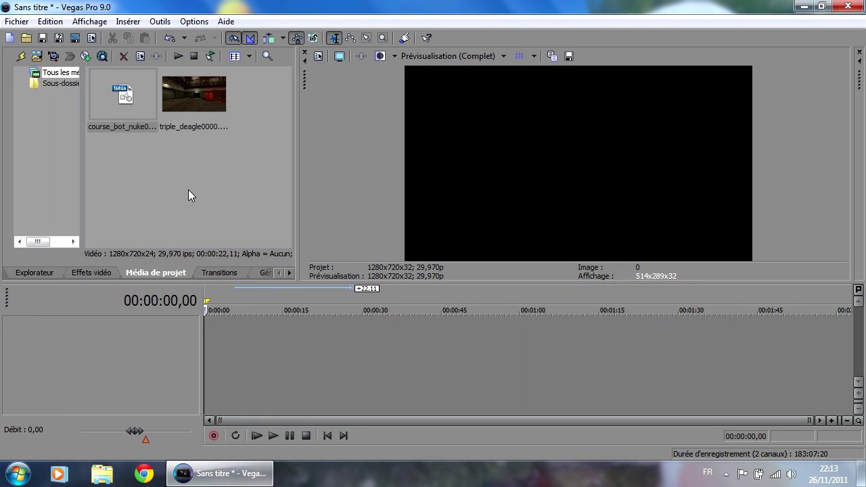
Place the course_bot_nuke clip at the start of the empty timeline
click(180, 169)
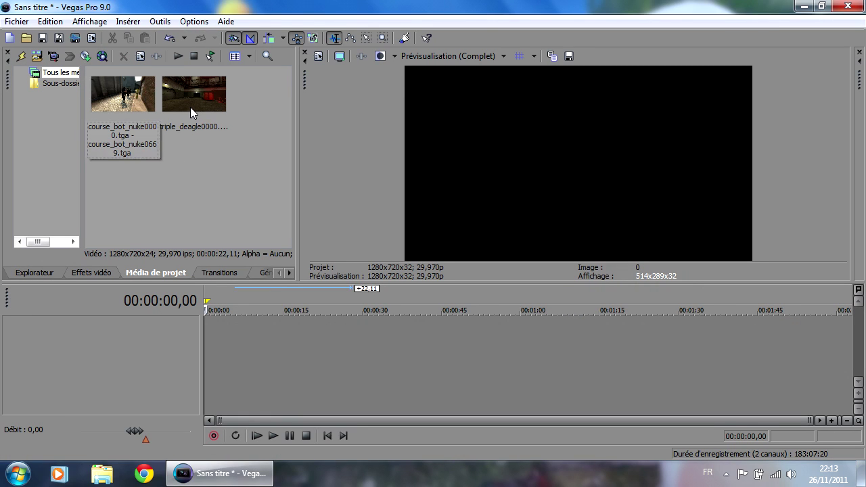
drag(138, 98, 215, 343)
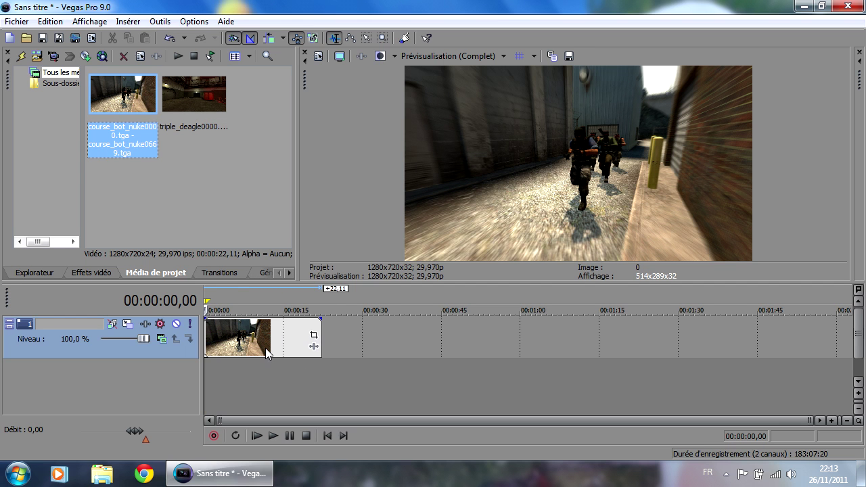
Cut the course_bot_nuke clip at 00:00:07,13, removing its first part and moving the remainder to the timeline's start
click(242, 341)
click(255, 338)
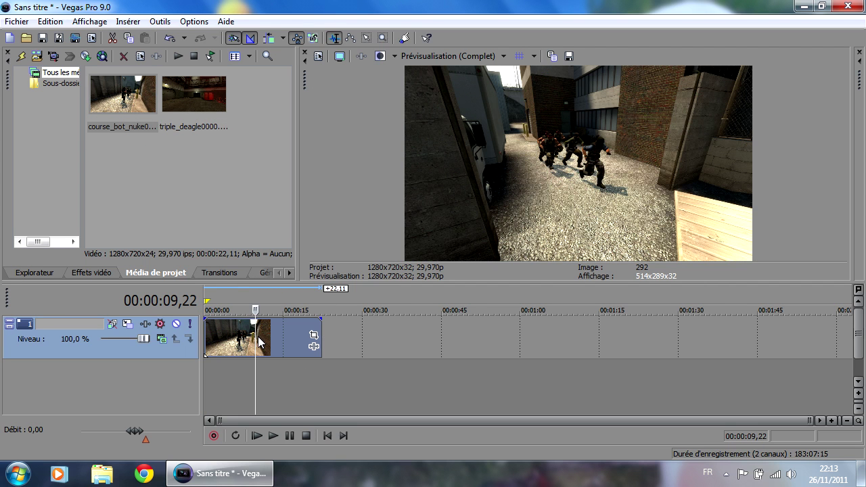
click(247, 340)
click(243, 338)
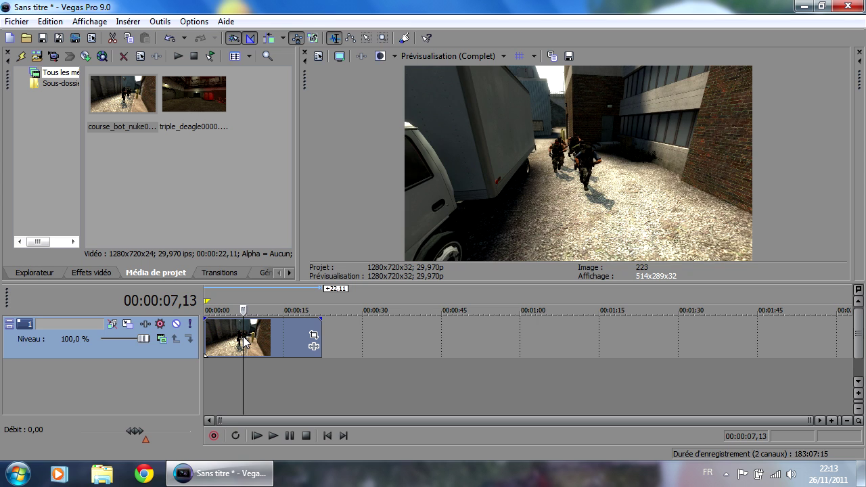
key(s)
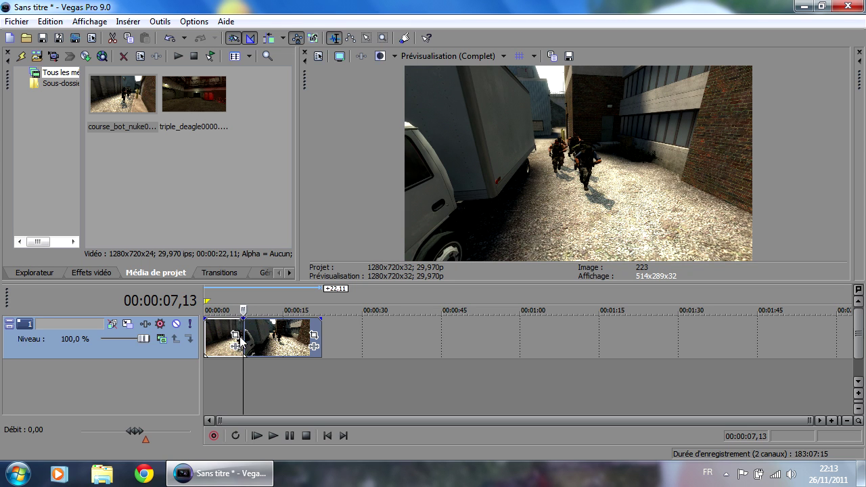
key(Delete)
click(224, 338)
drag(258, 334, 219, 338)
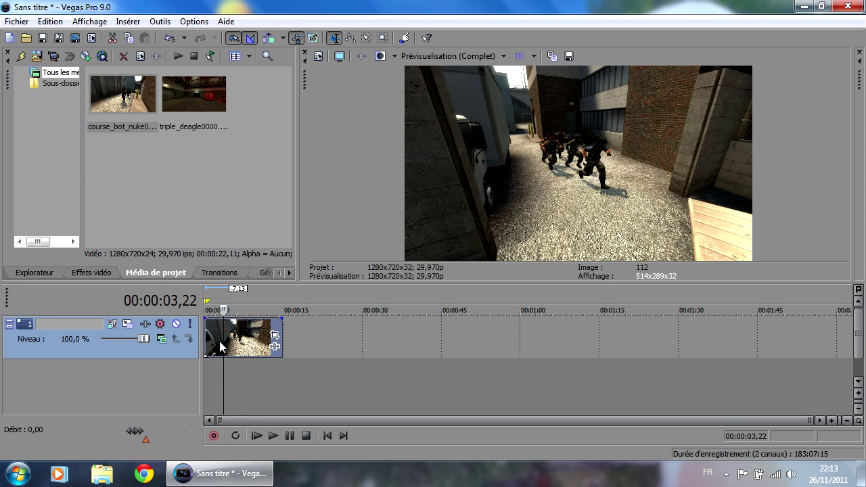
Insert a new video track above the existing one and place the triple_deagle clip on it
right_click(331, 334)
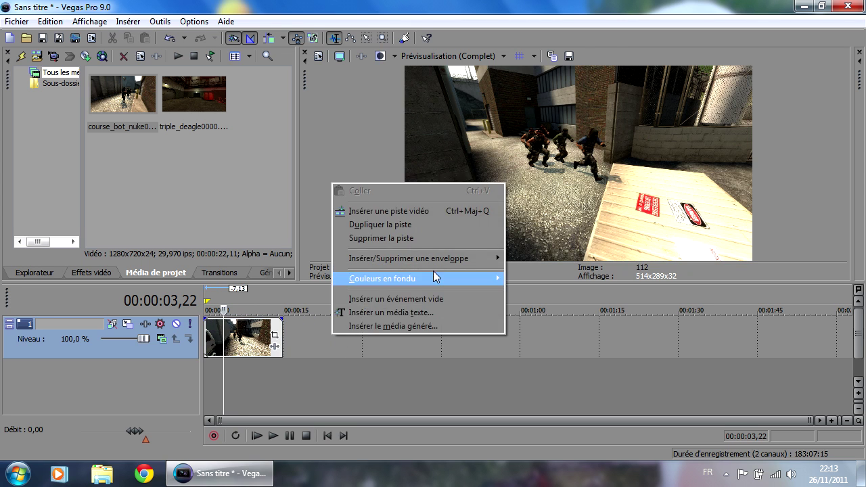
click(386, 212)
drag(190, 87, 259, 345)
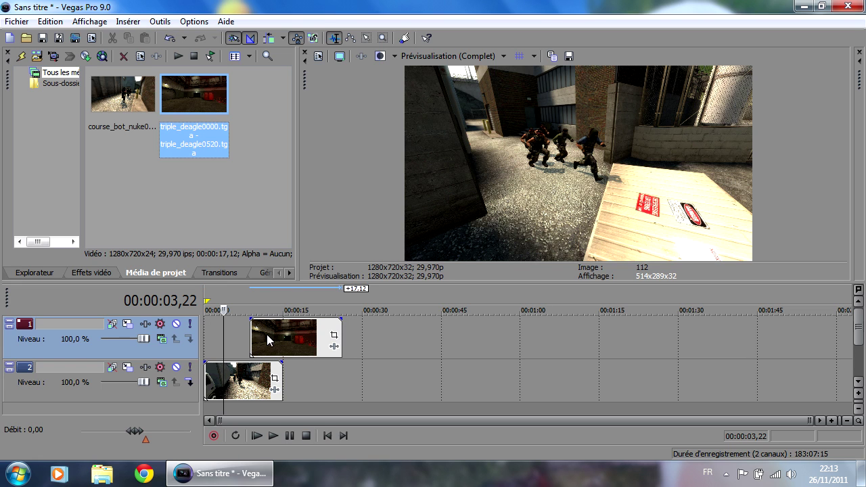
Move the triple_deagle clip earlier so that it starts at 00:00:05,27, overlapping the clip on the track below
click(267, 334)
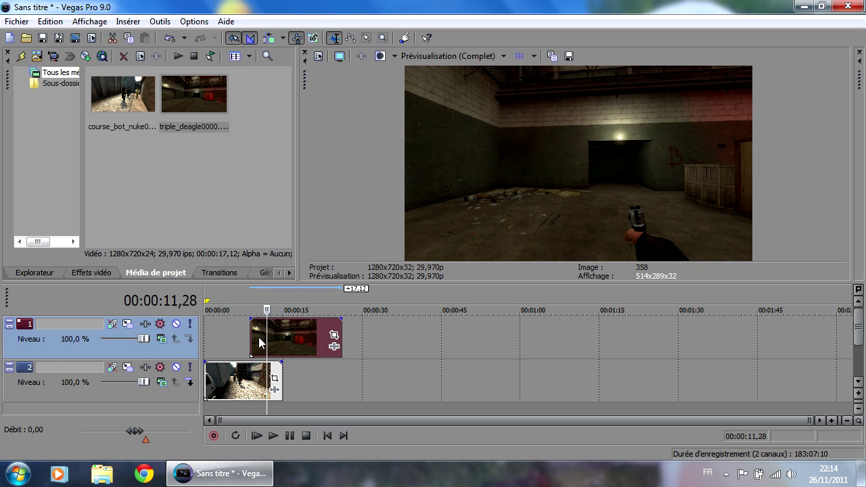
drag(259, 336, 257, 341)
drag(266, 310, 242, 307)
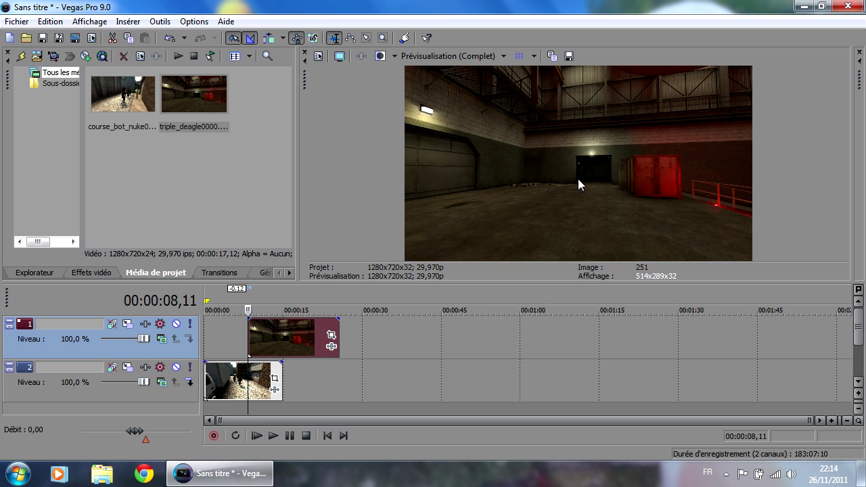
click(235, 383)
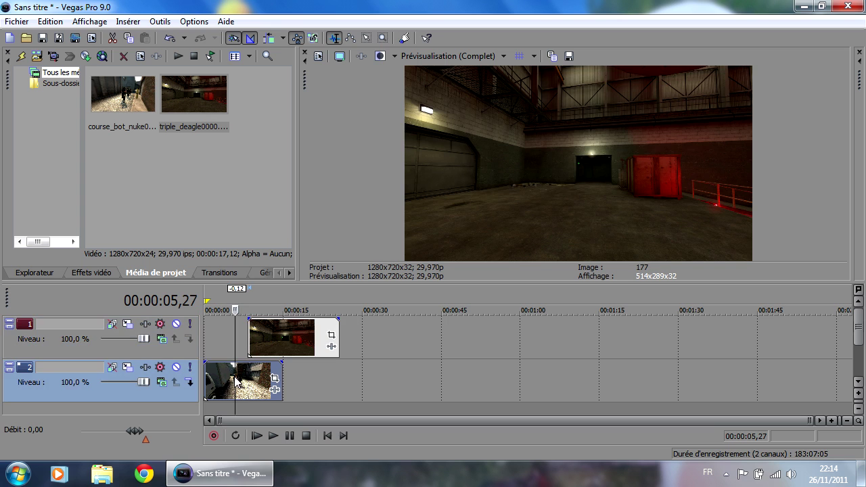
drag(279, 337, 274, 337)
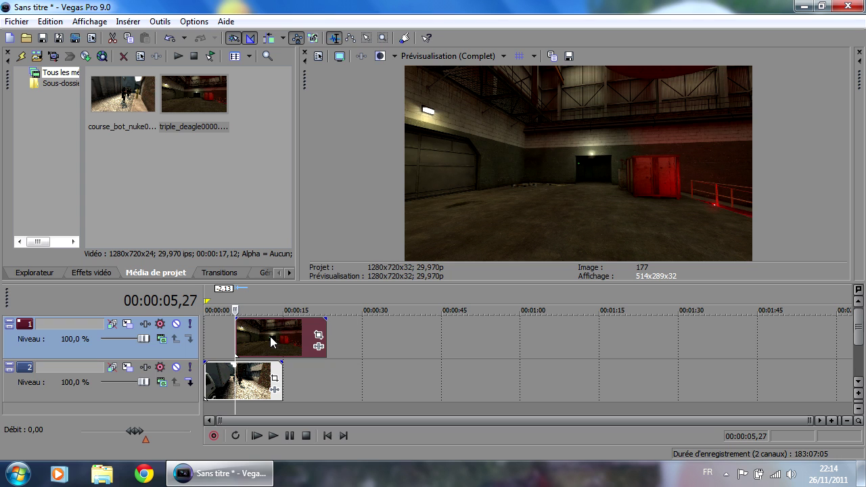
Examine the opening frames of the triple_deagle clip, stepping frame by frame to 00:00:05,29
right_click(258, 337)
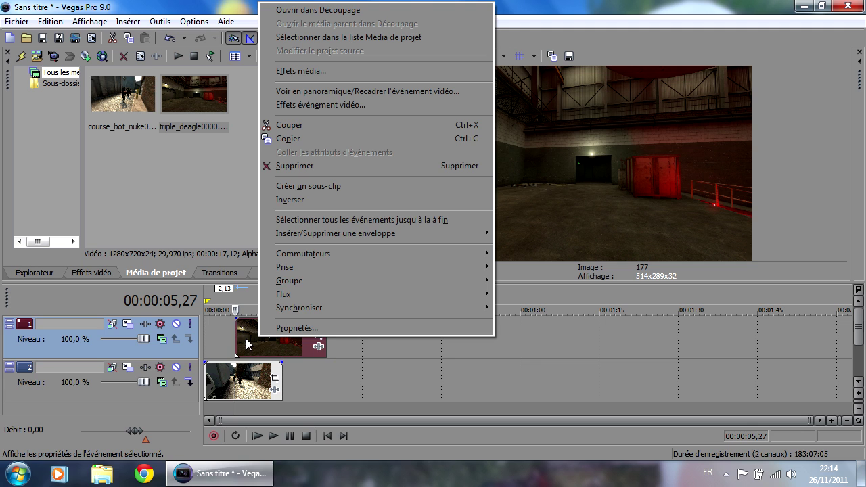
click(243, 337)
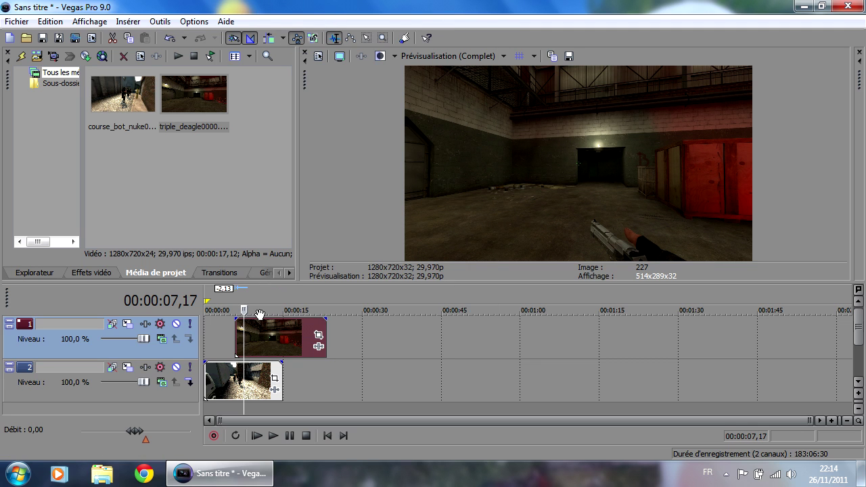
key(Left)
key(Left)
key(Left)
key(Left)
key(Left)
key(Left)
key(Left)
key(Left)
key(Left)
key(Left)
key(Left)
key(Left)
key(Left)
key(Left)
key(Left)
key(Left)
key(Left)
key(Left)
key(Left)
key(Left)
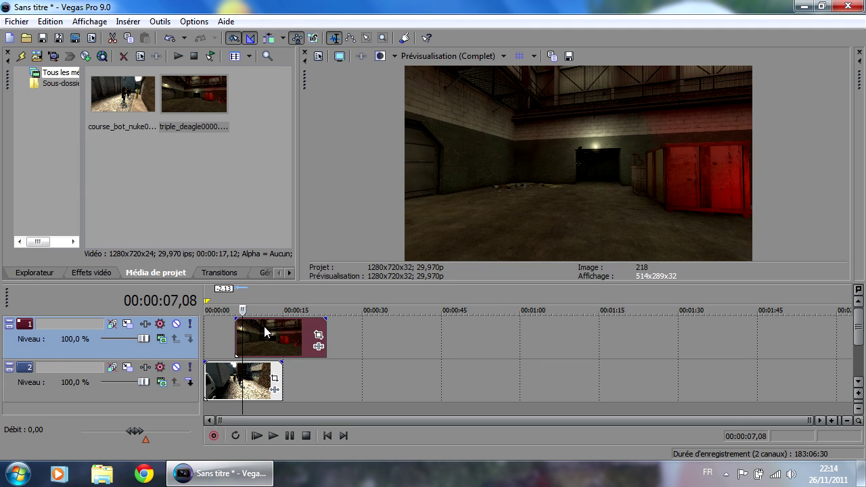
key(Left)
key(Left)
key(Left)
key(Left)
key(Left)
key(Left)
key(Left)
key(Left)
key(Left)
key(Left)
key(Left)
key(Left)
key(Left)
key(Left)
key(Left)
key(Left)
key(Left)
key(Left)
key(Left)
key(Left)
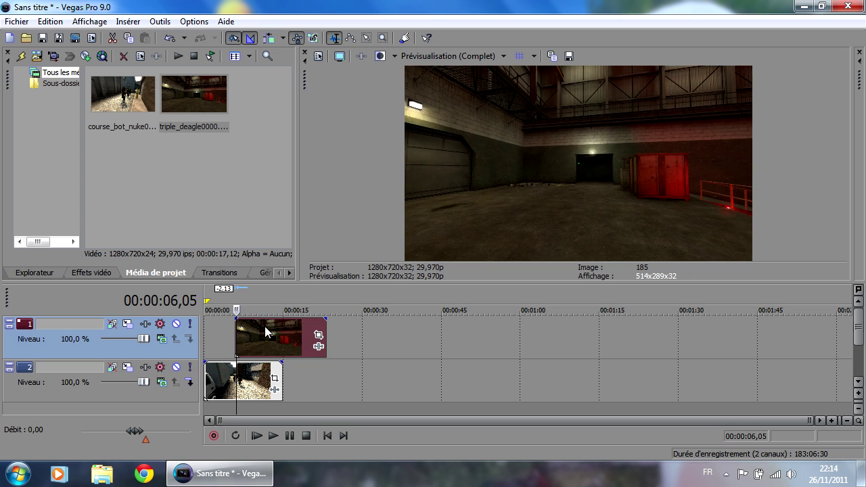
key(Right)
key(Right)
key(Right)
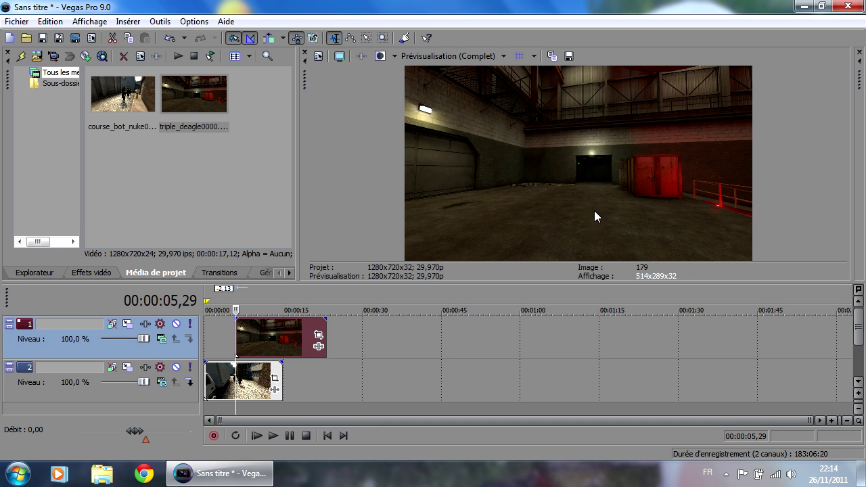
Add a velocity envelope (Rapidité) to the triple_deagle clip
right_click(265, 331)
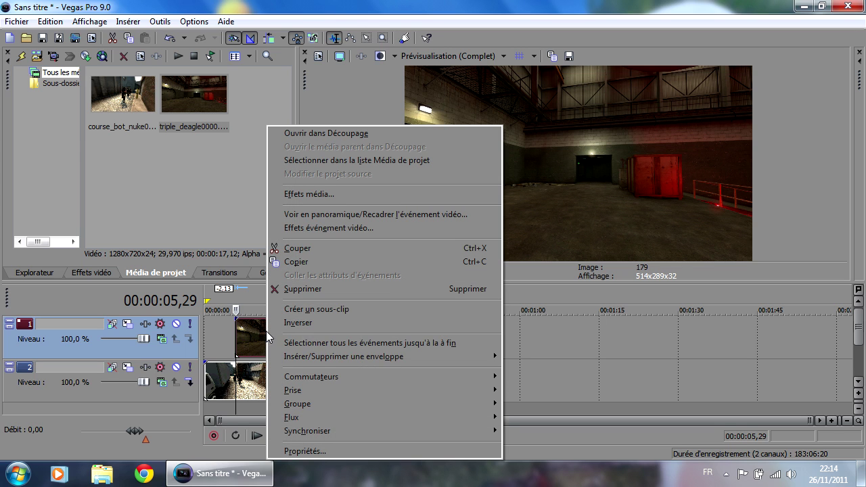
mouse_move(403, 355)
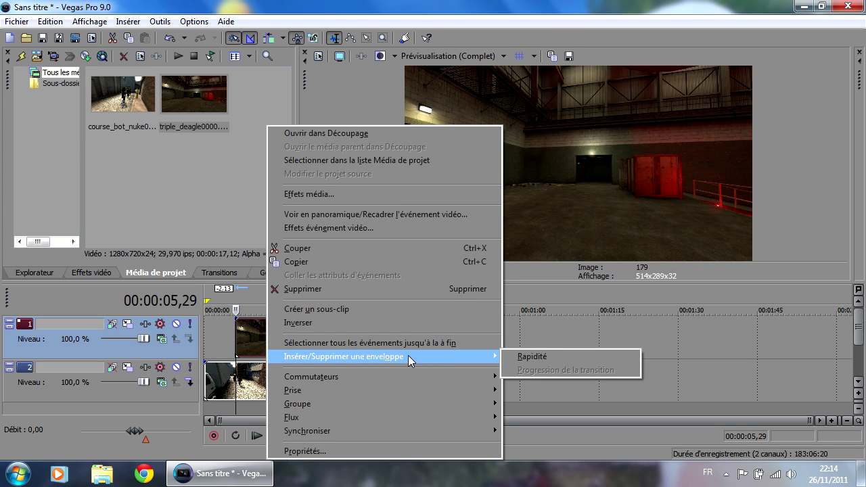
click(532, 356)
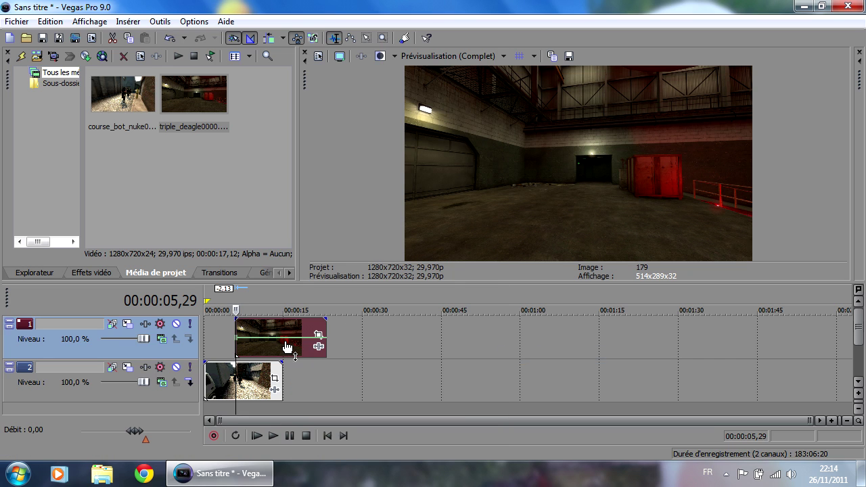
Set the triple_deagle clip's velocity envelope to 0 % from its first point and play back the clip
right_click(238, 343)
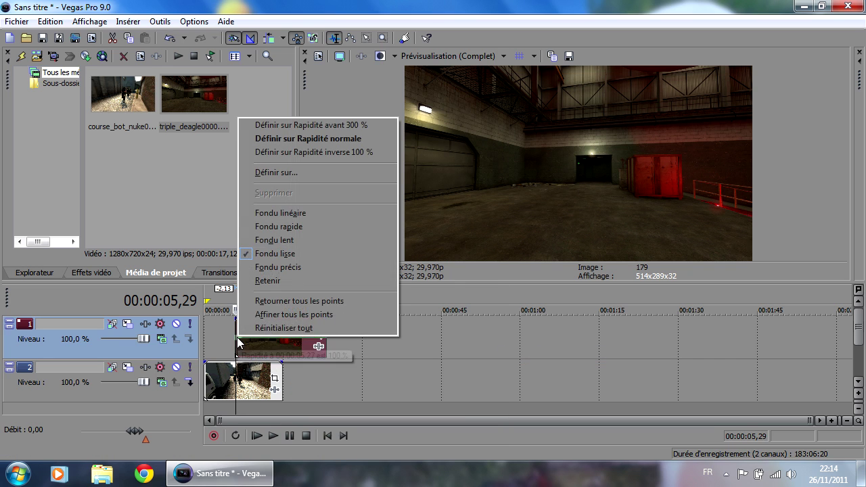
click(277, 172)
text(0)
key(Return)
key(space)
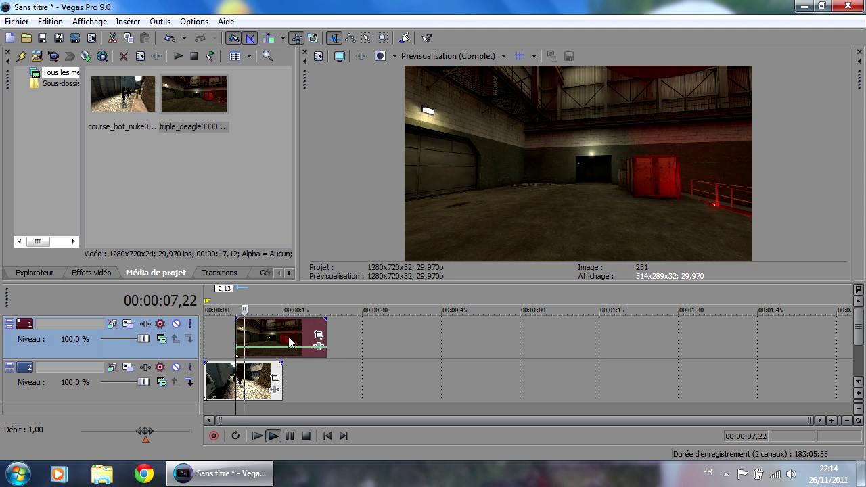
key(space)
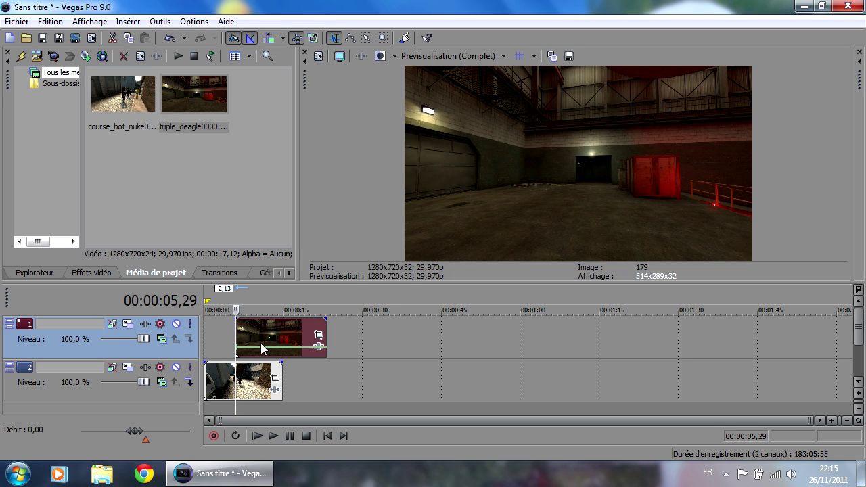
Insert two empty video tracks above the triple_deagle track
right_click(357, 336)
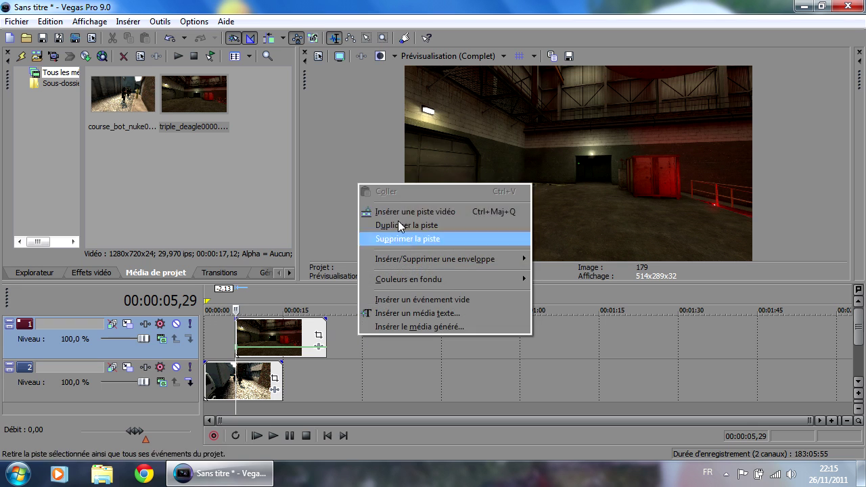
click(394, 213)
right_click(377, 330)
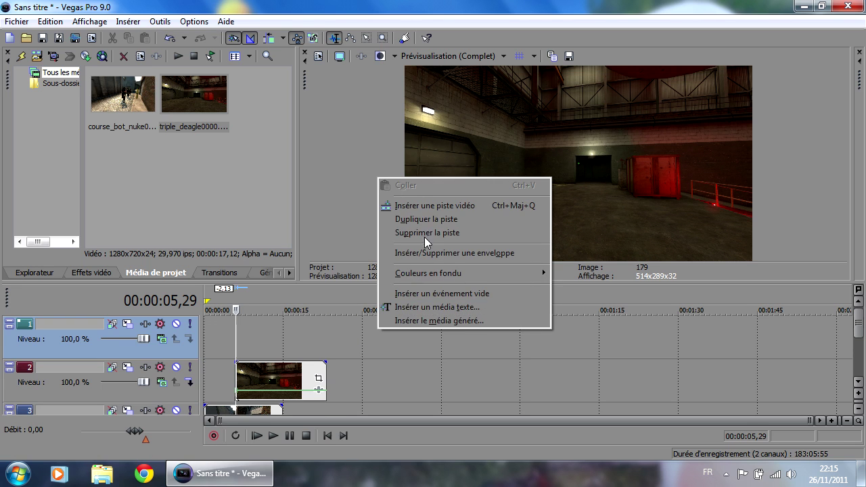
click(412, 207)
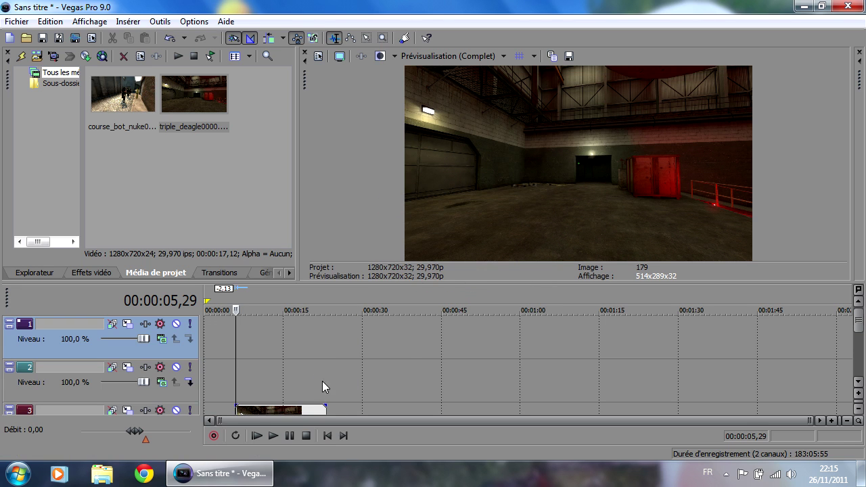
Copy the triple_deagle clip onto track 2 and shift the copy about 6 seconds earlier, to start at about 11 seconds
click(858, 382)
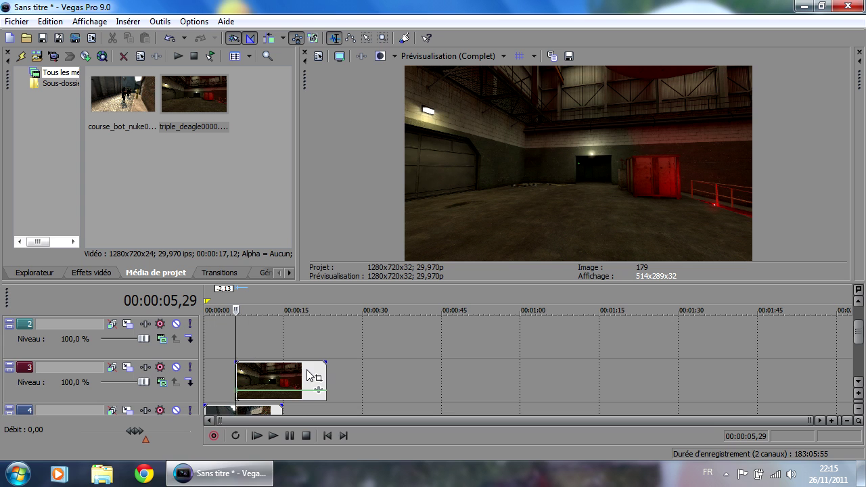
click(274, 377)
key(ctrl+c)
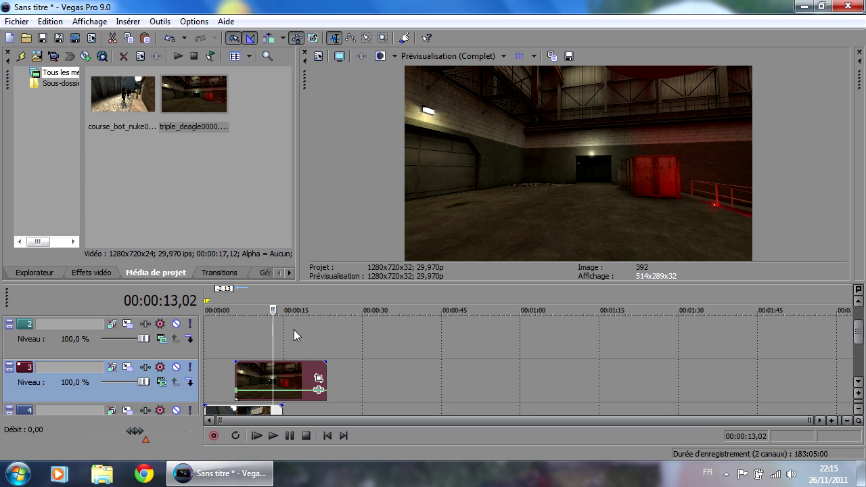
click(293, 329)
key(ctrl+v)
drag(323, 331, 292, 329)
Paste another copy of the triple_deagle clip onto track 1 and shift it about 5.5 seconds earlier, staggered after the track 2 copy
scroll(439, 366, up, 1)
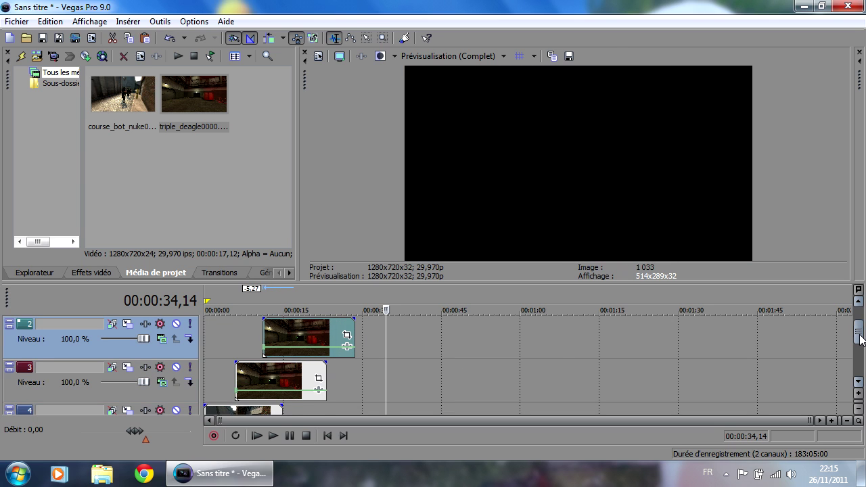
click(320, 329)
key(ctrl+v)
drag(362, 327, 333, 331)
scroll(857, 343, down, 1)
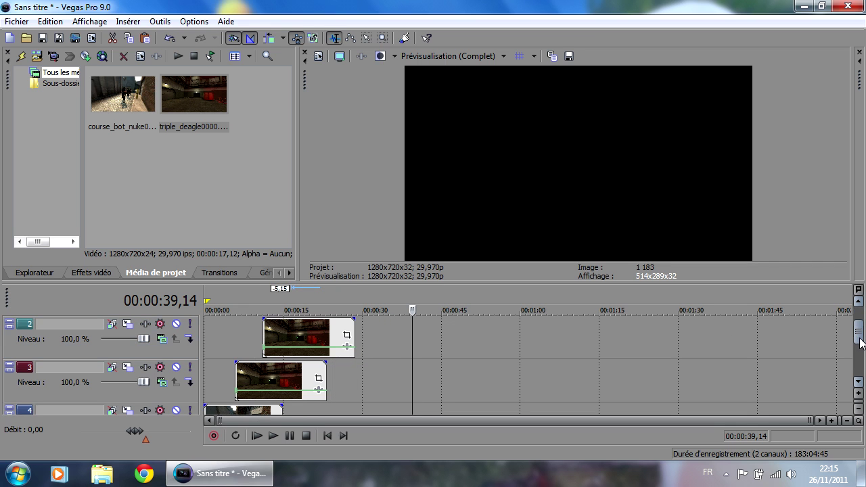
click(276, 380)
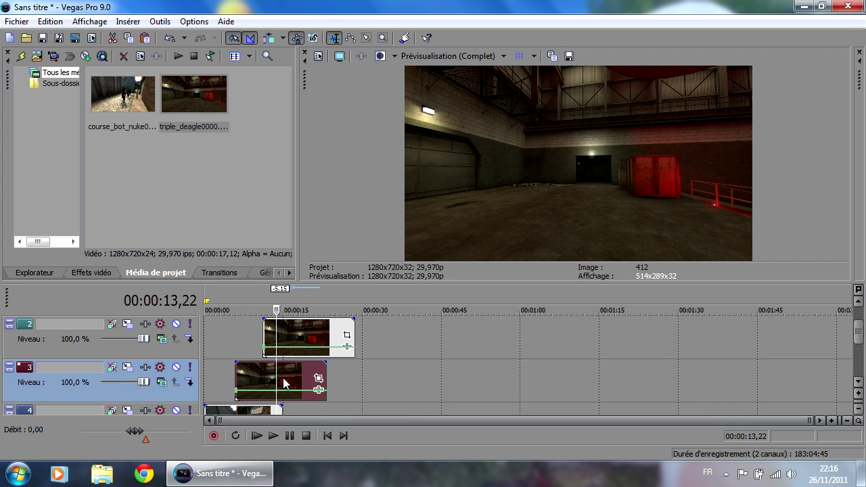
right_click(262, 376)
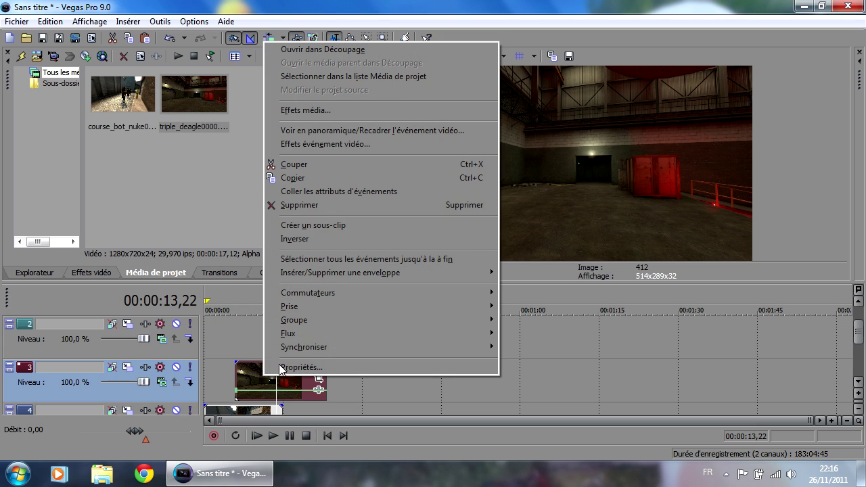
right_click(524, 331)
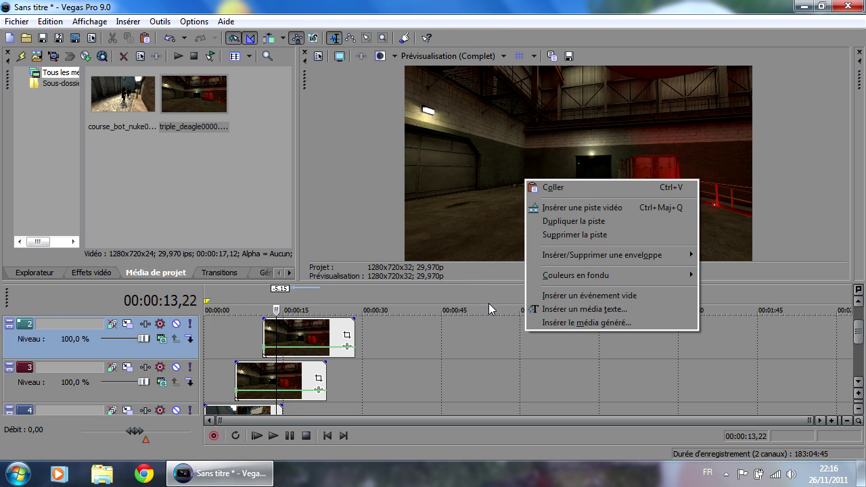
click(421, 357)
Open the pan/crop settings of the track 3 triple_deagle clip and enable its mask at the first keyframe
click(250, 385)
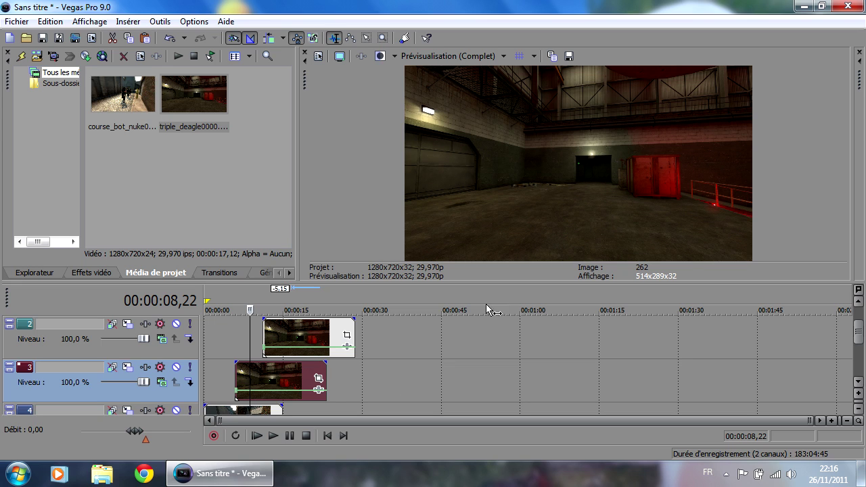
click(318, 379)
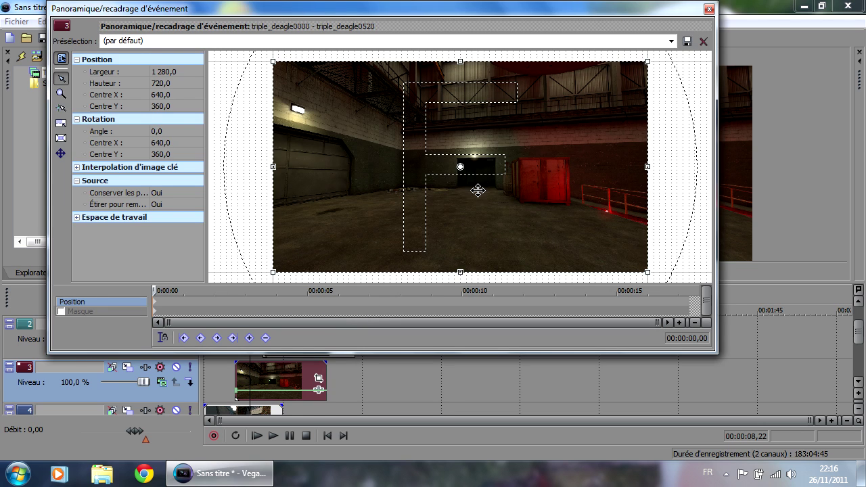
click(62, 311)
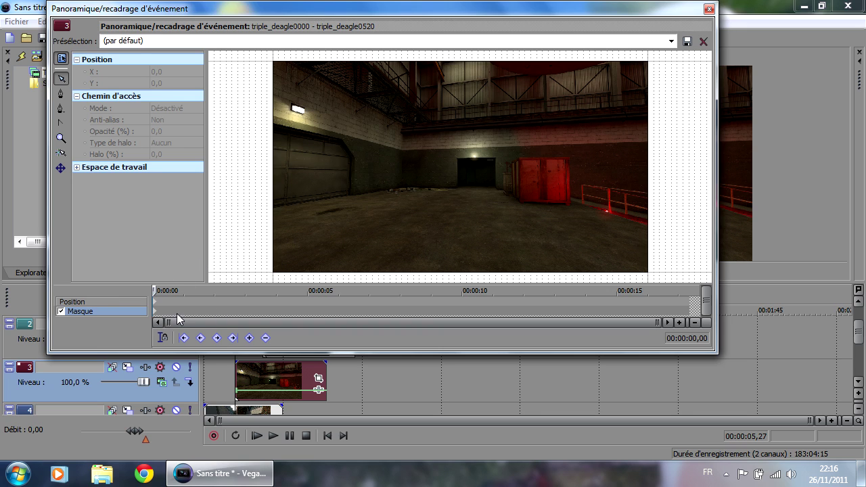
drag(316, 14, 185, 227)
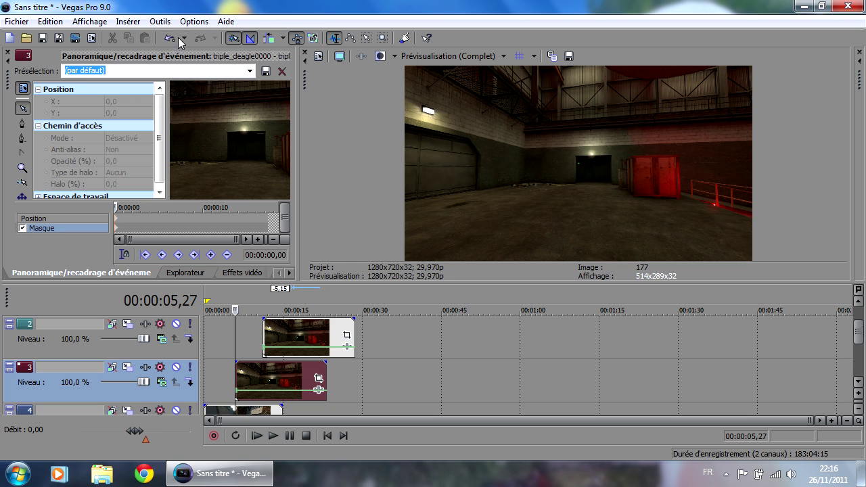
drag(10, 86, 19, 21)
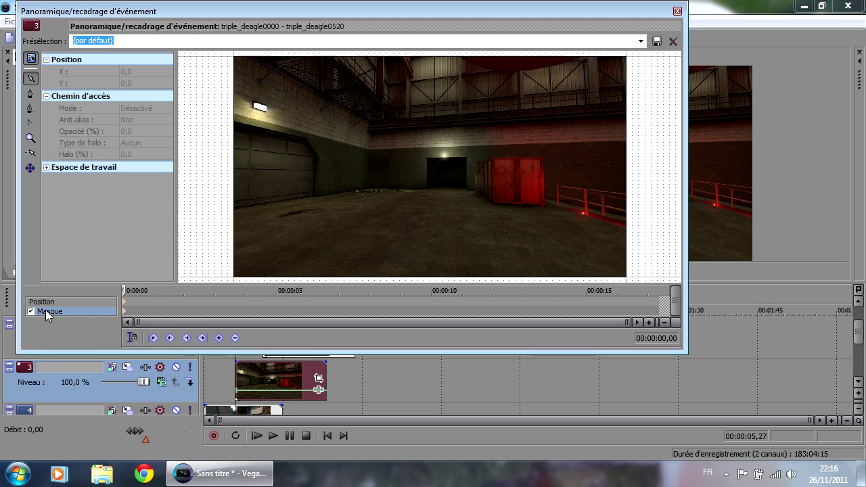
click(126, 317)
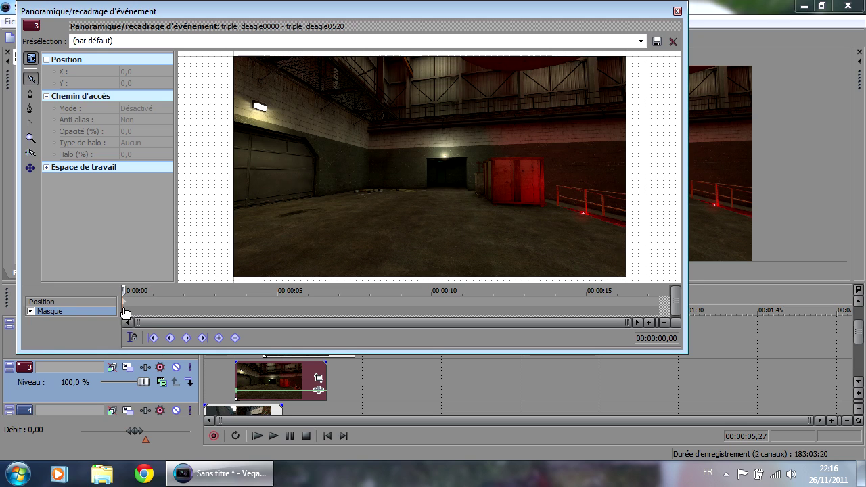
Enlarge the pan/crop window and place the first mask anchor at the red container's lower-right corner, about X 1018.6, Y 486
click(31, 96)
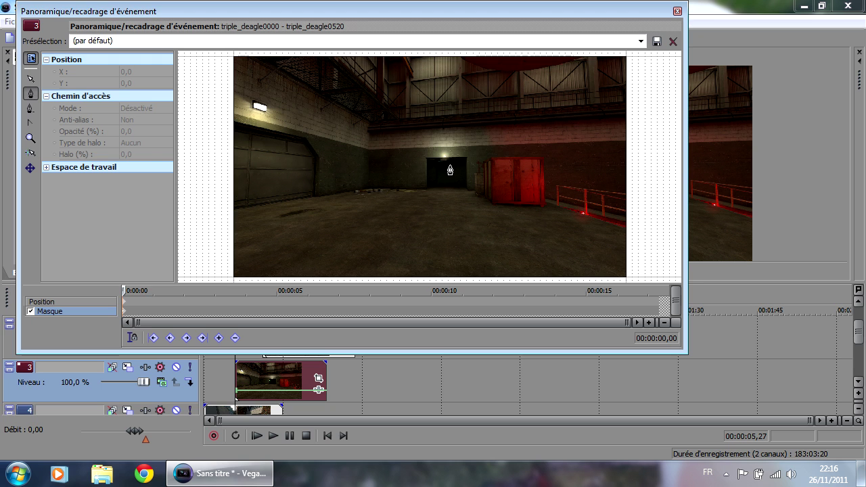
scroll(567, 204, up, 2)
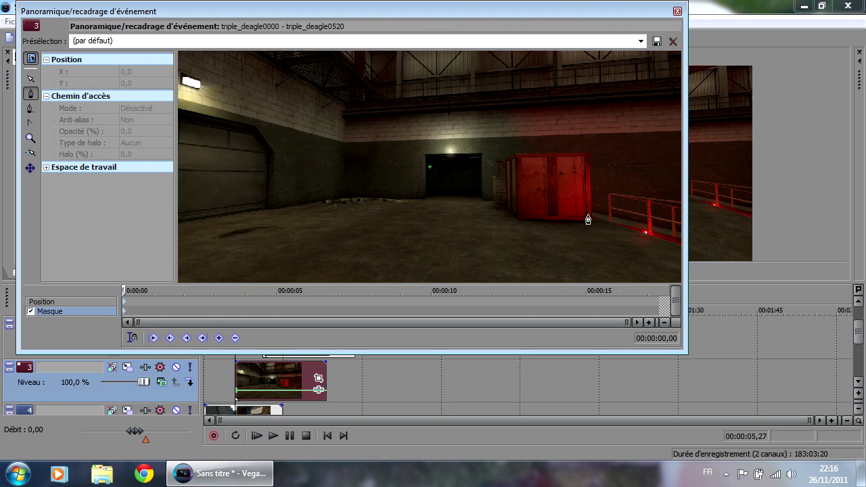
scroll(535, 197, down, 1)
scroll(494, 187, up, 1)
scroll(545, 202, up, 2)
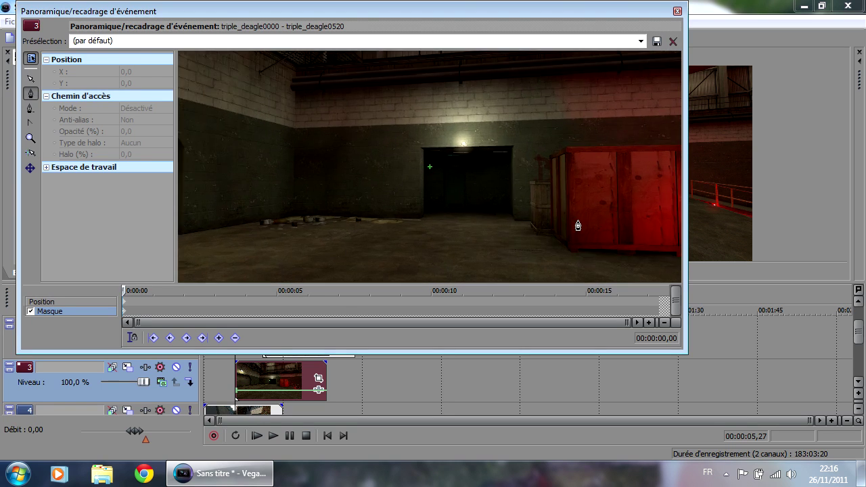
click(30, 79)
drag(561, 172, 330, 149)
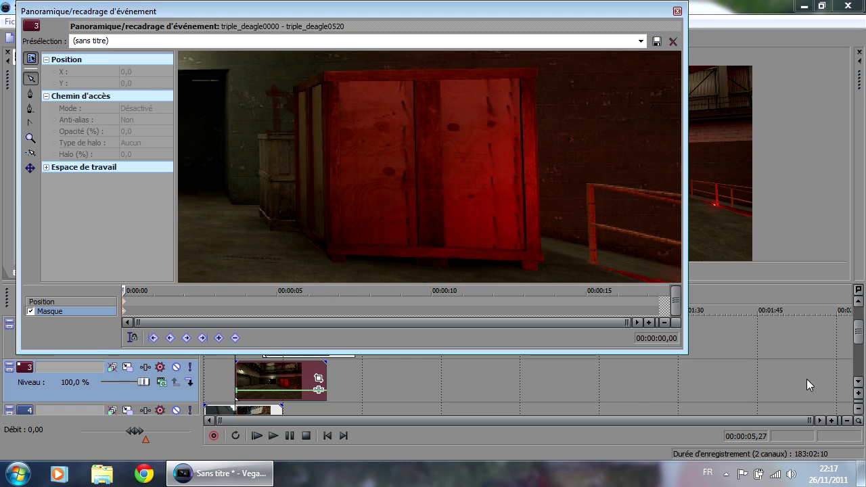
drag(685, 355, 840, 461)
scroll(584, 315, up, 3)
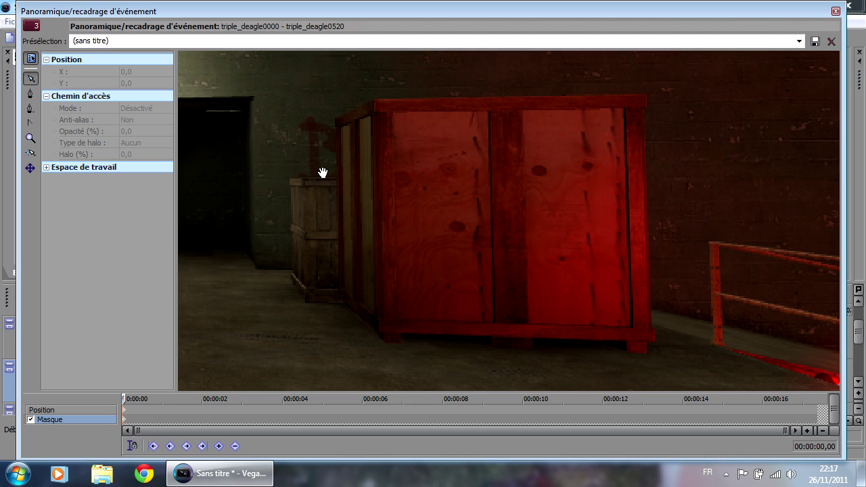
click(30, 93)
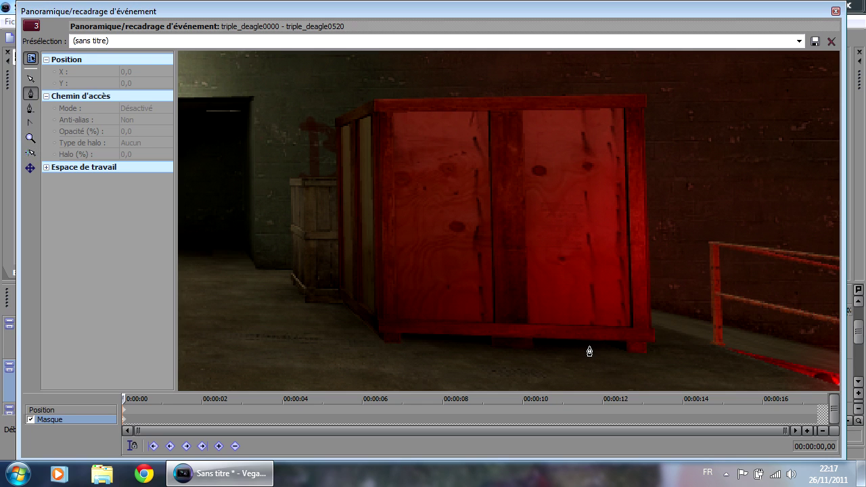
click(653, 345)
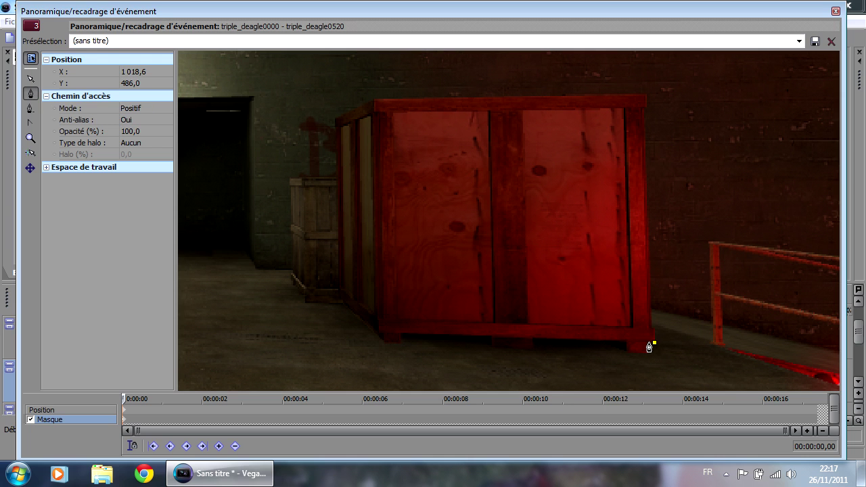
Continue the mask path from the first anchor around the red container's lower-right foot, ending at about X 1000, Y 486
scroll(649, 347, up, 2)
click(30, 78)
drag(536, 249, 415, 186)
click(27, 94)
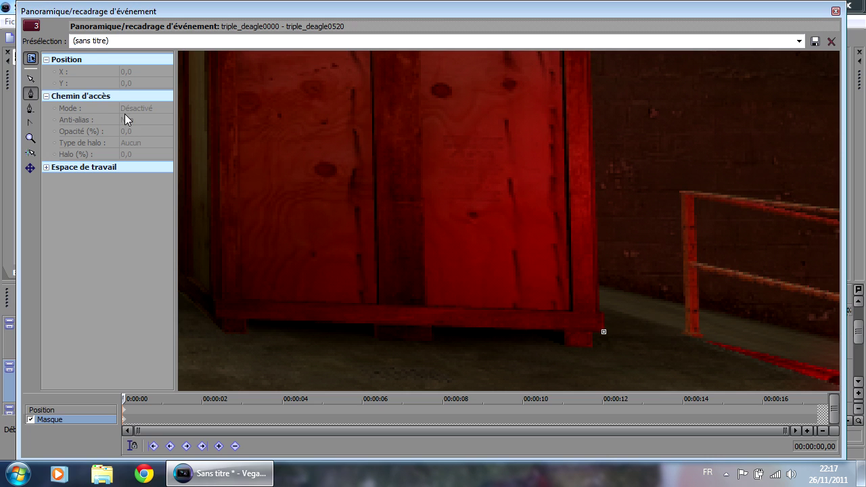
click(30, 78)
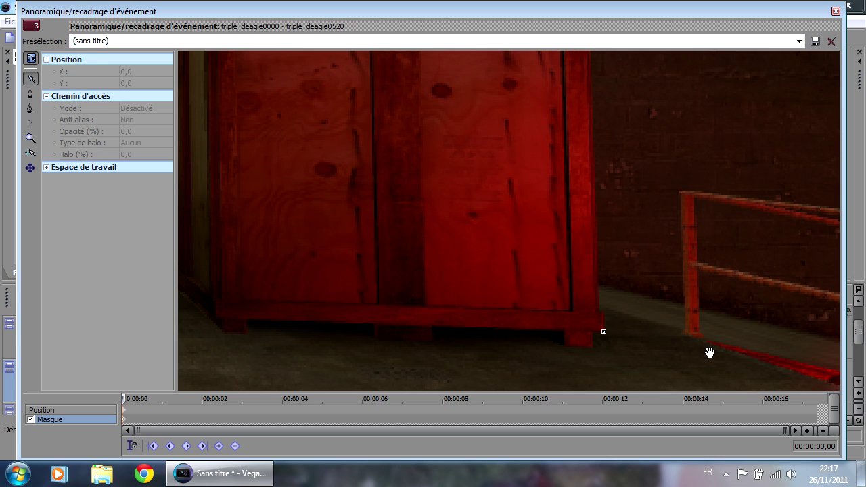
click(602, 332)
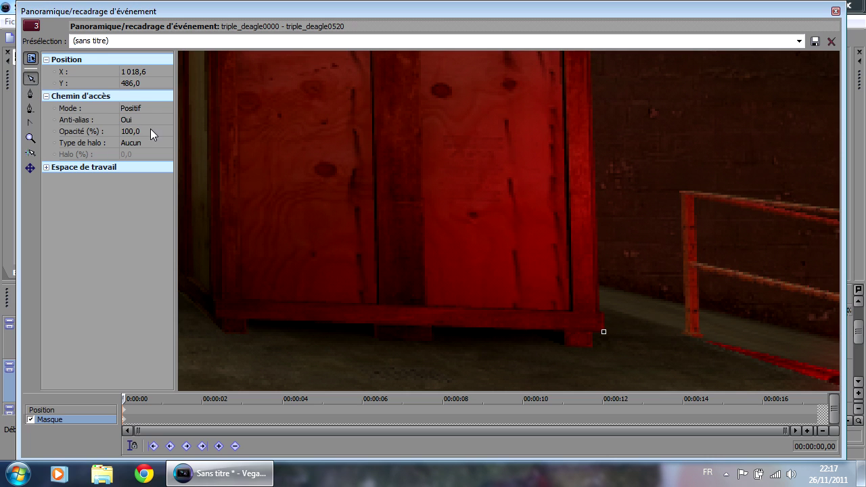
click(30, 93)
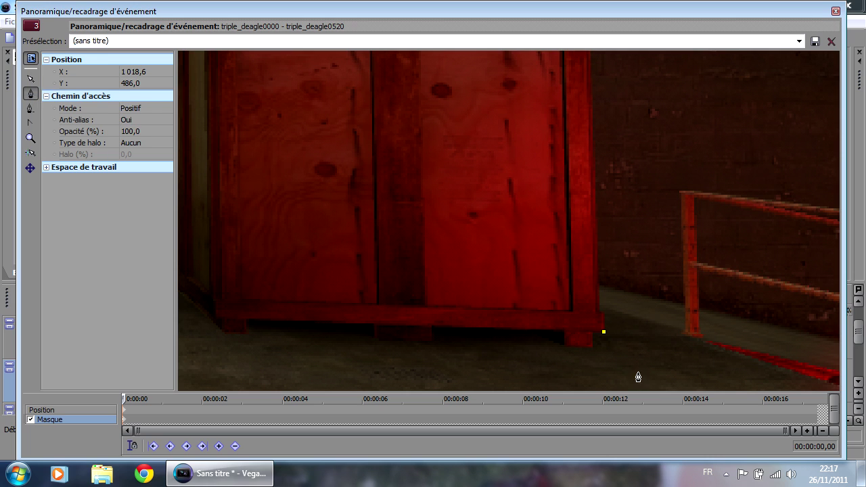
click(592, 333)
mouse_move(595, 336)
mouse_down()
mouse_move(591, 320)
mouse_move(592, 334)
mouse_up()
click(593, 349)
click(565, 347)
click(562, 332)
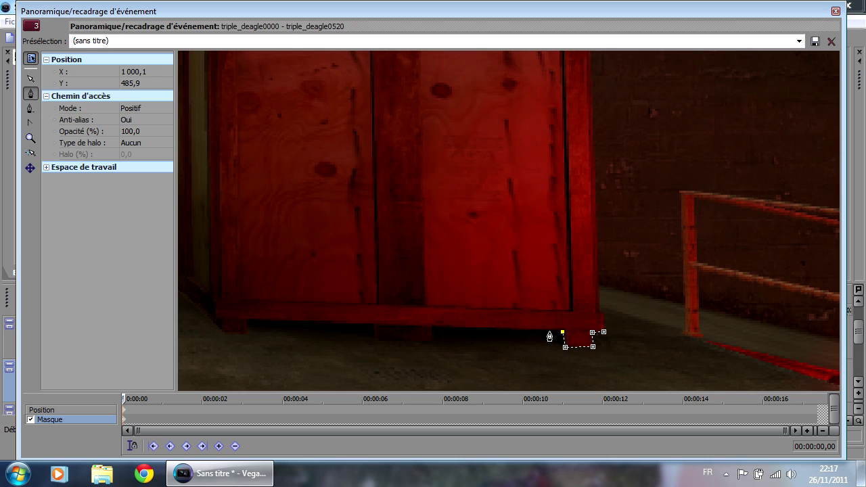
Trace the mask path leftward along the container's bottom edge, around its middle foot and its left foot
click(432, 328)
click(432, 342)
click(375, 336)
click(374, 326)
click(247, 320)
click(222, 331)
Extend the mask path from the container's left foot around the base, left side and top of the small wooden crate
click(30, 78)
drag(319, 197, 505, 218)
key(a)
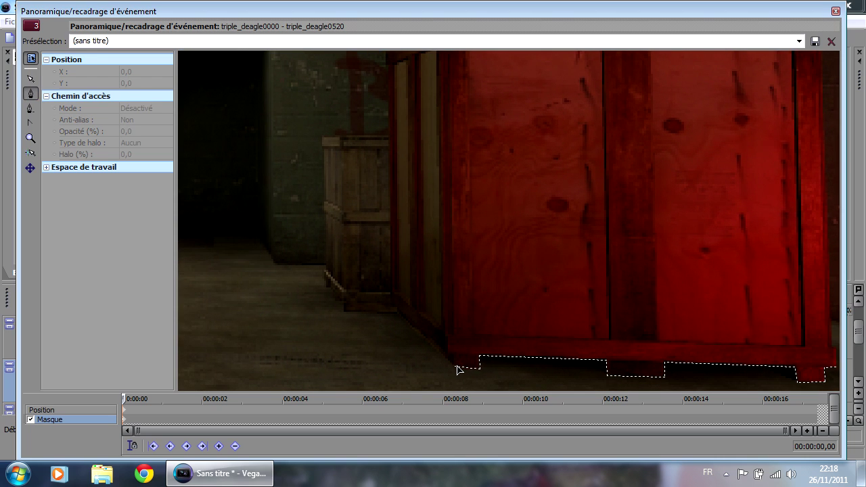
click(457, 371)
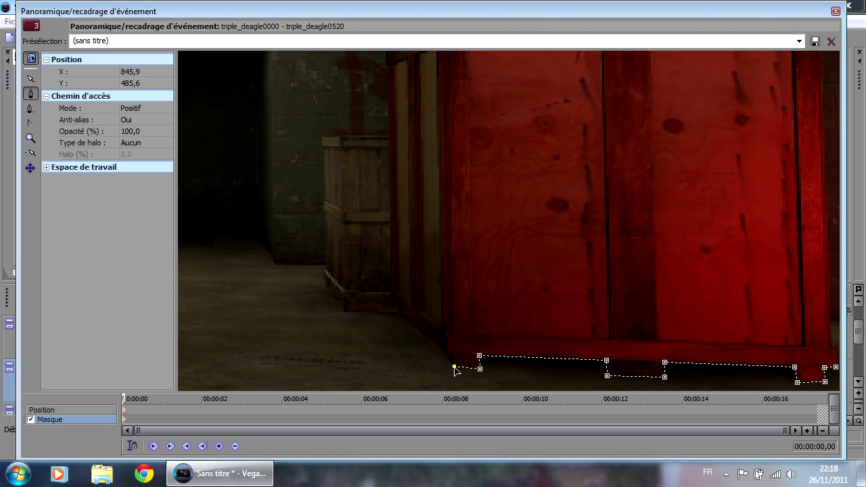
click(396, 313)
click(344, 311)
click(324, 285)
click(322, 140)
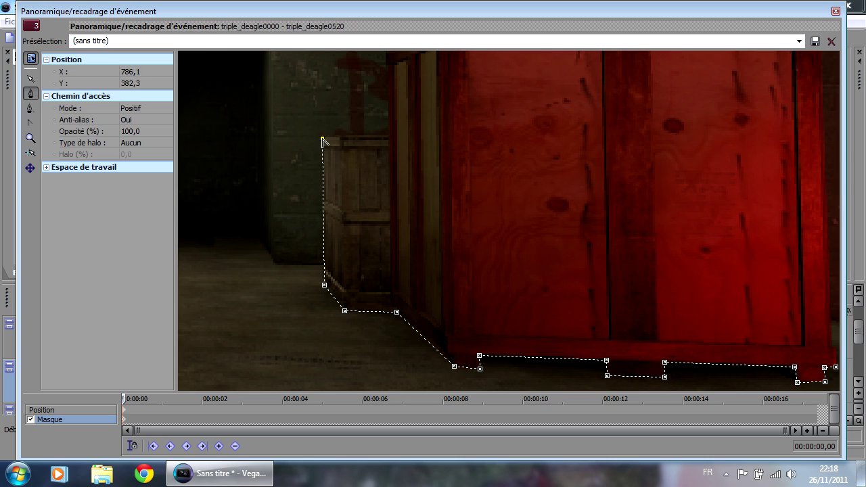
click(389, 138)
Continue the mask path from the small crate up the container's rear side and along its top edge to about X 1014, Y 328
click(30, 78)
click(544, 140)
scroll(543, 140, down, 3)
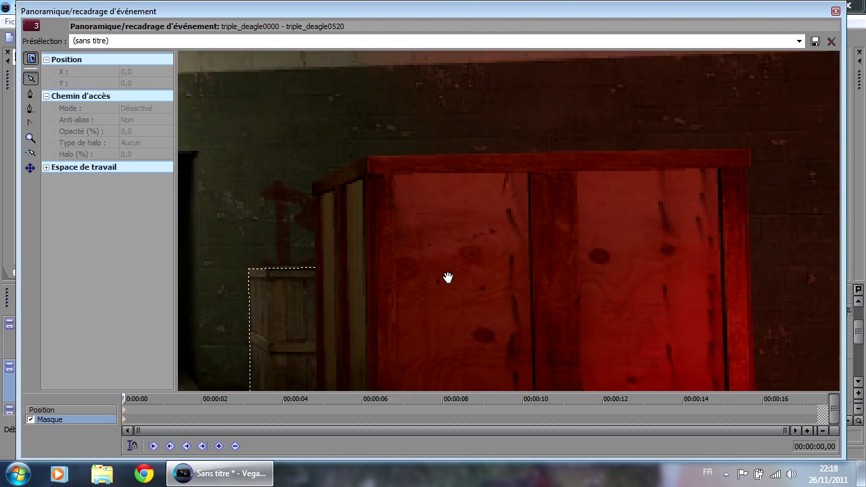
click(30, 93)
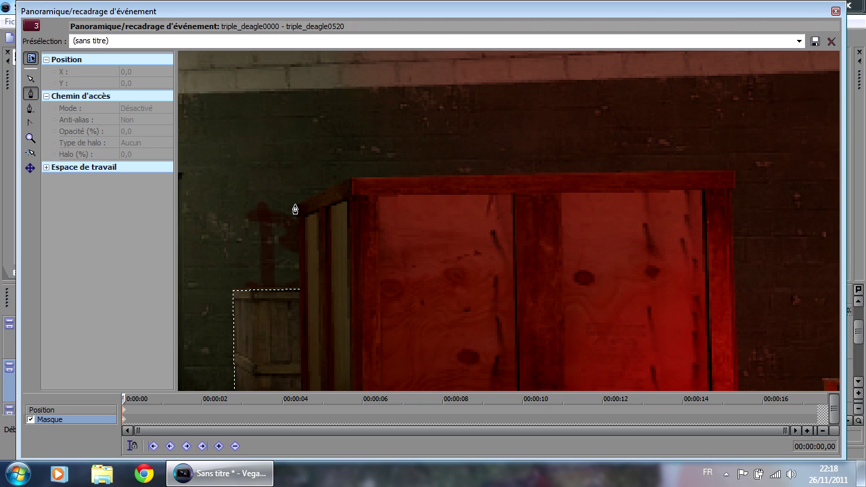
click(297, 206)
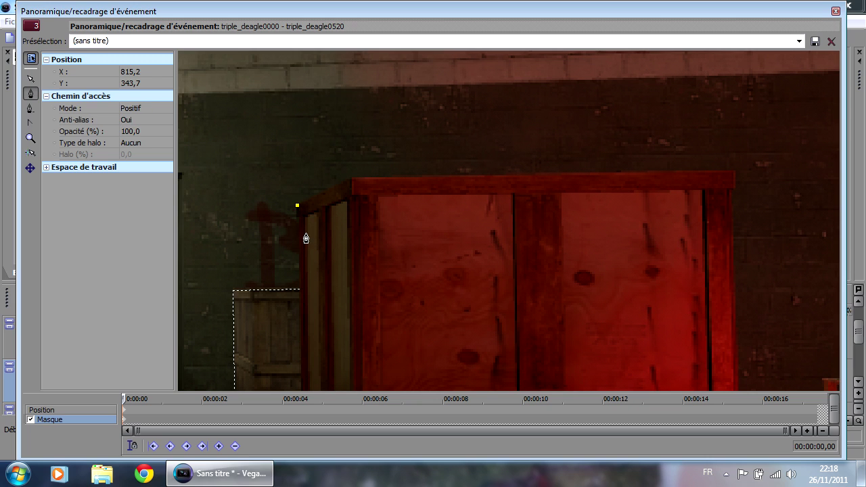
key(ctrl+z)
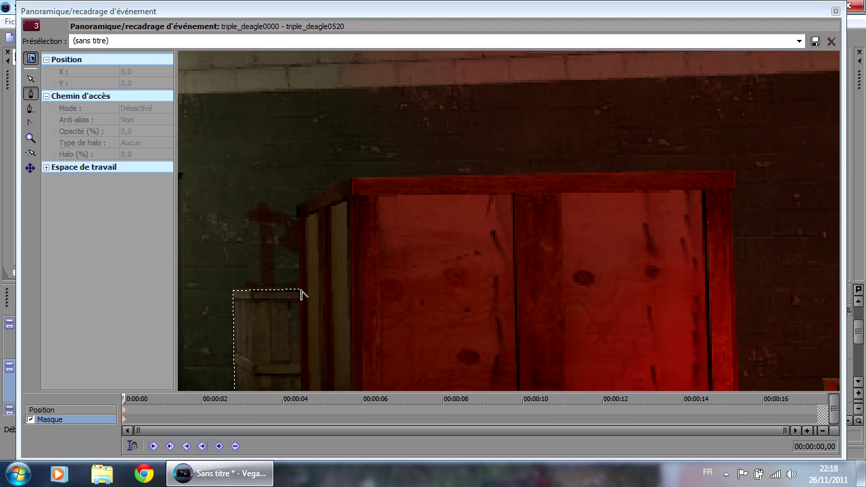
click(300, 290)
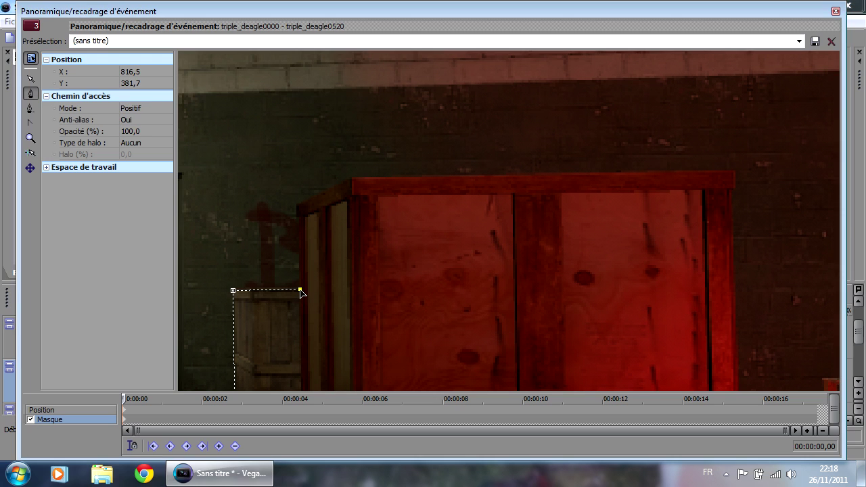
click(297, 205)
click(352, 180)
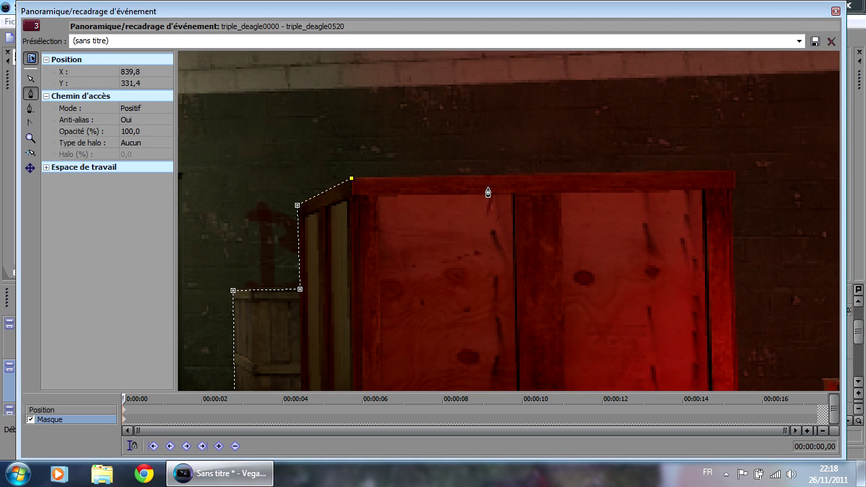
click(736, 173)
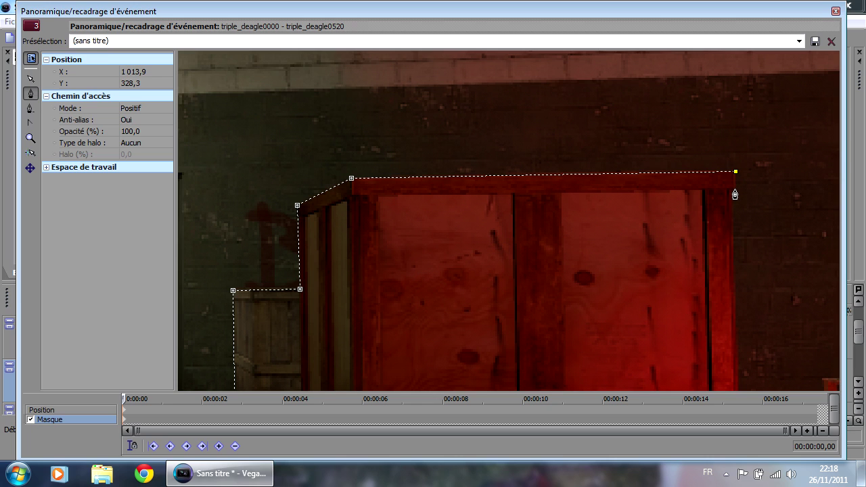
Trace the mask path down the container's right side and close it at the first anchor
click(736, 190)
click(730, 283)
click(31, 78)
drag(562, 273, 369, 172)
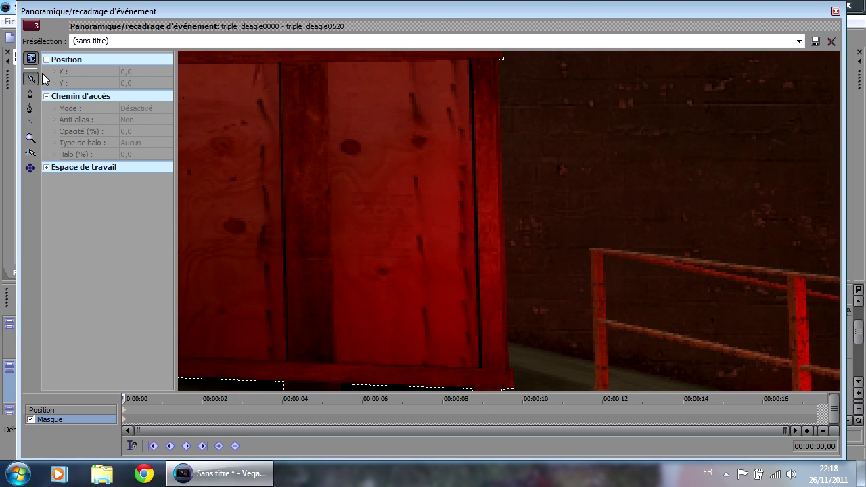
click(31, 93)
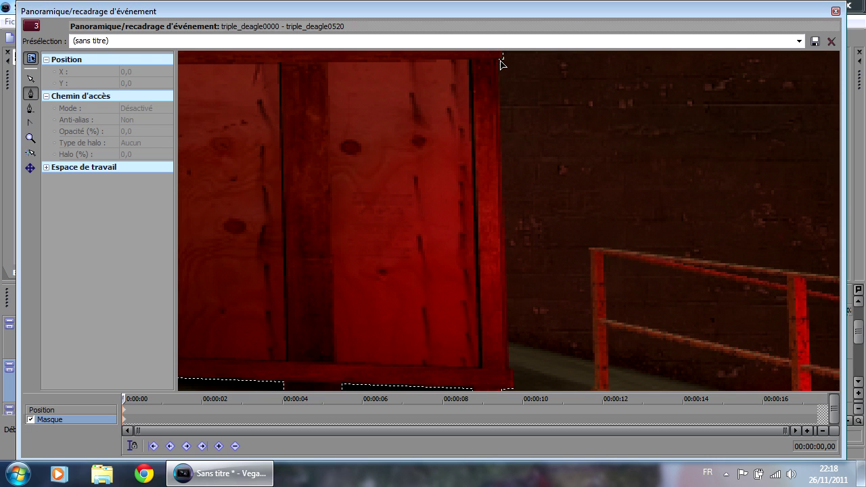
click(501, 60)
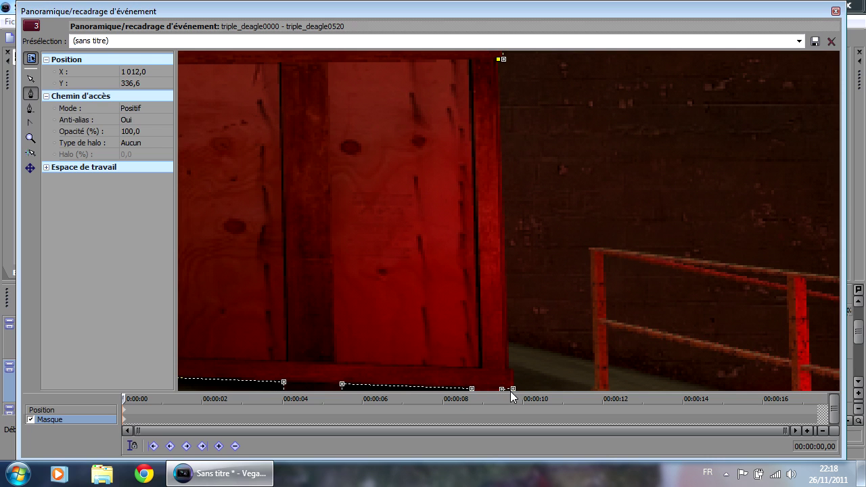
click(507, 371)
click(512, 388)
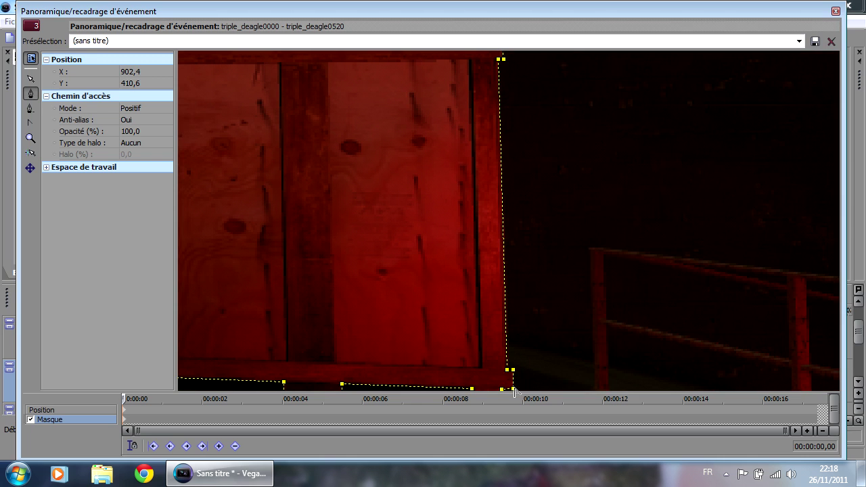
With the normal edit tool, reposition the mask's inner anchor so it meets the container's bottom edge at its right foot
scroll(557, 172, down, 3)
scroll(472, 108, up, 2)
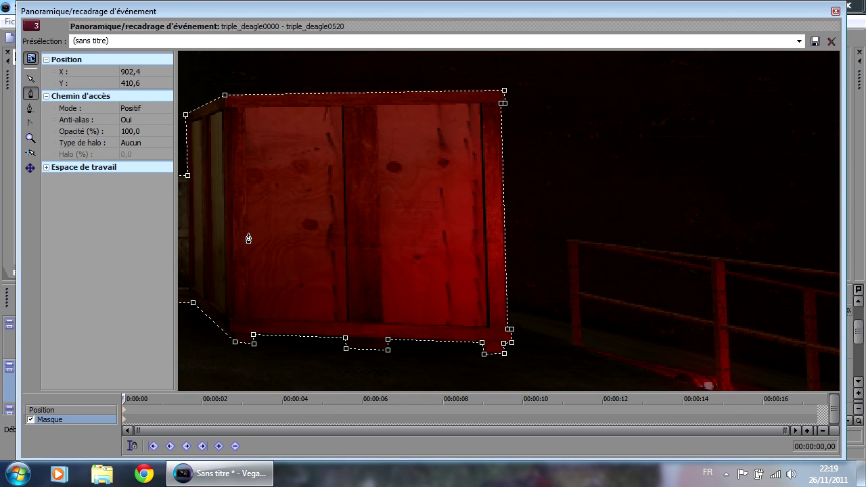
click(31, 78)
scroll(531, 315, up, 3)
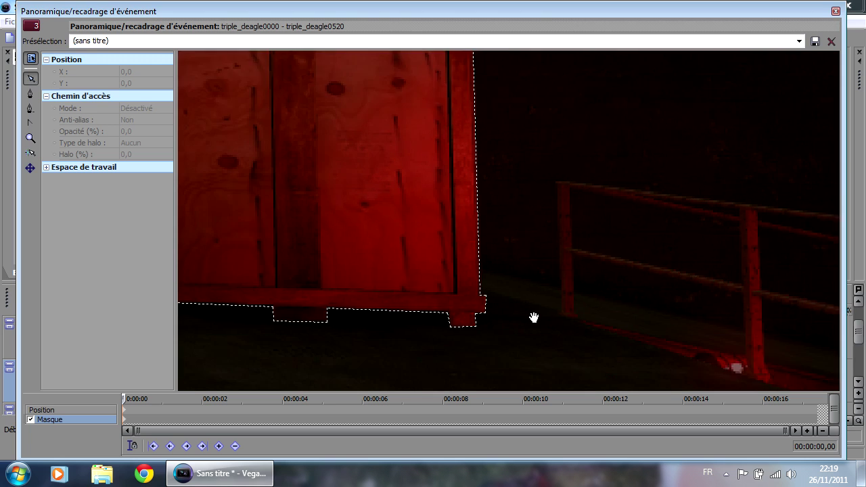
scroll(533, 318, up, 2)
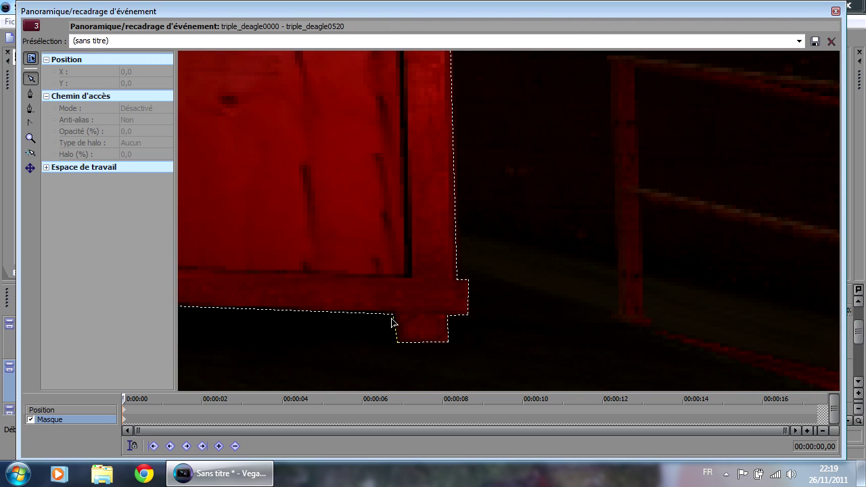
drag(393, 315, 397, 311)
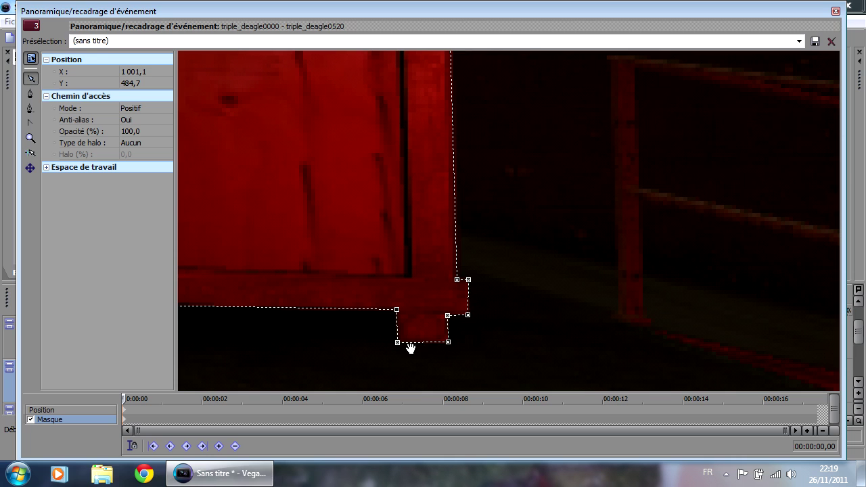
click(447, 316)
drag(421, 299, 509, 320)
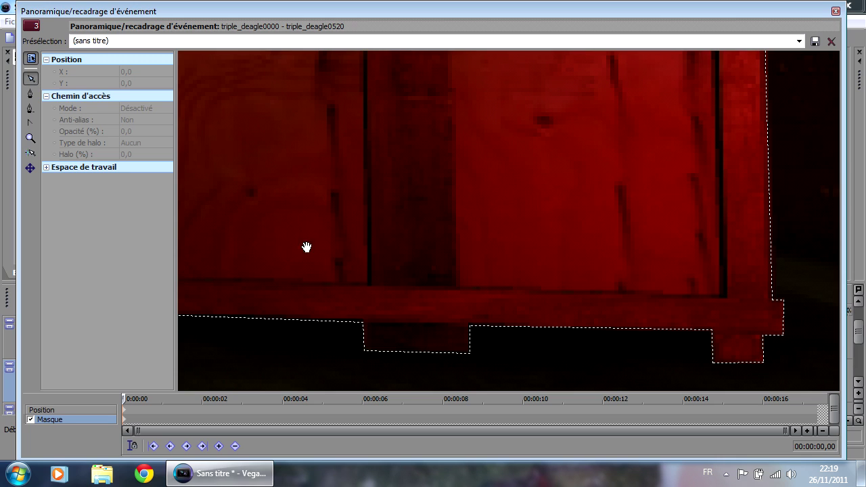
Adjust the mask anchors around the container's middle foot so the outline follows its corners
click(30, 77)
click(471, 331)
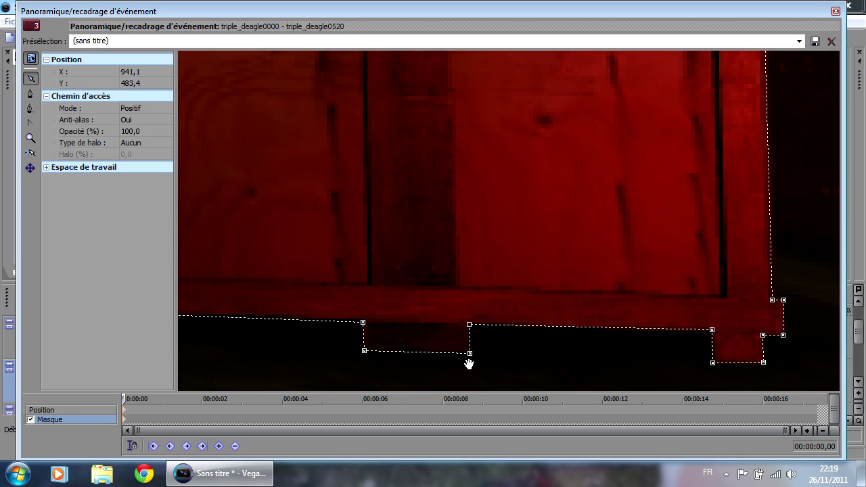
drag(469, 353, 470, 351)
click(379, 357)
drag(363, 323, 365, 321)
Refine the mask anchors around the container's left foot and check the lower corner of the small crate
drag(319, 268, 477, 289)
drag(424, 296, 426, 301)
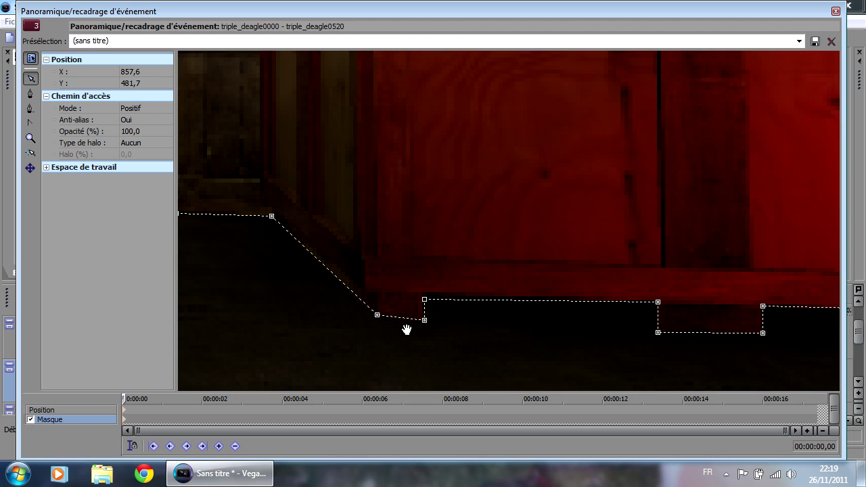
drag(377, 314, 380, 321)
drag(314, 199, 514, 258)
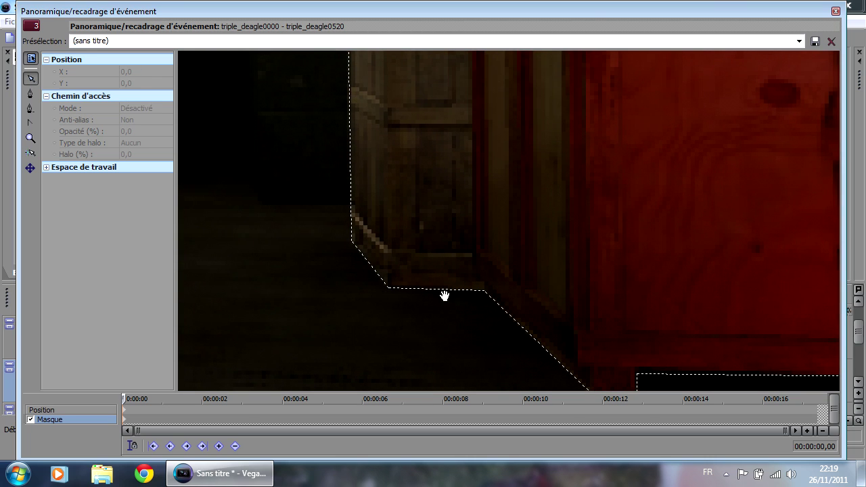
click(389, 290)
Shrink the pan/crop window and move it clear of the video preview
drag(401, 196, 374, 276)
scroll(374, 276, down, 10)
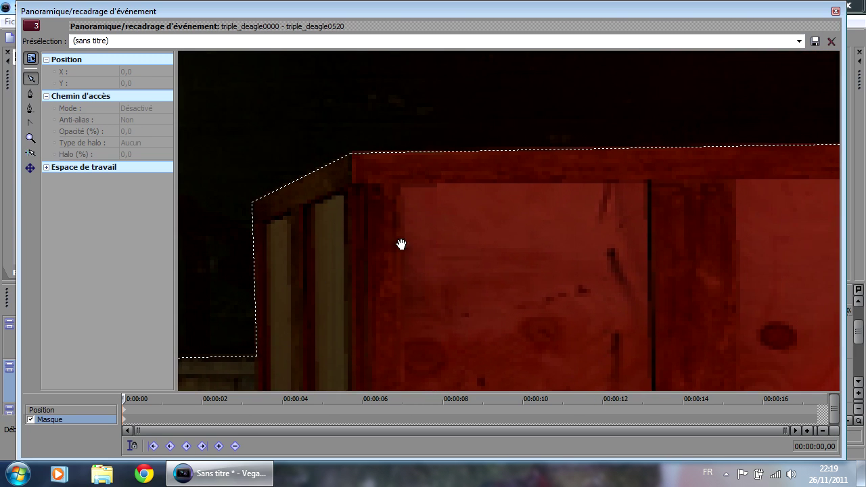
scroll(585, 244, down, 5)
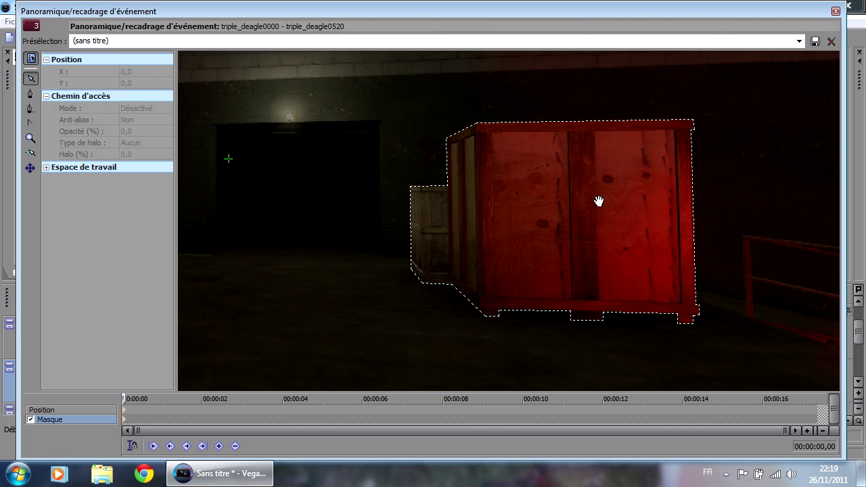
scroll(567, 217, down, 1)
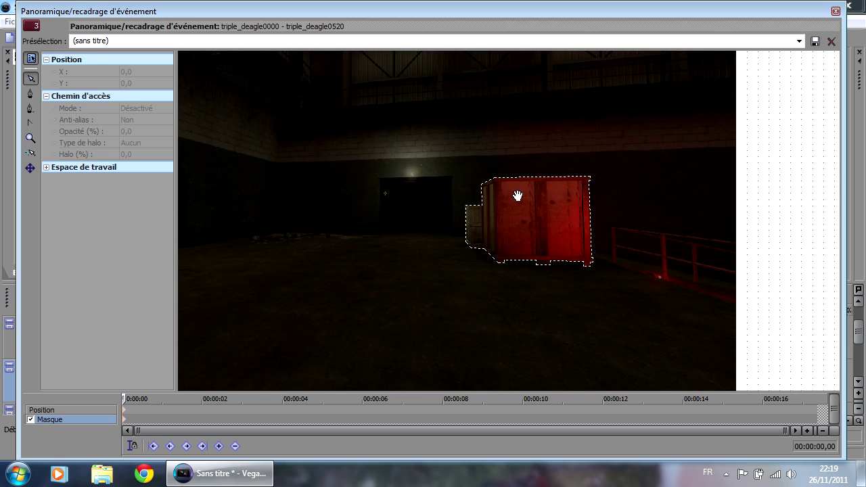
scroll(512, 228, down, 2)
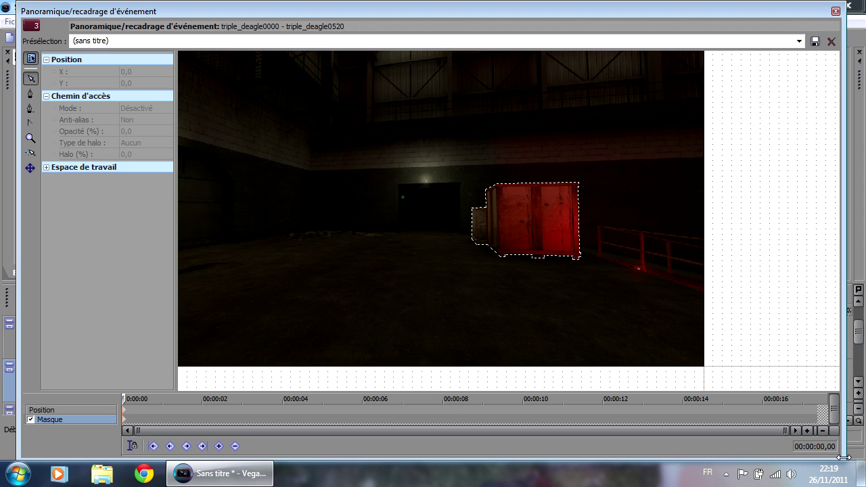
drag(842, 458, 627, 361)
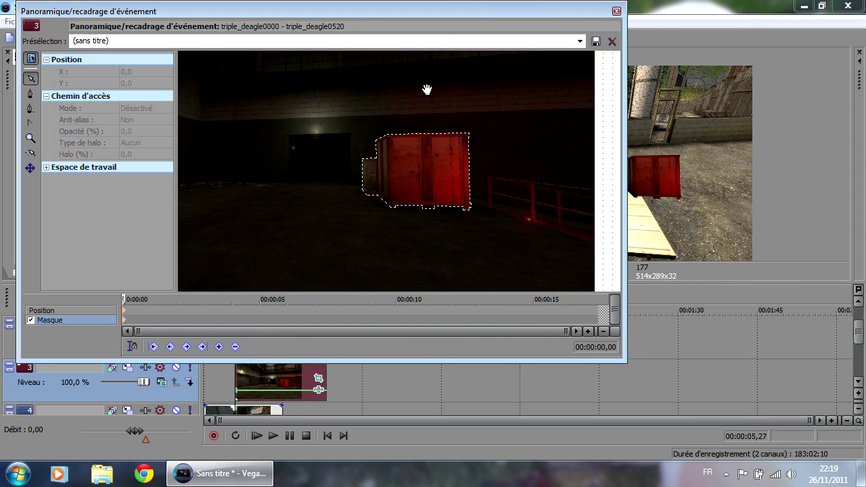
drag(458, 11, 431, 181)
drag(518, 193, 481, 97)
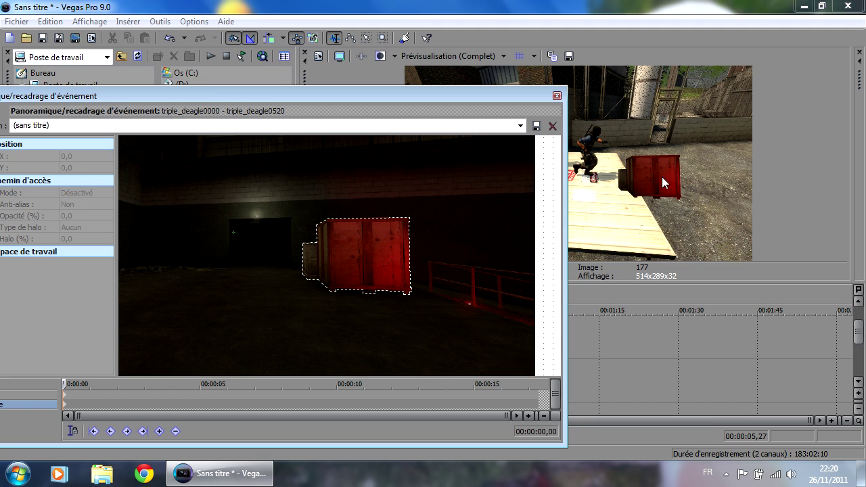
Switch pan/crop editing from the mask to the position at the clip's start and restrict movement to the horizontal axis
click(64, 395)
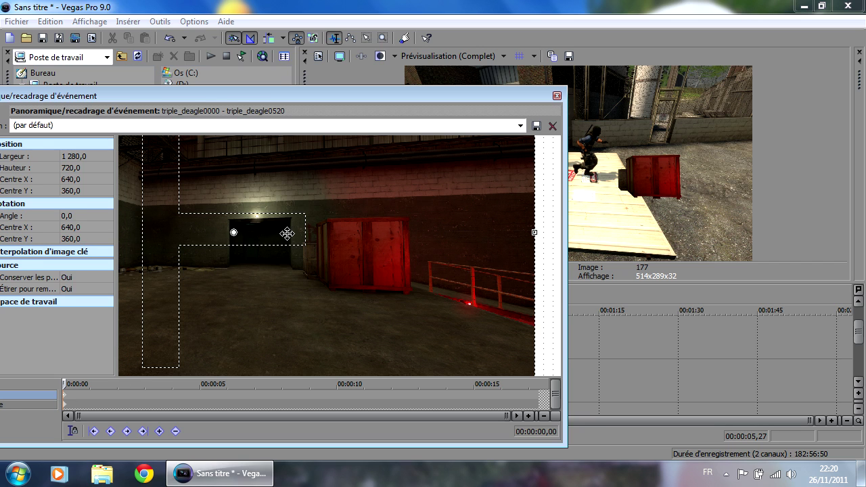
drag(264, 91, 308, 90)
click(45, 404)
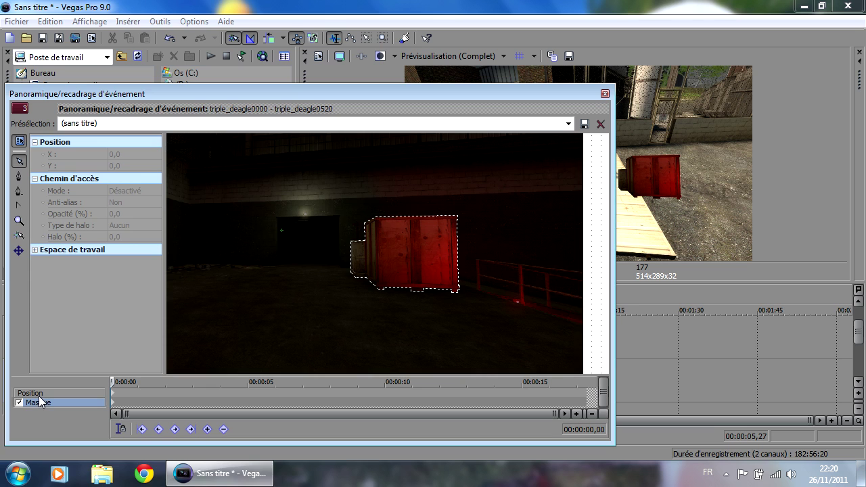
click(42, 394)
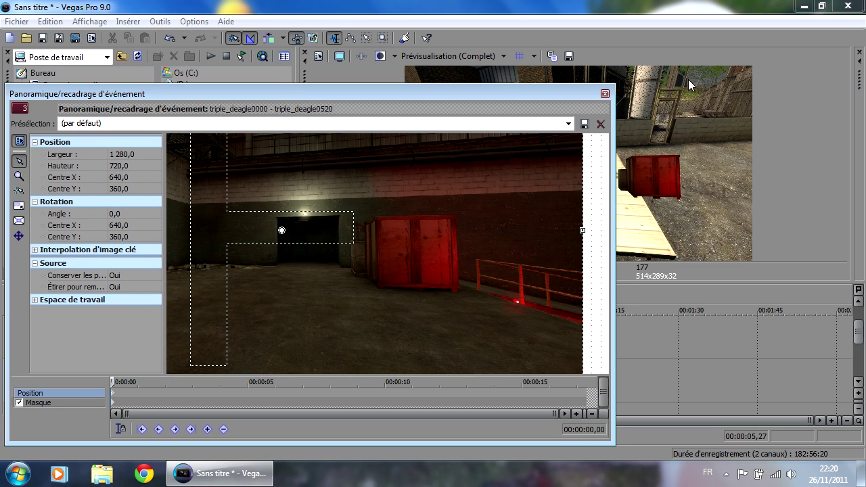
drag(486, 90, 510, 103)
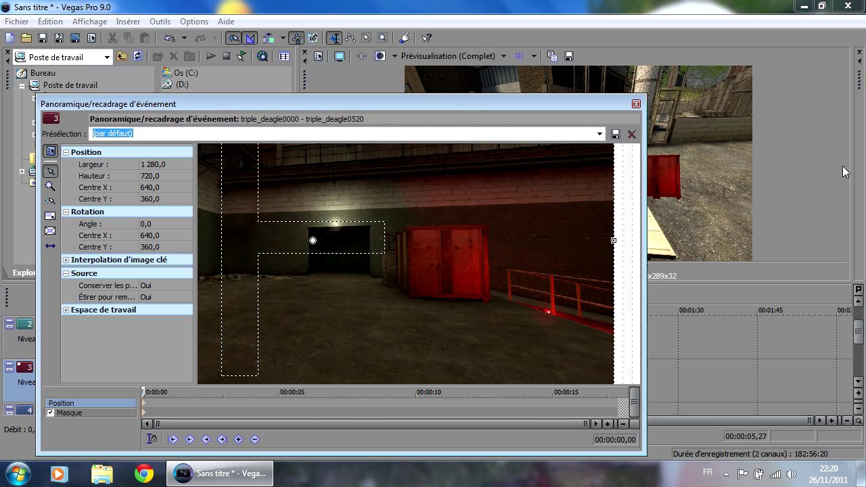
Shift the crop frame horizontally to Centre X 140 at the clip's start, moving the container out of the preview
drag(458, 107, 341, 103)
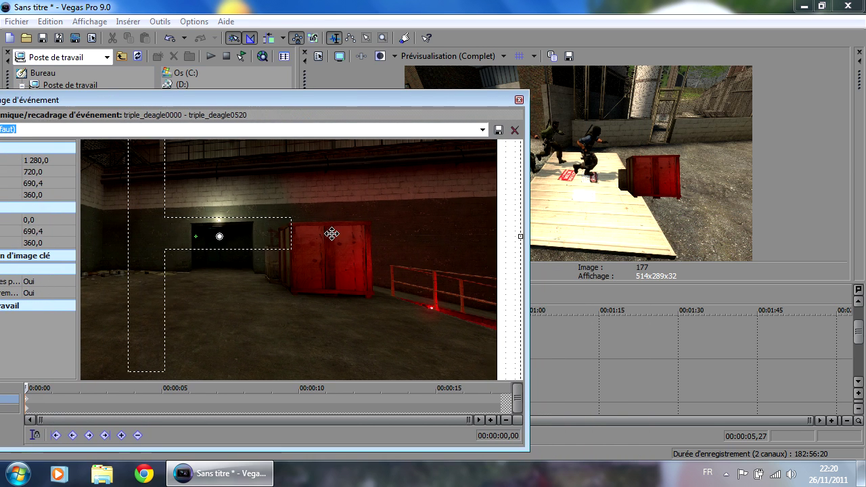
drag(286, 198, 325, 216)
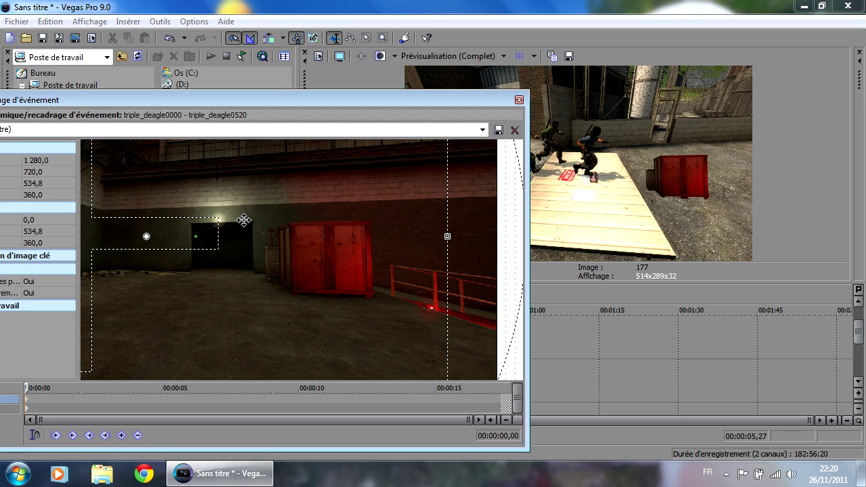
drag(403, 214, 210, 214)
drag(312, 100, 332, 103)
Add a Position keyframe at 00:00:10,00 with the crop frame centred again
scroll(83, 406, up, 4)
scroll(84, 405, down, 4)
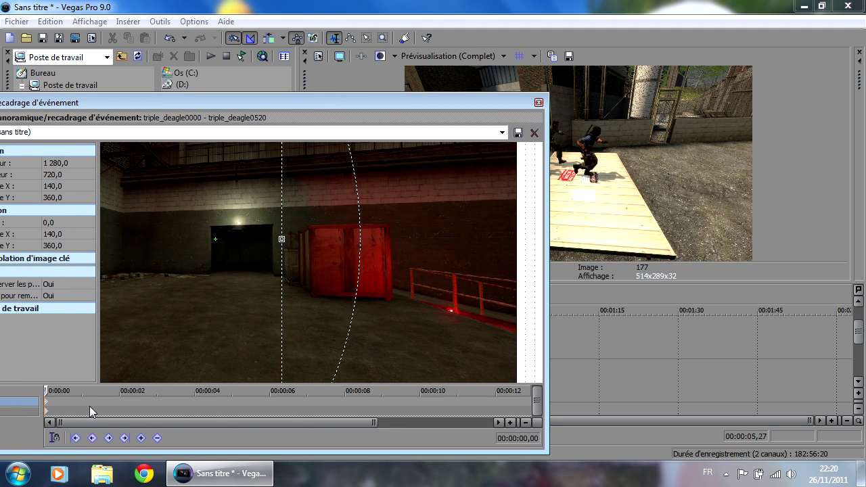
click(319, 402)
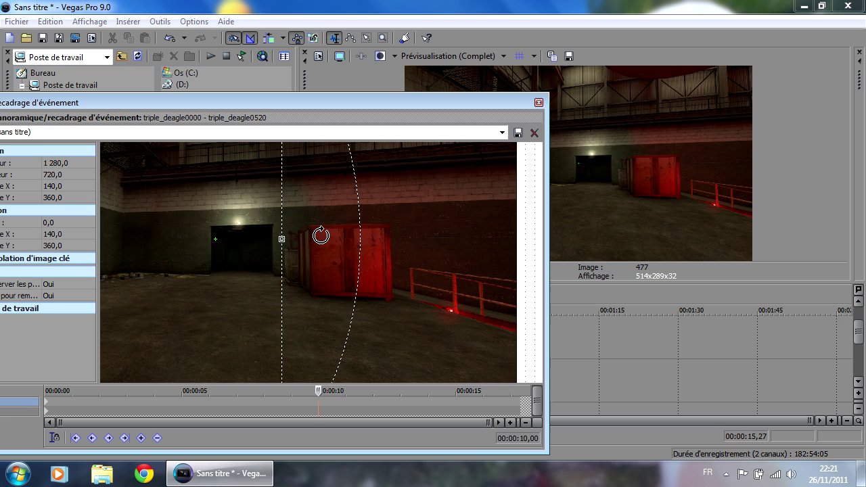
right_click(340, 244)
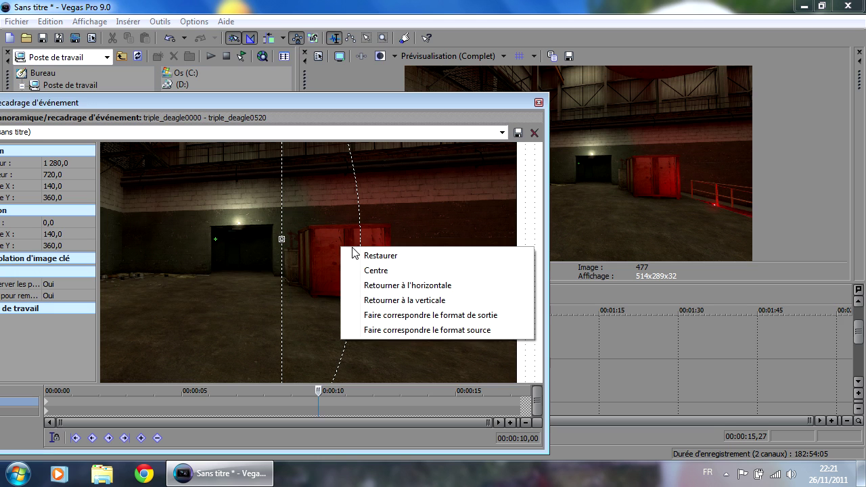
click(373, 271)
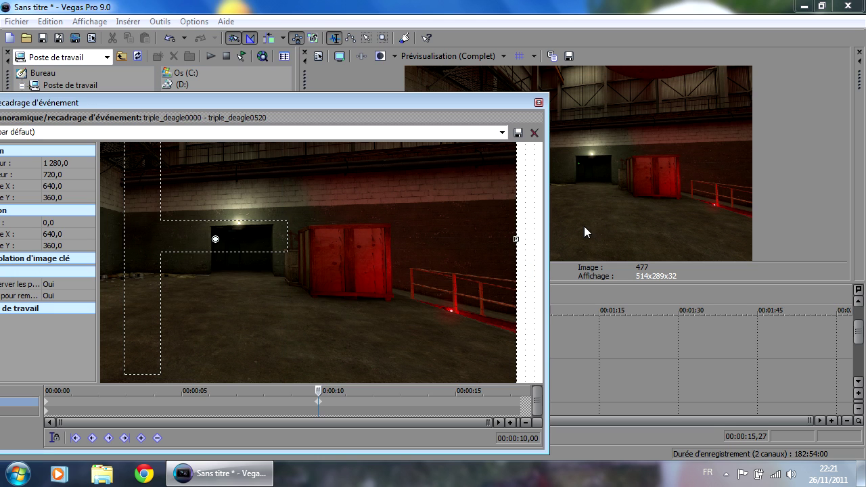
Scrub through the Position animation around 5 seconds to examine the container's slide, and close the pan/crop window
drag(317, 390, 197, 395)
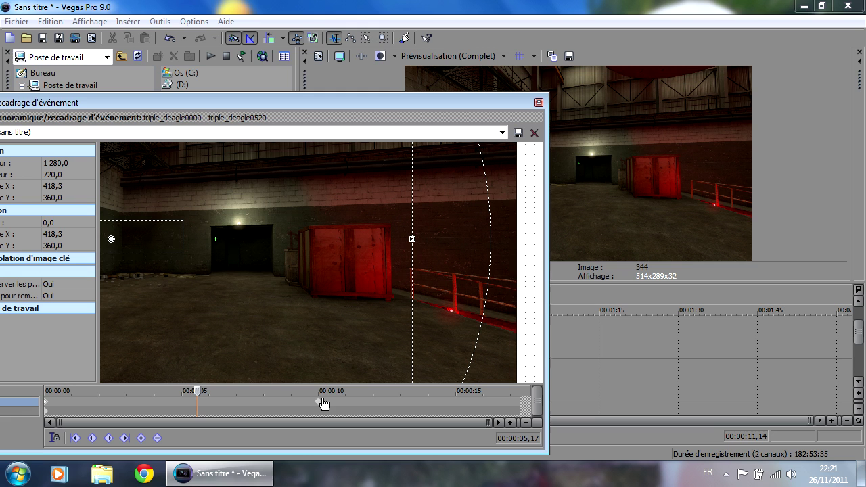
mouse_move(196, 395)
mouse_down()
mouse_move(136, 395)
mouse_move(180, 394)
mouse_up()
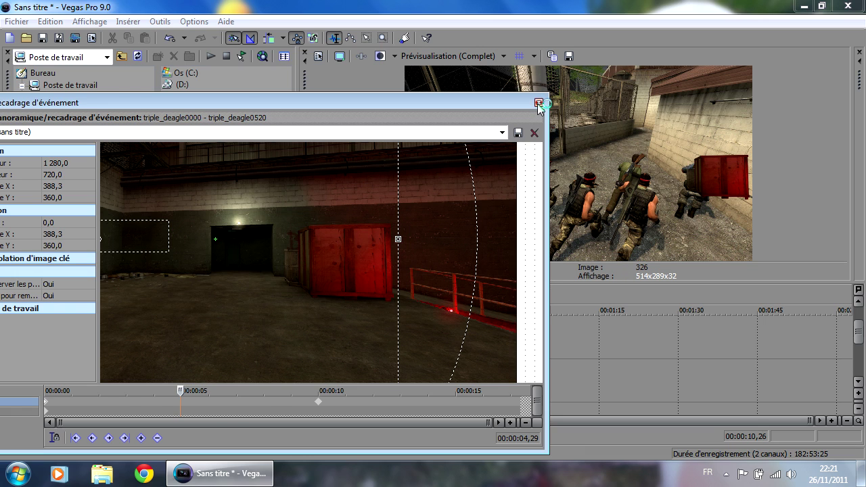
click(539, 102)
Move the track 3 clip earlier on the timeline to start at about 2 seconds, and play it back
drag(285, 387, 271, 369)
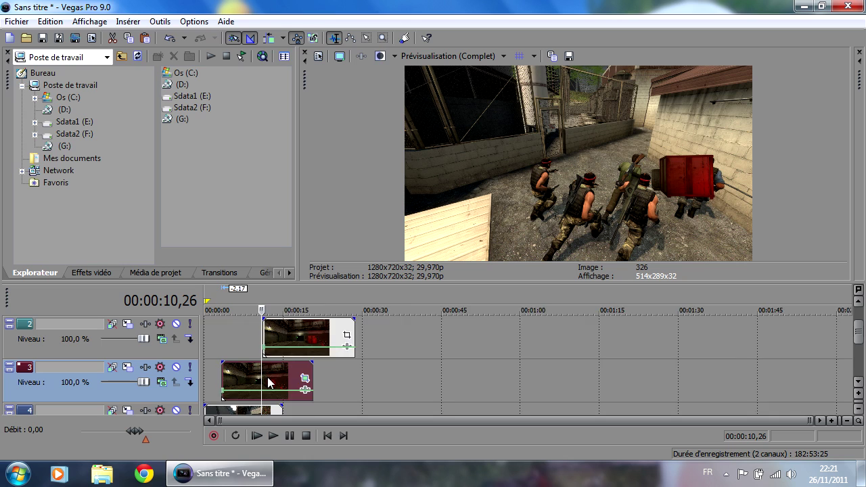
scroll(284, 376, up, 5)
drag(363, 310, 247, 312)
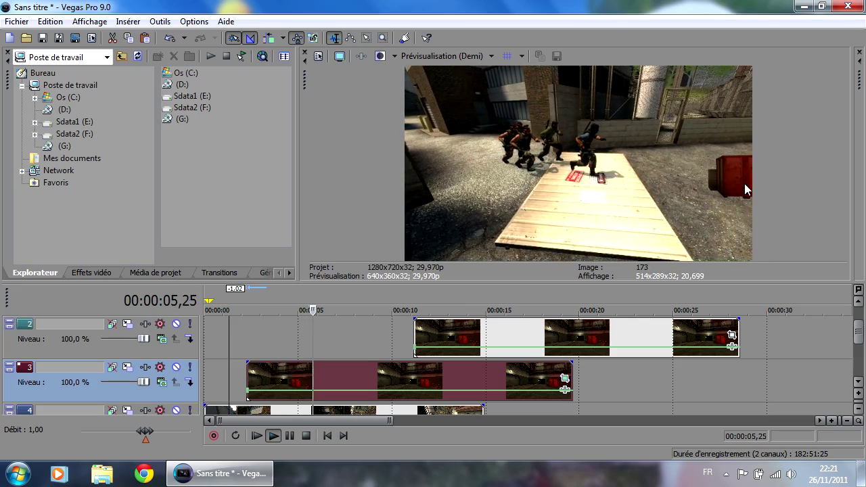
key(space)
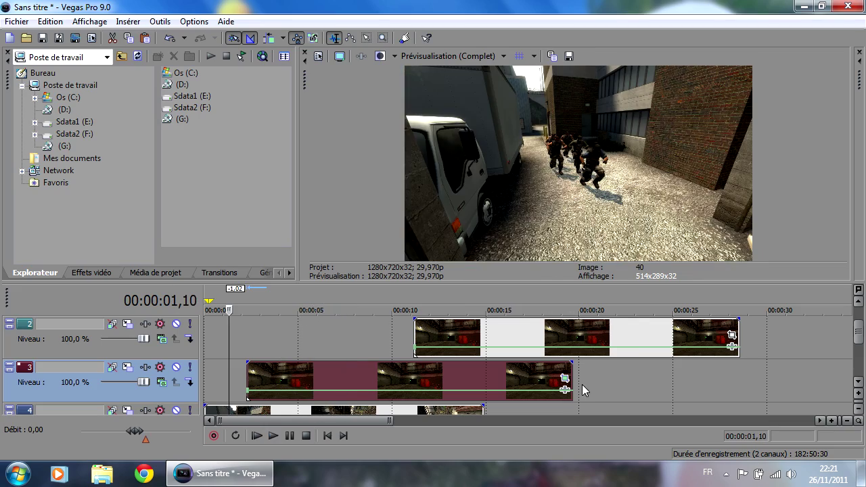
Reopen the track 3 clip's pan/crop and move the centred Position keyframe earlier to about 1.5 seconds
click(564, 380)
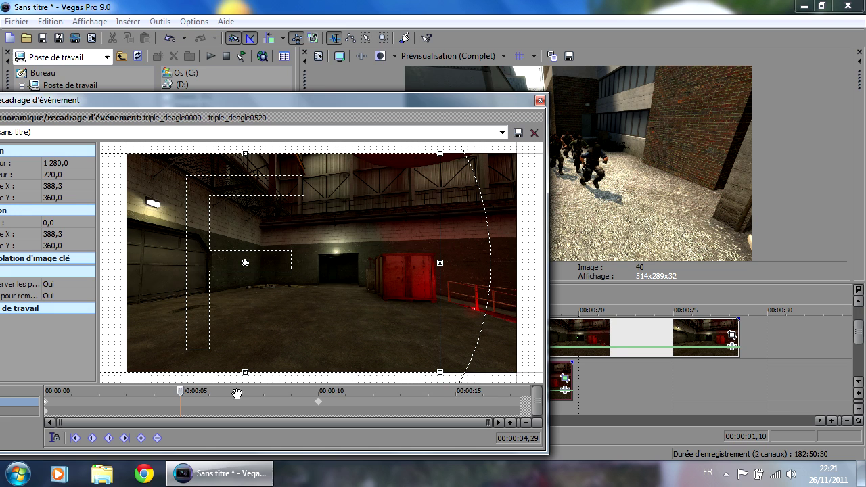
scroll(147, 410, down, 3)
drag(319, 406, 129, 391)
scroll(105, 403, up, 3)
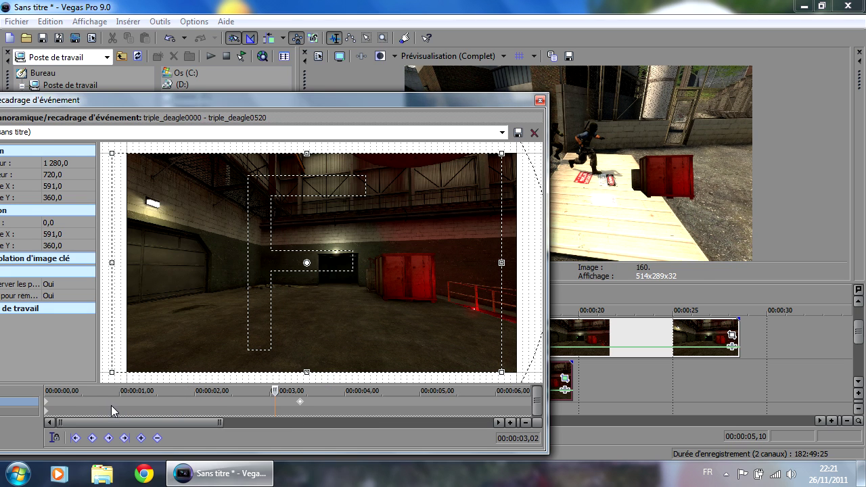
scroll(179, 402, up, 3)
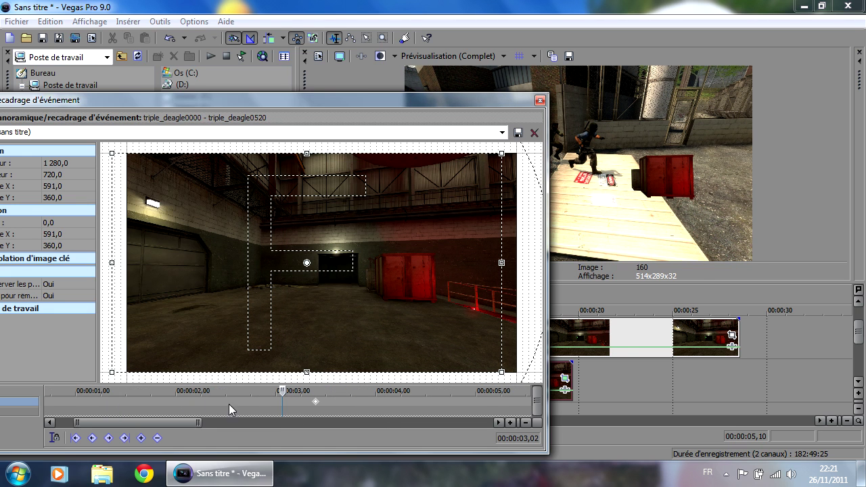
drag(315, 401, 132, 402)
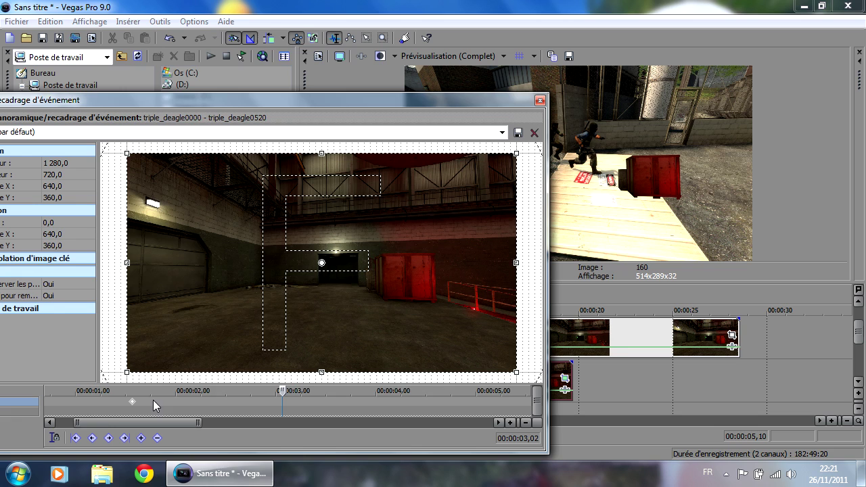
scroll(114, 402, up, 4)
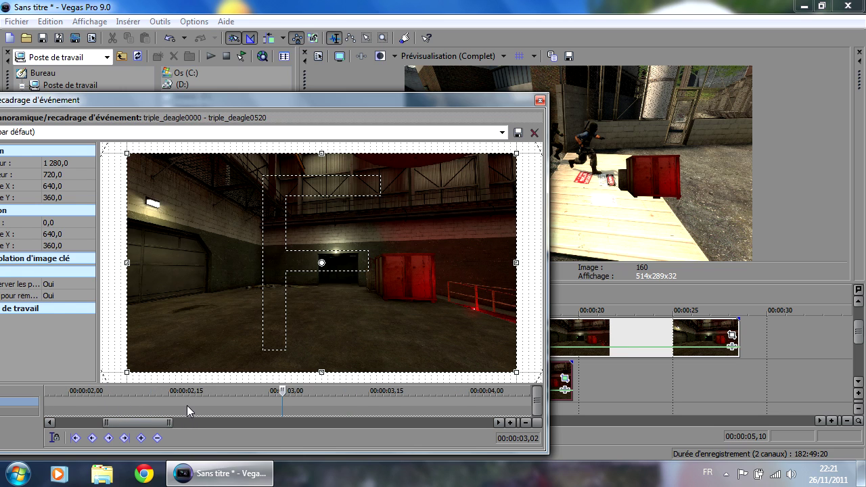
scroll(196, 405, down, 2)
scroll(288, 407, down, 2)
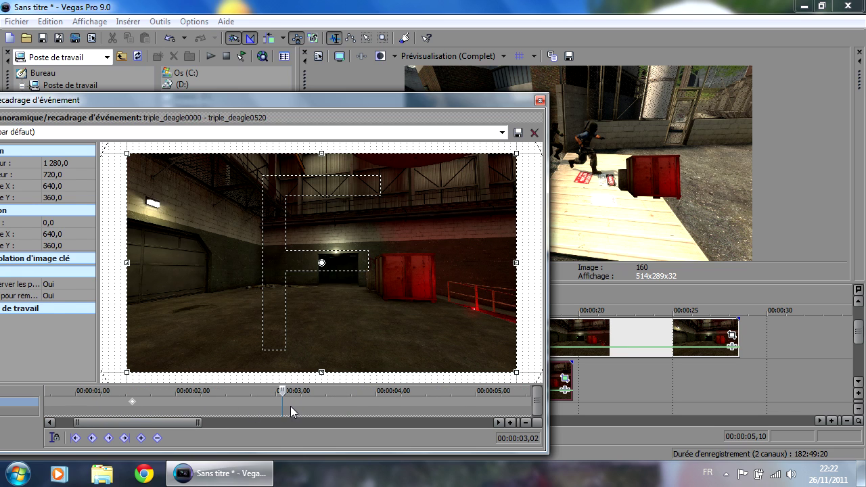
Move the centred Position keyframe earlier to about 00:00:00,10, return the cursor to the clip's start and close the pan/crop window
drag(133, 401, 74, 405)
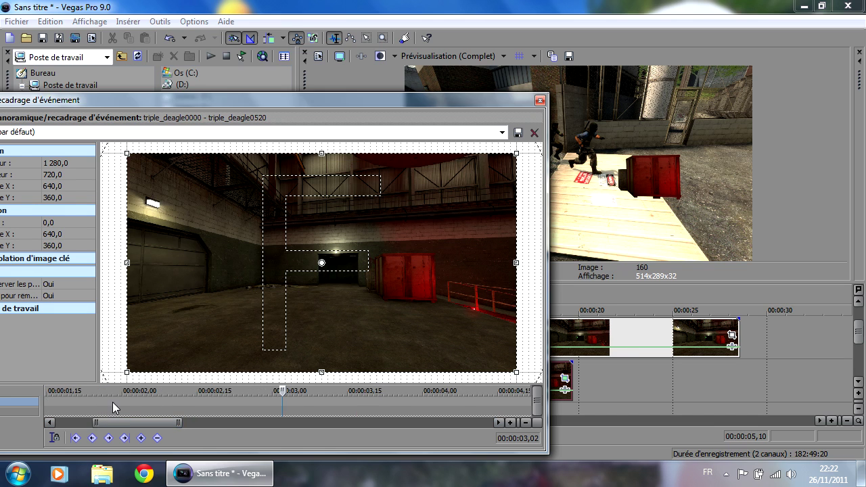
click(60, 403)
scroll(92, 423, up, 5)
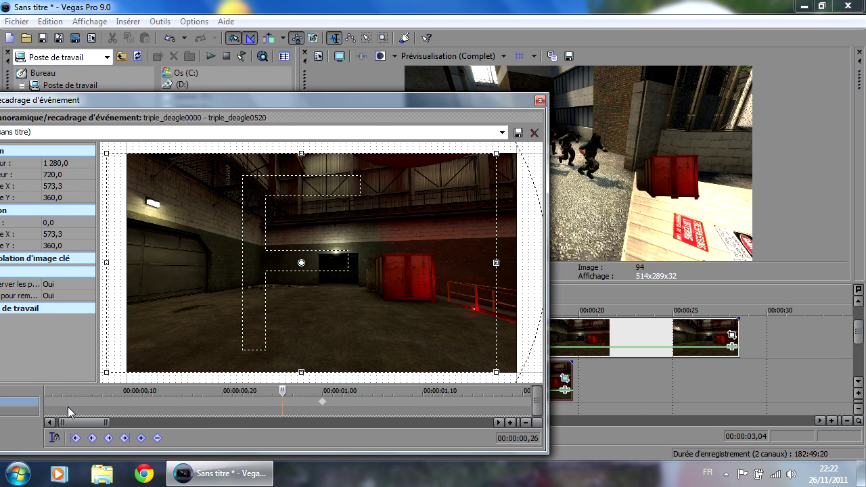
drag(92, 424, 78, 422)
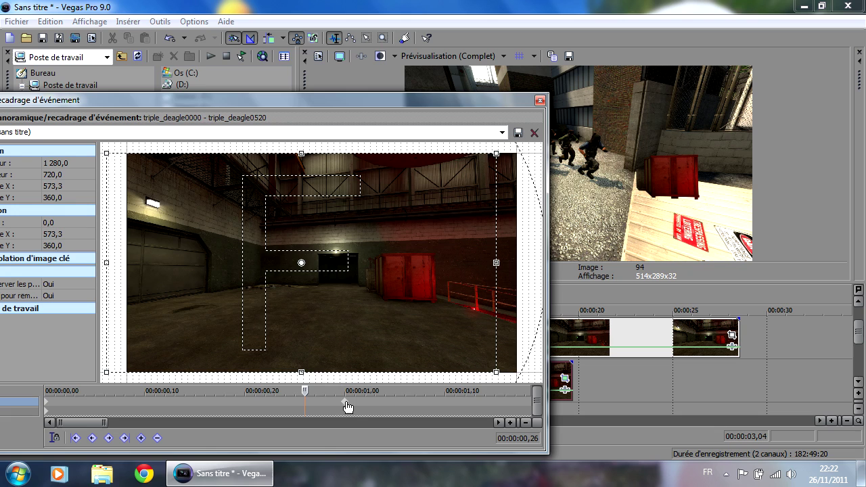
drag(345, 406, 148, 409)
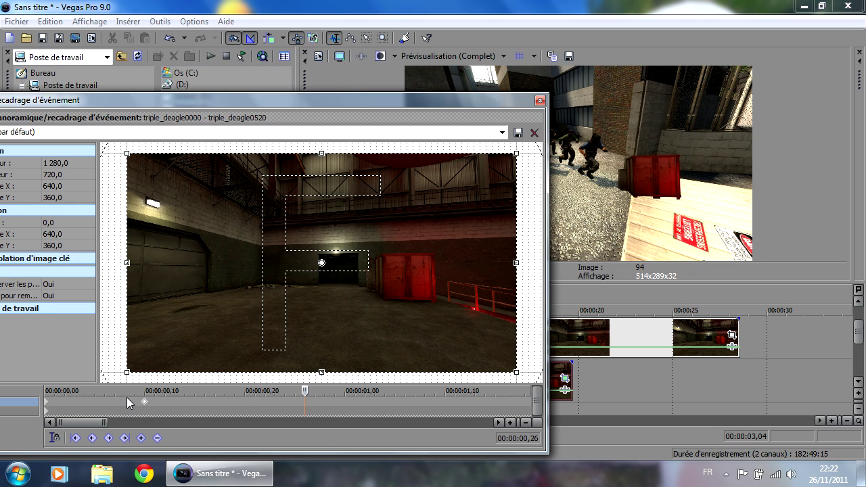
scroll(129, 406, down, 5)
scroll(79, 411, up, 5)
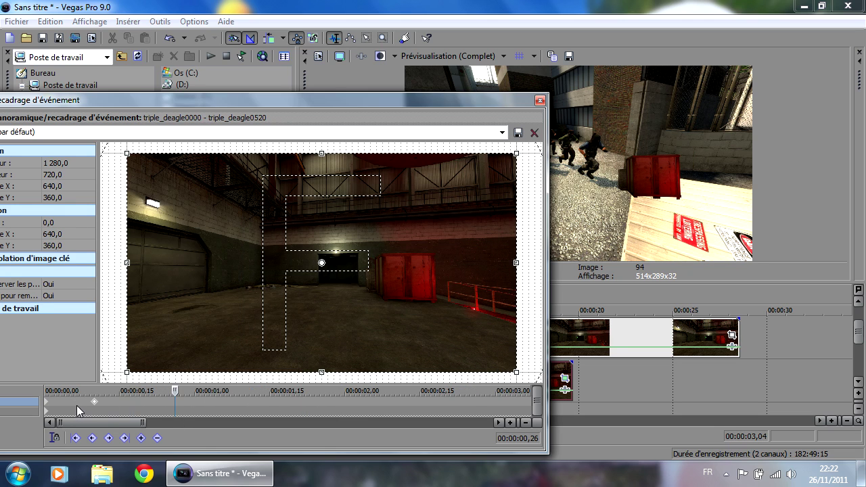
scroll(70, 407, down, 8)
scroll(62, 407, up, 2)
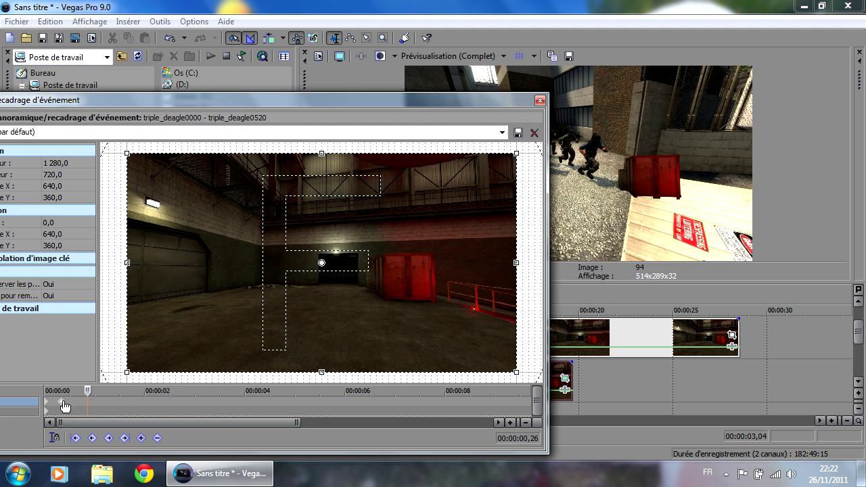
drag(87, 391, 45, 390)
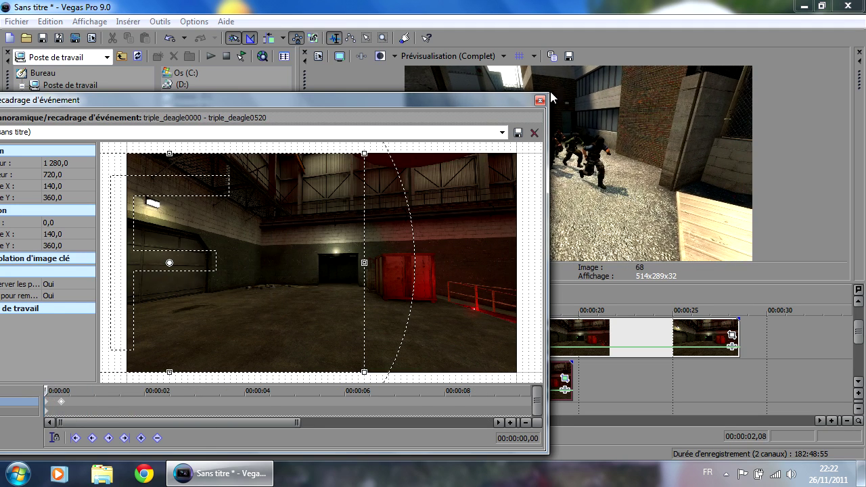
click(539, 101)
Play back the container's slide-in from 00:00:01,21 and leave the playhead at 00:00:02,18, where the slide ends
click(235, 347)
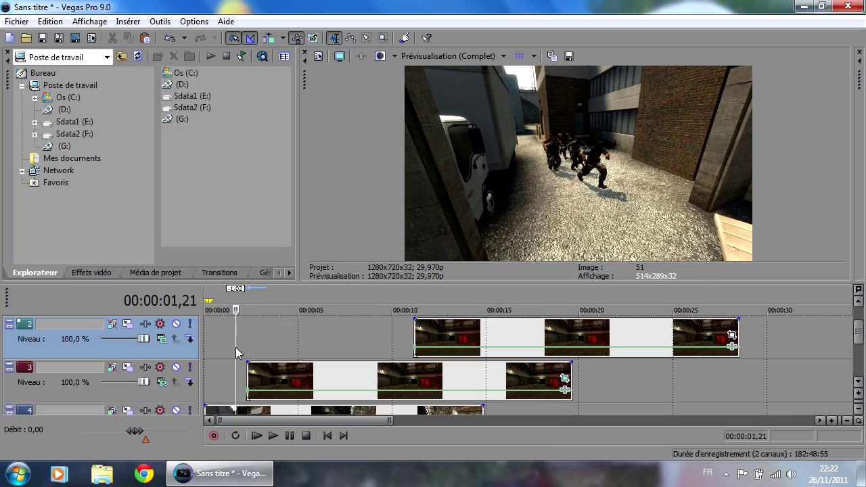
key(space)
key(space)
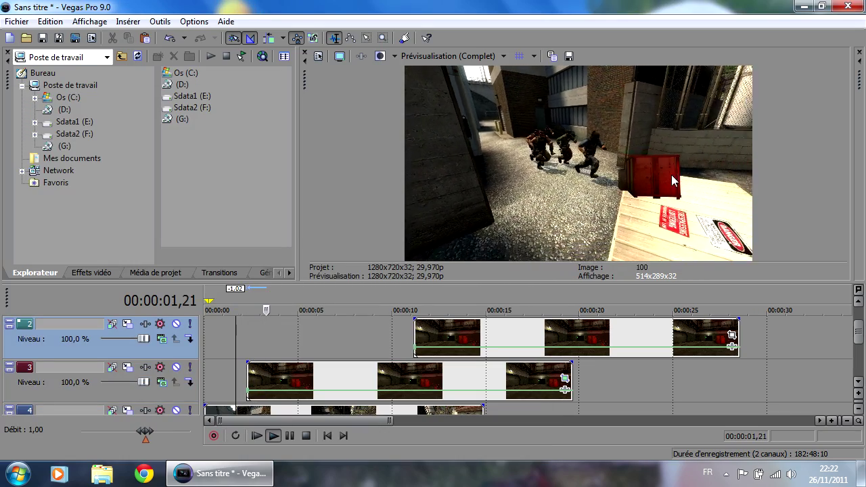
key(space)
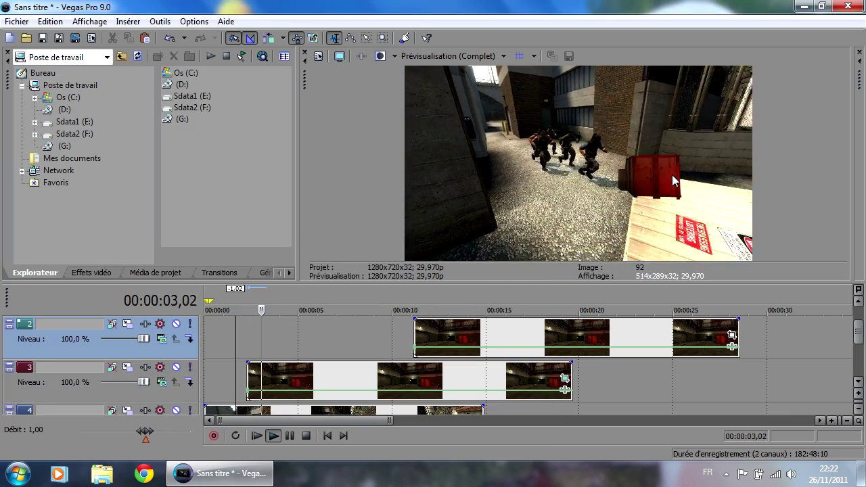
key(space)
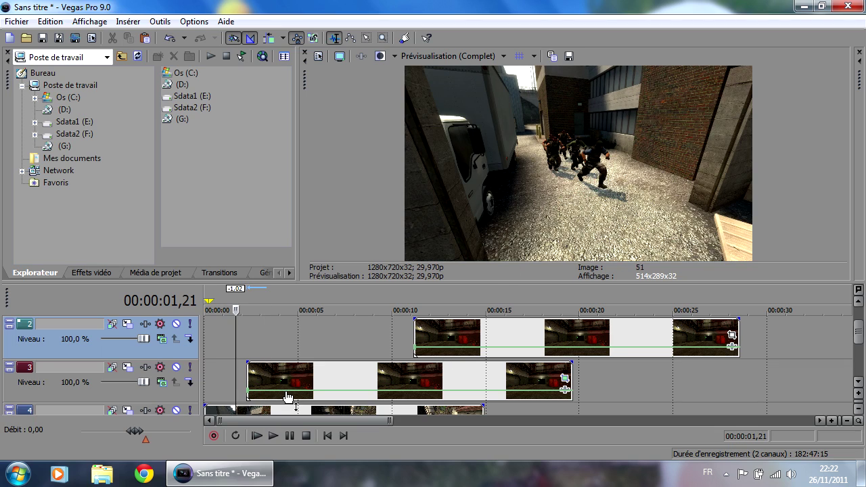
key(space)
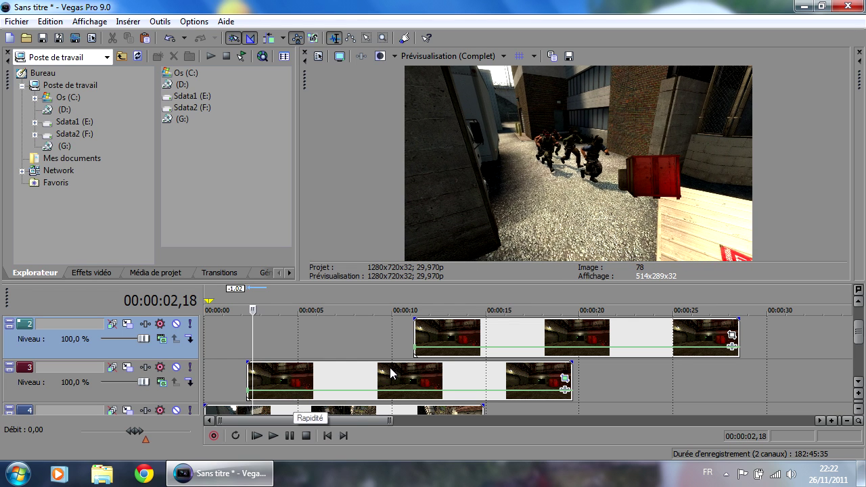
Move the track 2 clip earlier to start at 00:00:02,18 and step through the frames around its start
drag(491, 328, 334, 330)
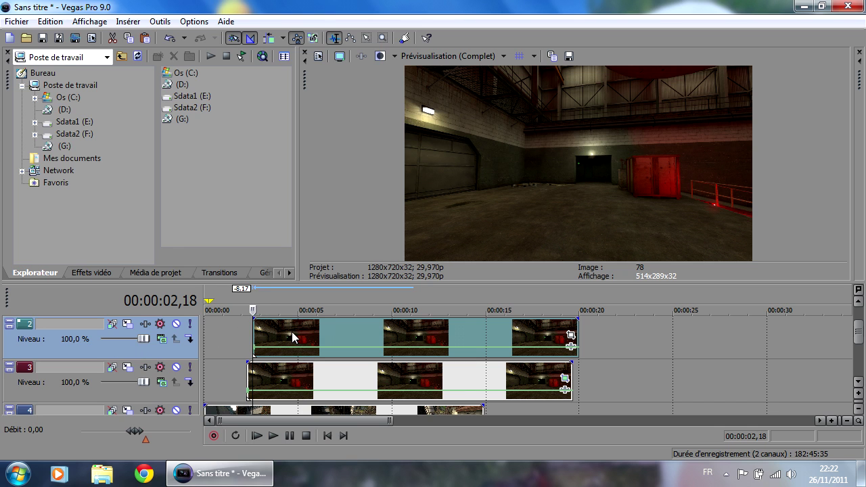
key(Left)
key(Left)
key(Left)
key(Left)
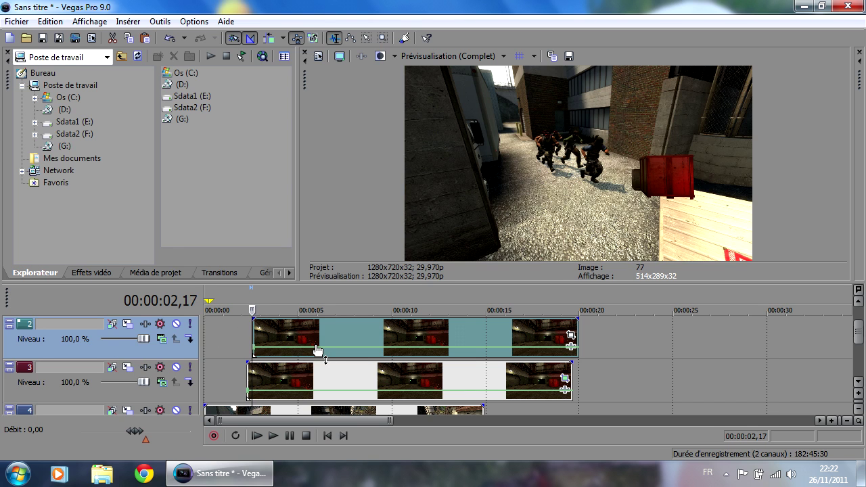
key(Right)
key(Right)
key(Right)
key(Right)
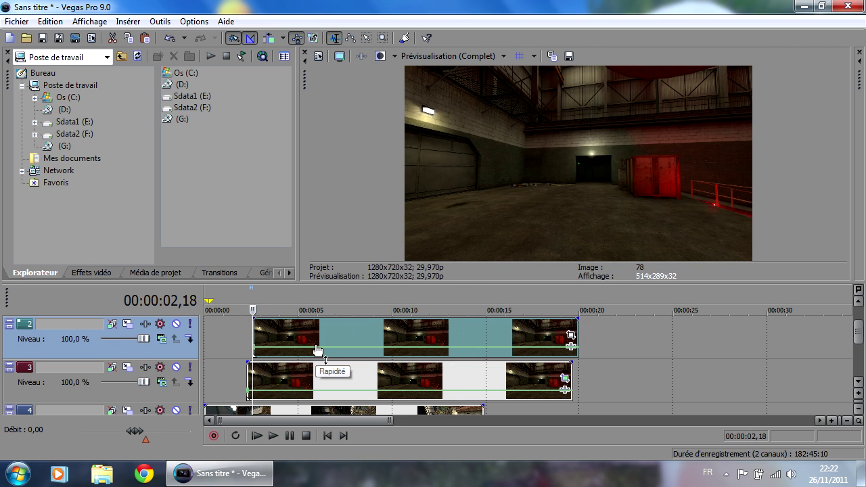
drag(362, 330, 379, 332)
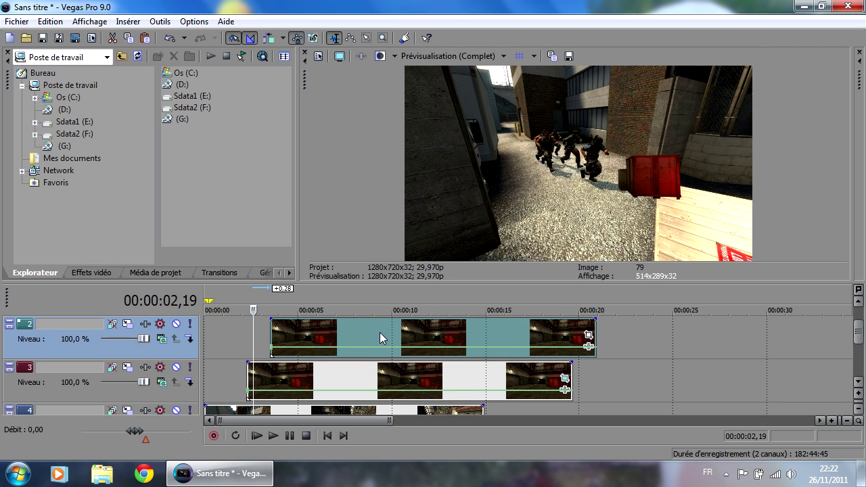
drag(380, 332, 336, 330)
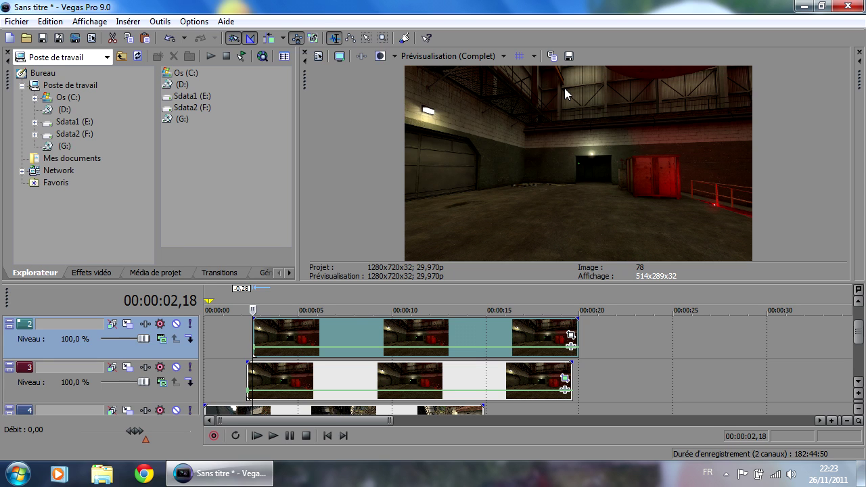
scroll(367, 325, up, 4)
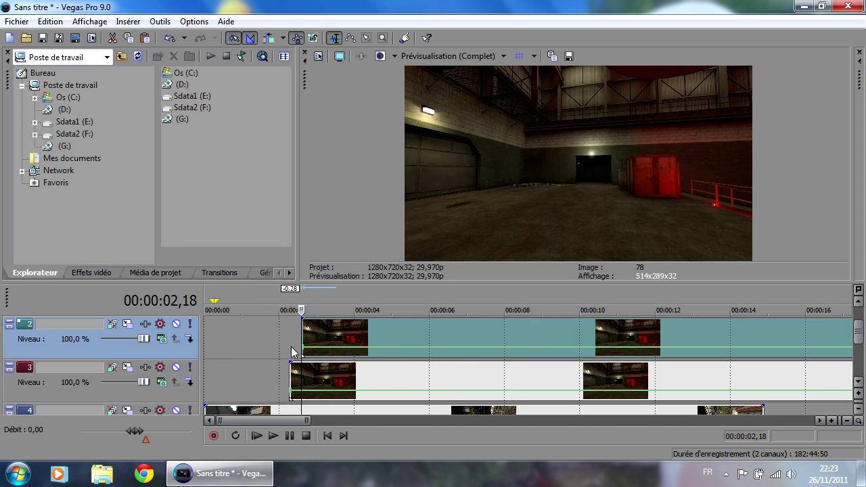
scroll(595, 341, down, 4)
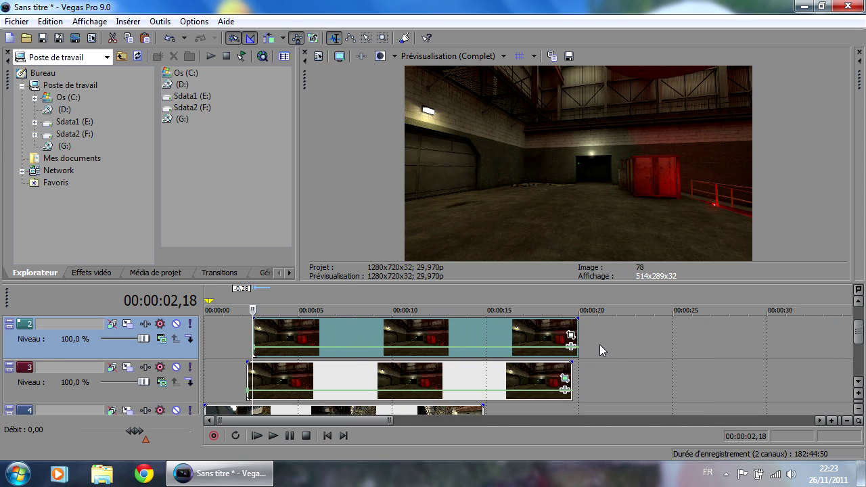
Open the track 2 clip's pan/crop with its mask active, and enlarge the window to work on the warehouse floor edge
click(571, 335)
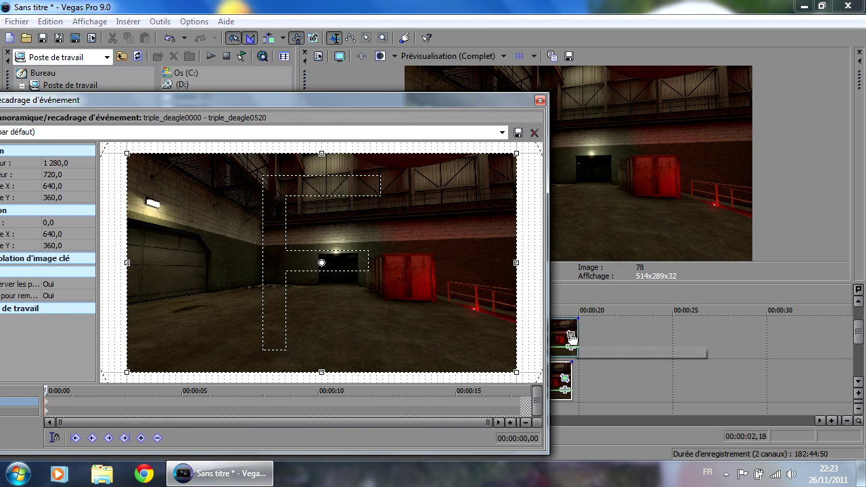
drag(332, 107, 399, 31)
click(18, 334)
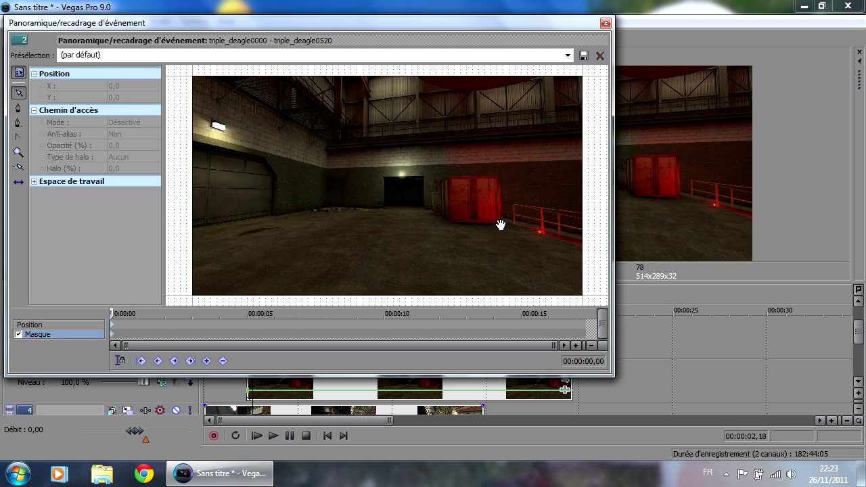
drag(222, 238, 269, 216)
click(19, 108)
click(19, 93)
drag(297, 181, 355, 210)
drag(608, 374, 849, 452)
drag(545, 251, 304, 249)
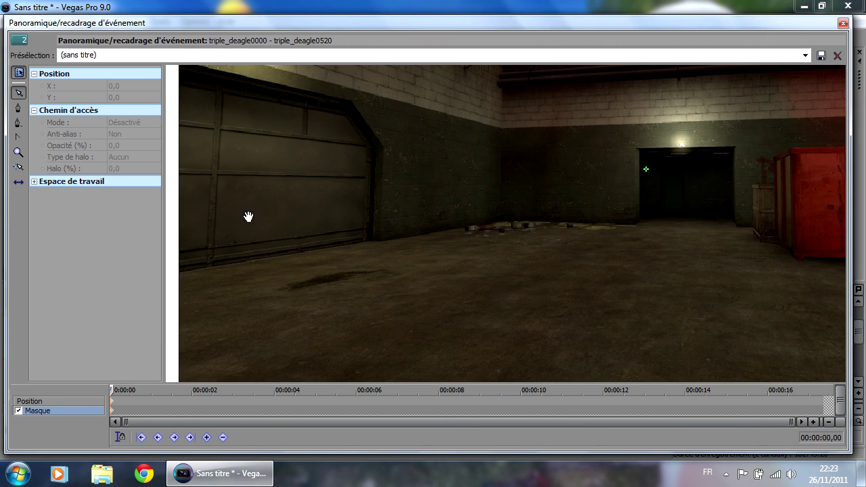
Start a mask path outside the frame beside the garage door and trace the wall's base through the room's corner to the doorway
click(19, 108)
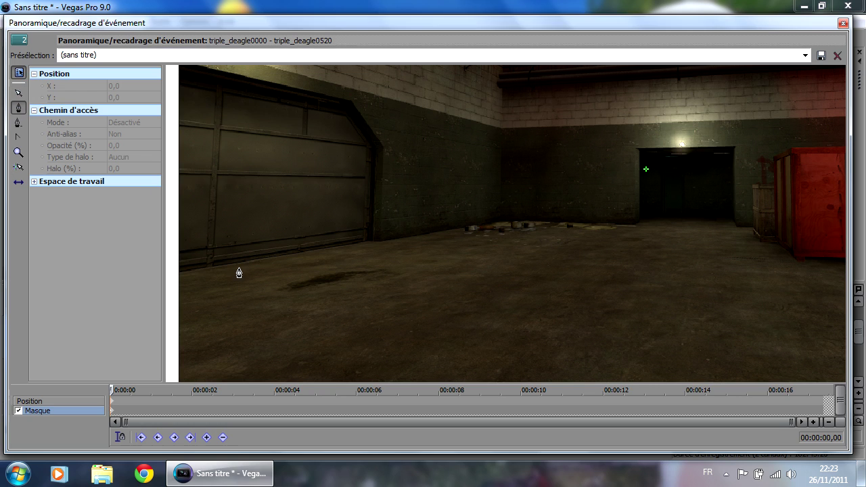
click(172, 272)
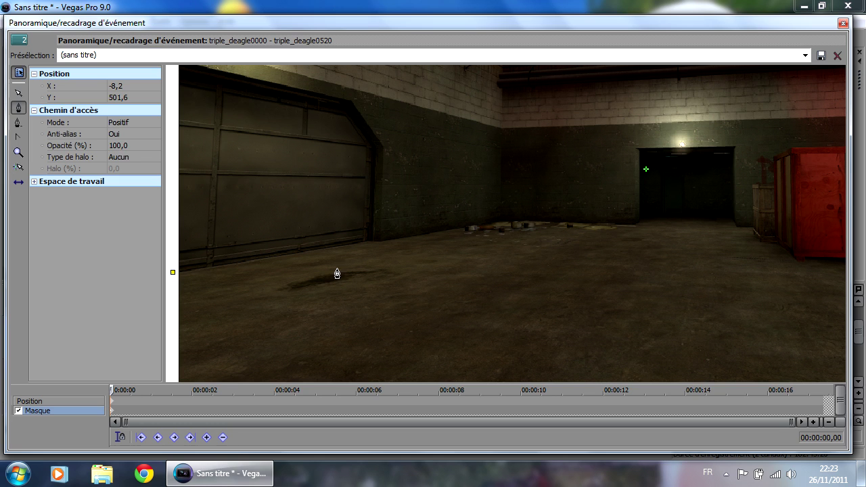
click(371, 246)
scroll(381, 248, up, 2)
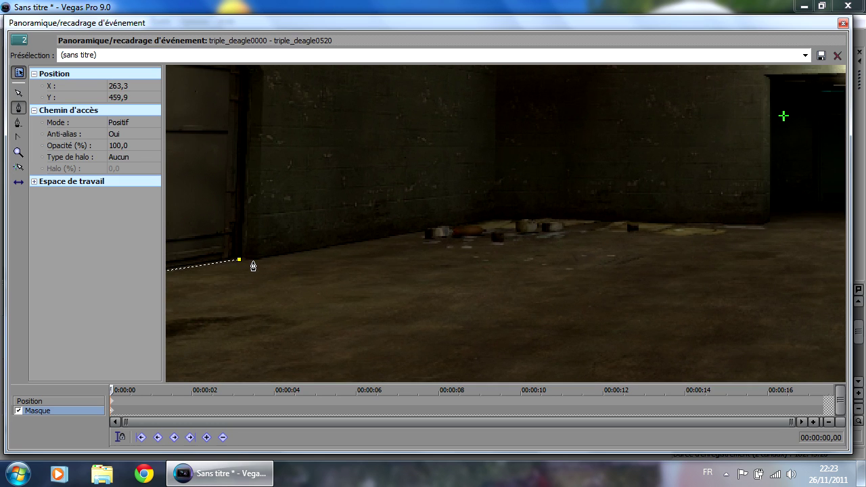
click(258, 261)
click(494, 222)
click(762, 230)
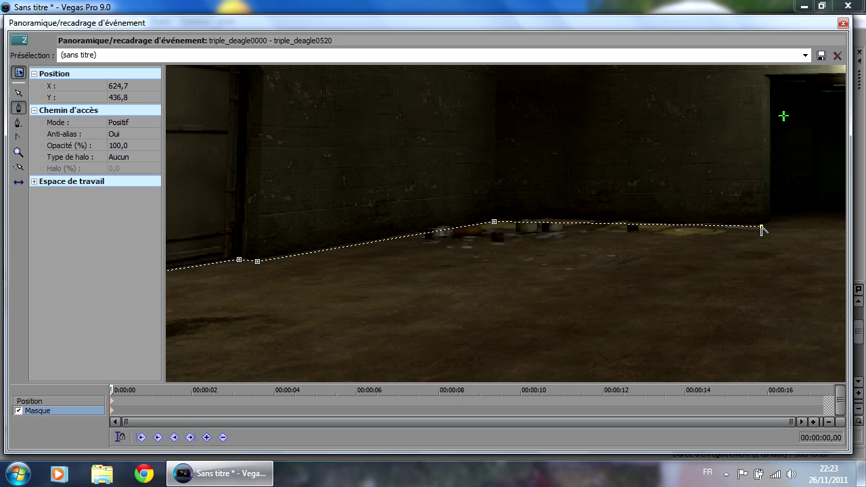
Continue the mask path around the dark doorway's outline and along the wall's base to the wooden crate
click(19, 93)
drag(693, 253, 530, 261)
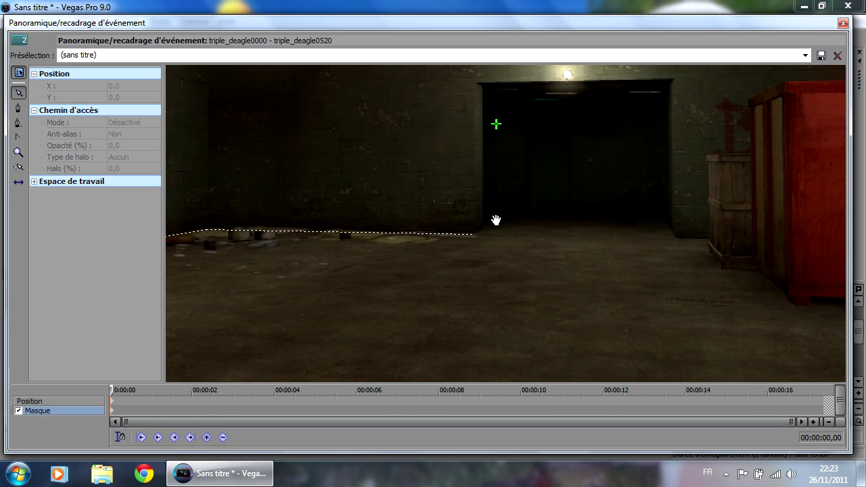
scroll(505, 220, up, 5)
scroll(474, 312, down, 3)
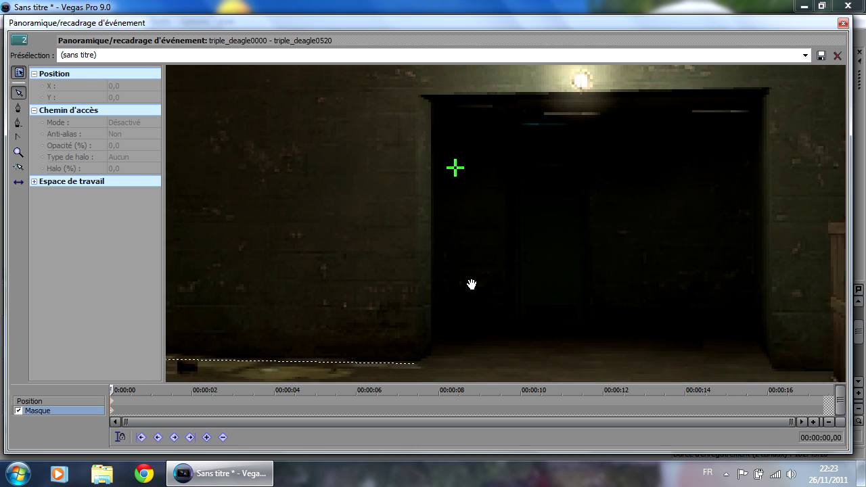
click(19, 107)
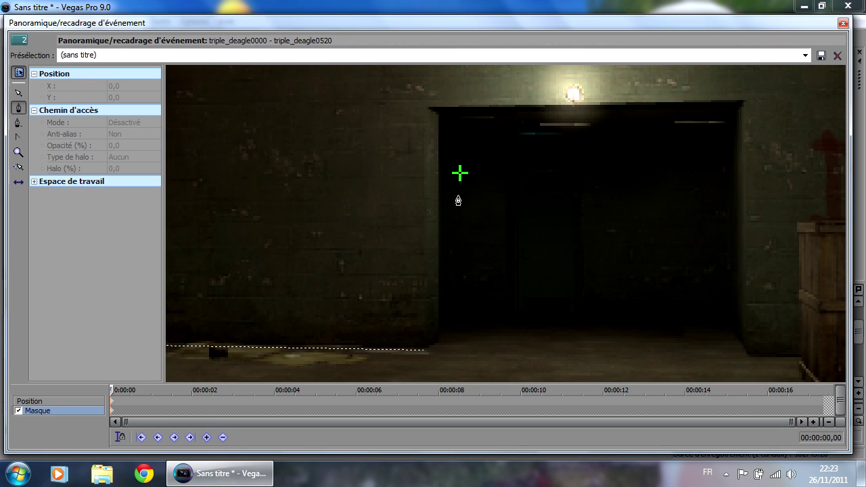
click(438, 346)
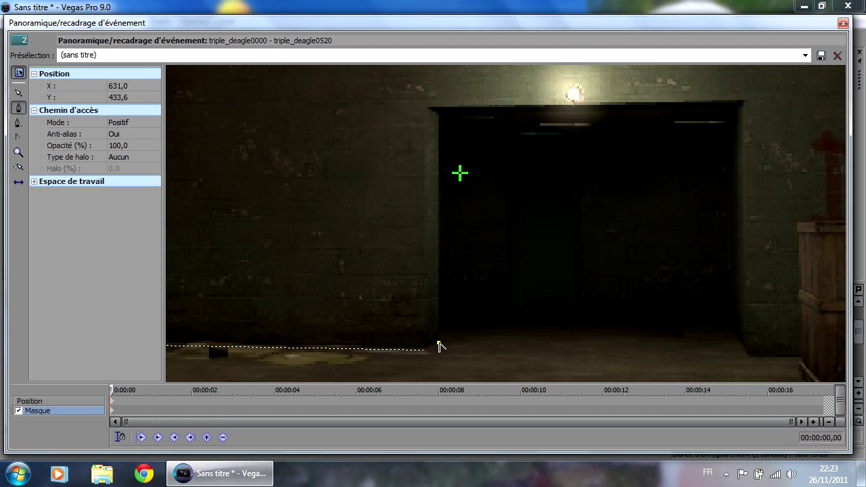
key(ctrl+z)
click(439, 344)
click(438, 108)
click(744, 102)
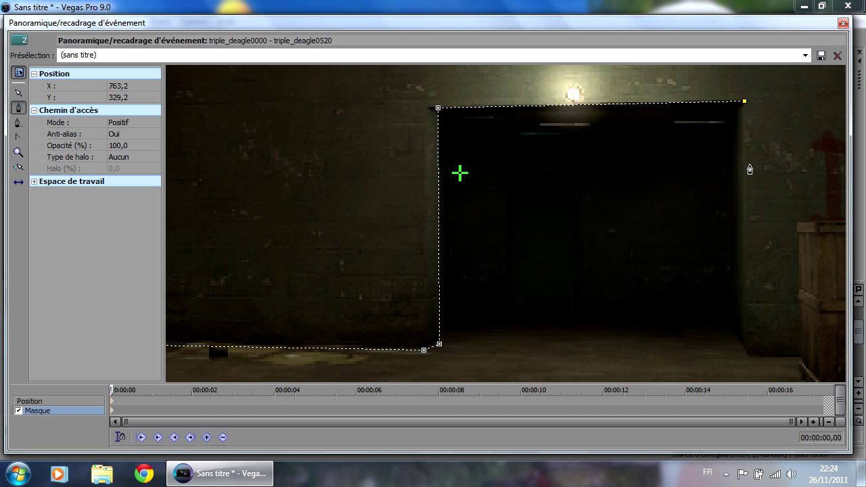
click(748, 358)
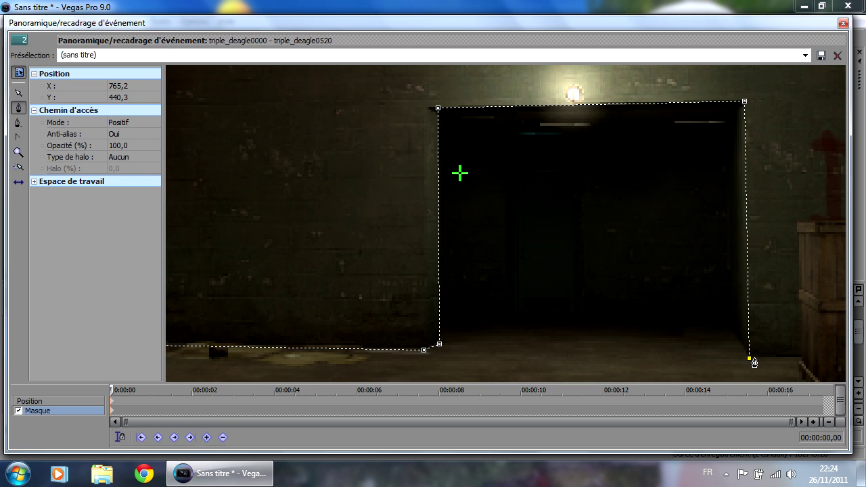
click(800, 359)
Continue the mask path from the wooden crate's base up its side and along its top to the red container
click(19, 93)
drag(555, 259, 191, 231)
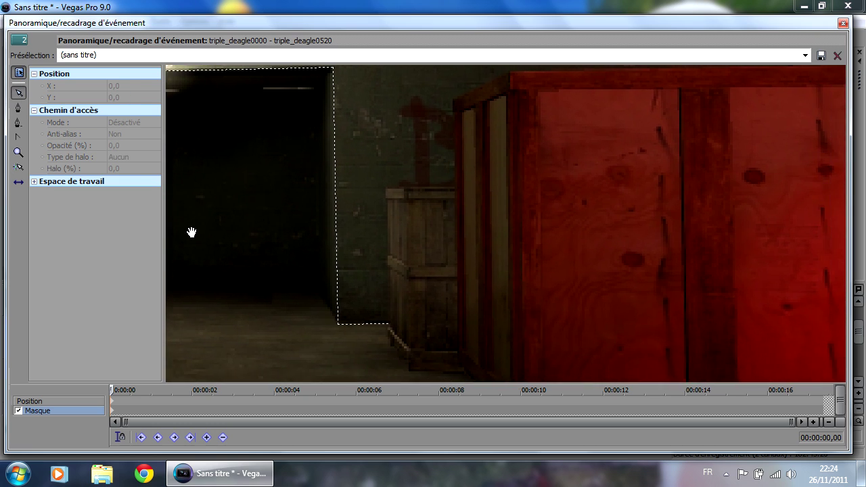
click(17, 111)
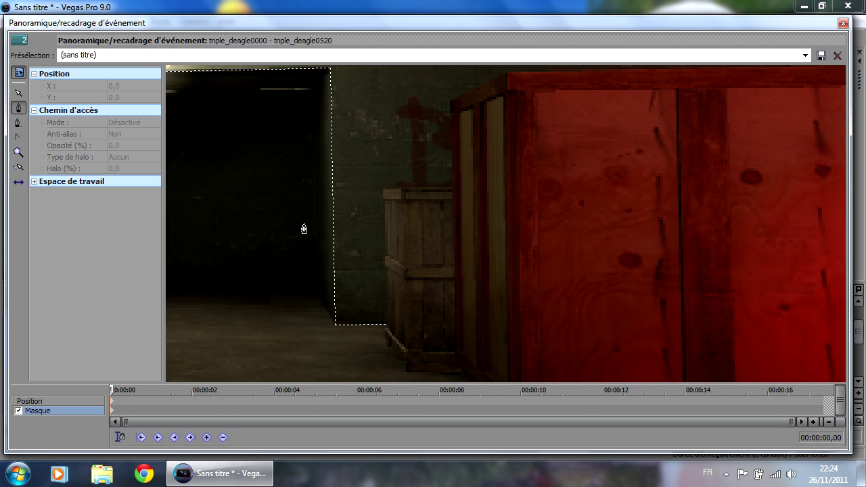
click(384, 192)
key(ctrl+z)
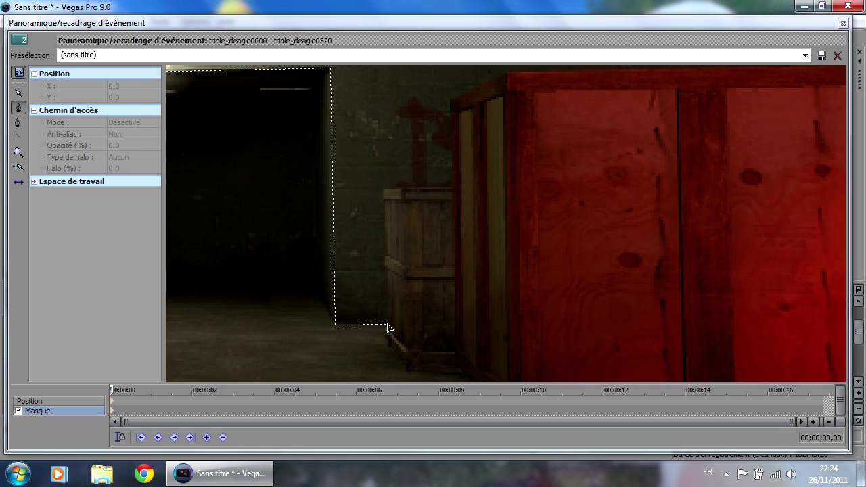
click(385, 326)
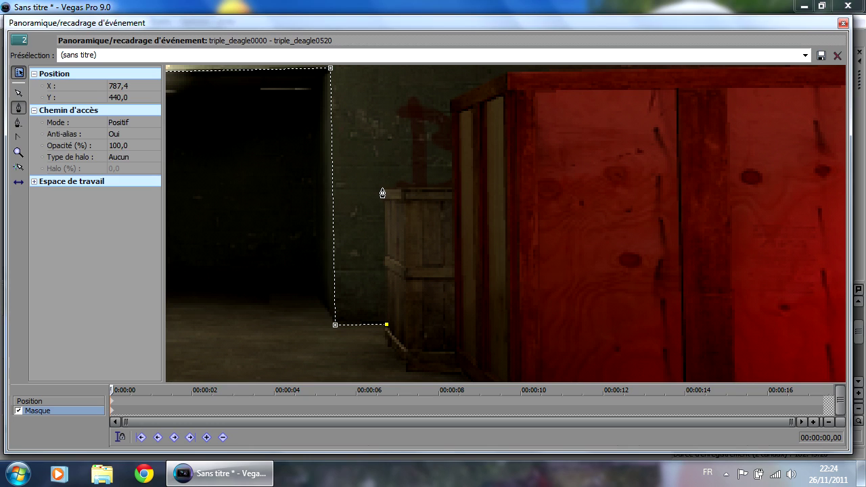
click(384, 193)
click(453, 188)
Trace the mask path up the red container's near side and along its top edge to the lip at the far corner
click(18, 93)
click(18, 108)
click(271, 227)
click(328, 201)
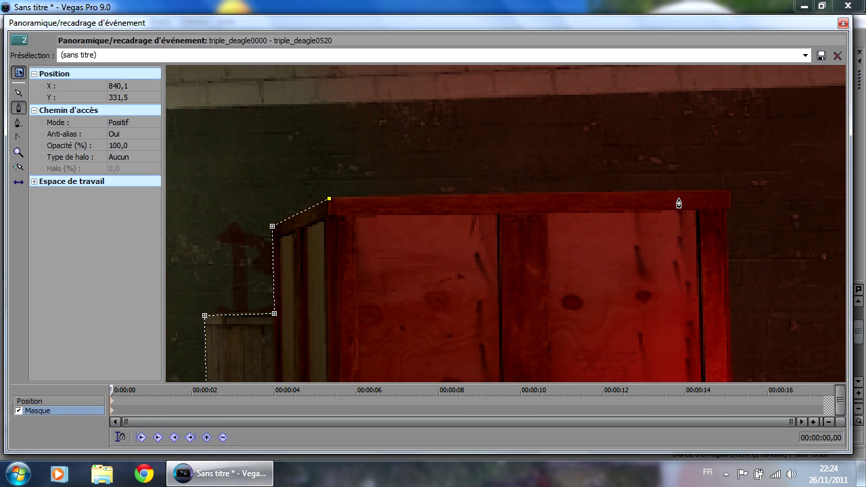
click(729, 195)
click(730, 212)
click(725, 212)
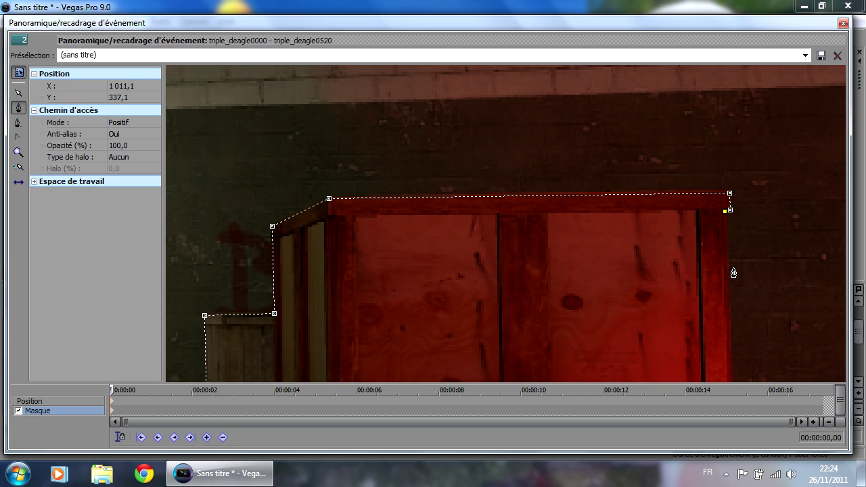
Continue the mask path from the top lip down the red container's far side to where it meets the floor edge
drag(686, 280, 429, 153)
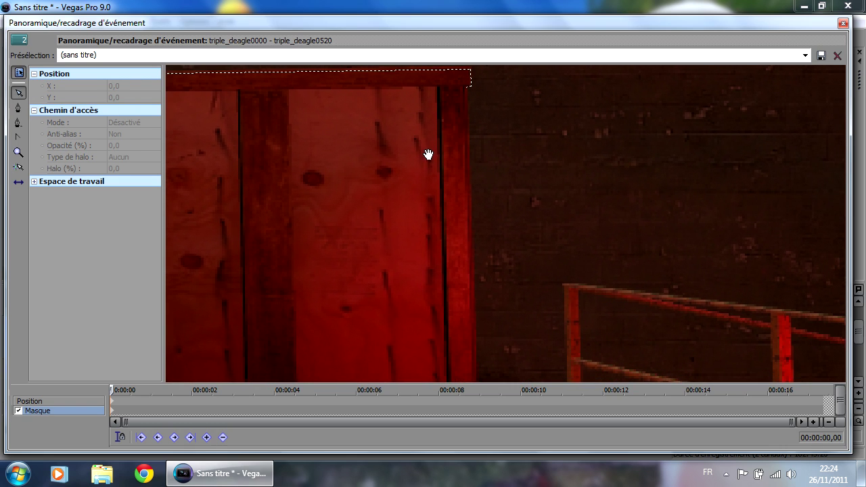
click(19, 92)
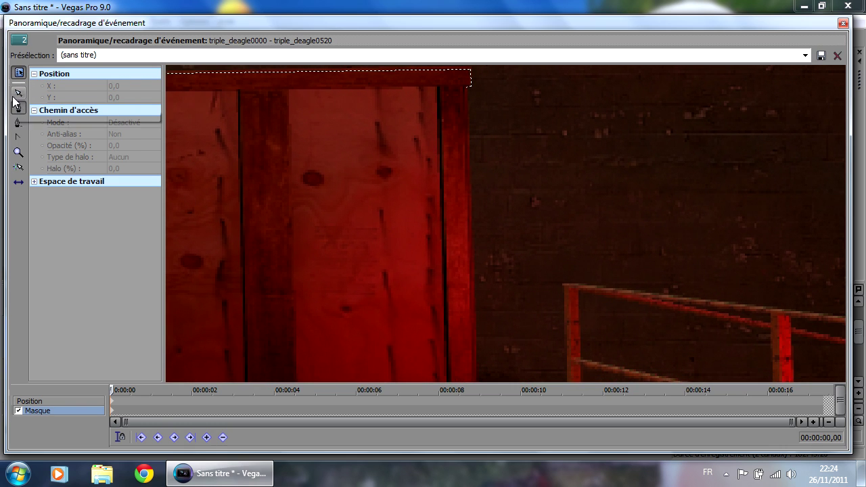
drag(505, 272, 466, 211)
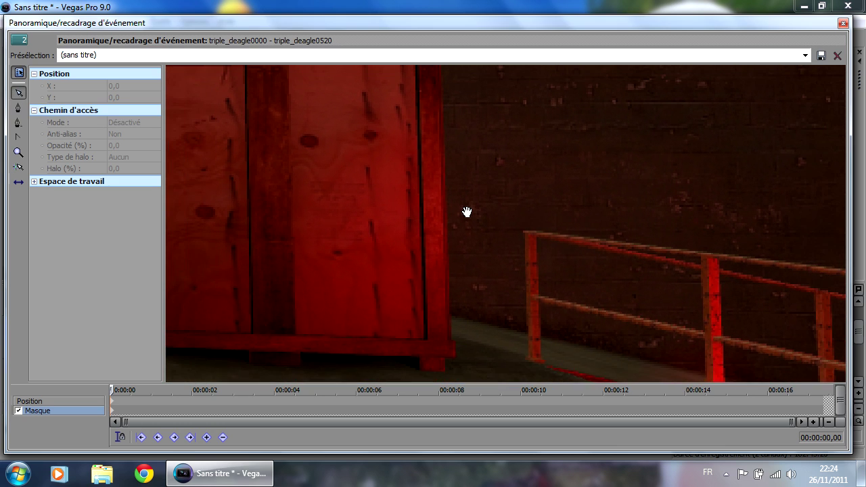
drag(510, 248, 441, 280)
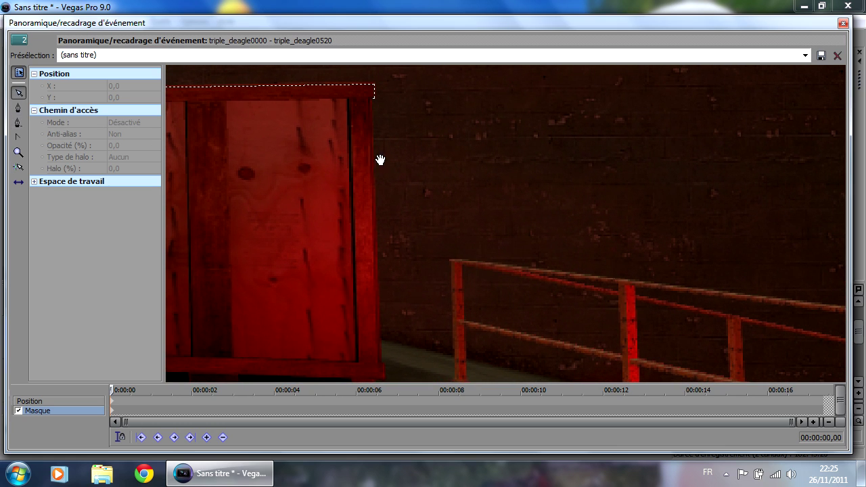
click(371, 100)
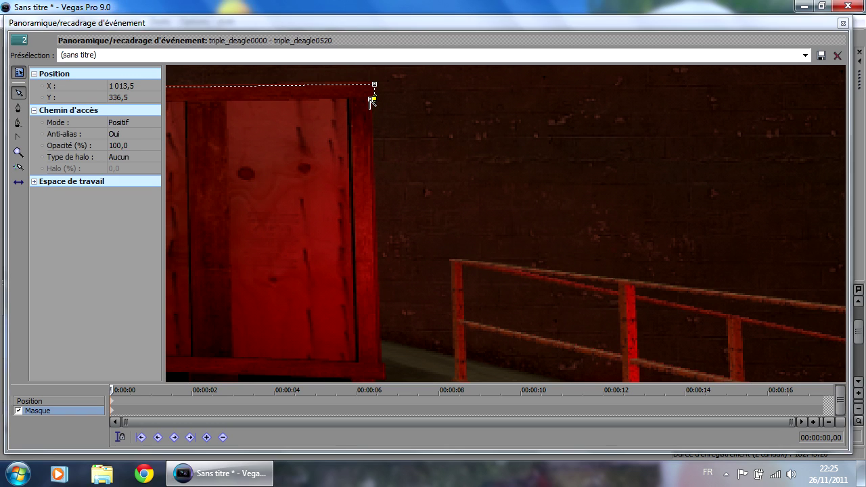
scroll(363, 94, up, 4)
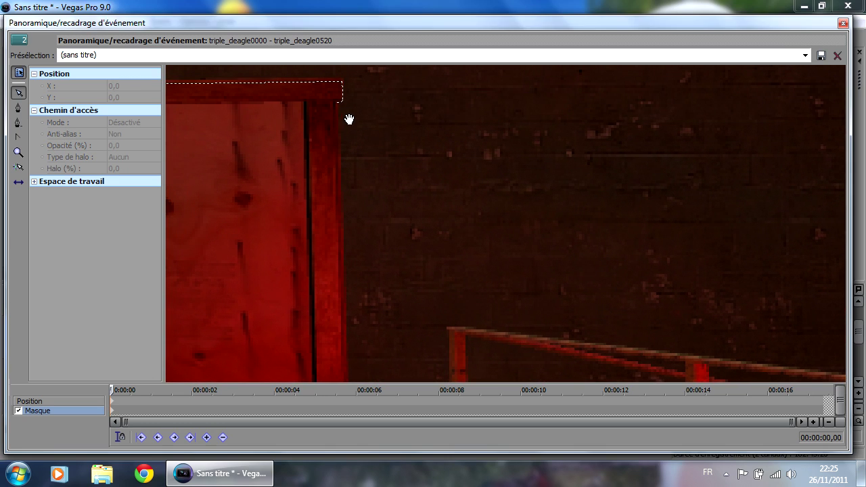
click(340, 101)
scroll(424, 197, down, 1)
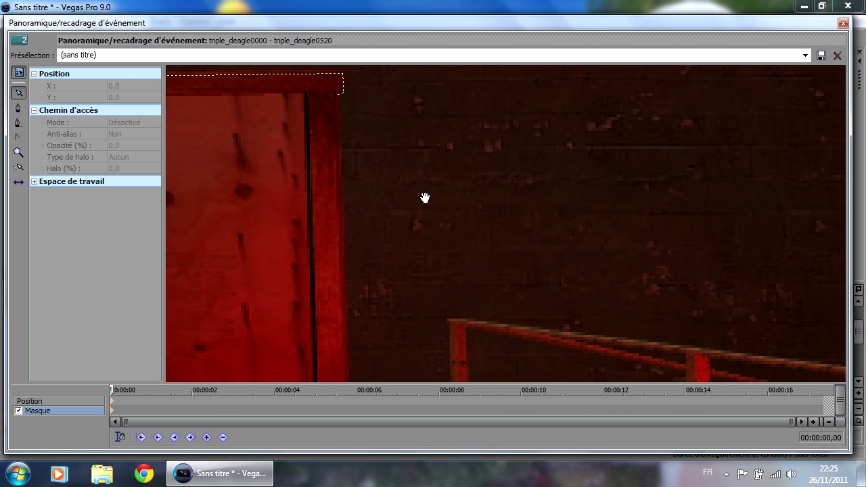
scroll(425, 197, down, 3)
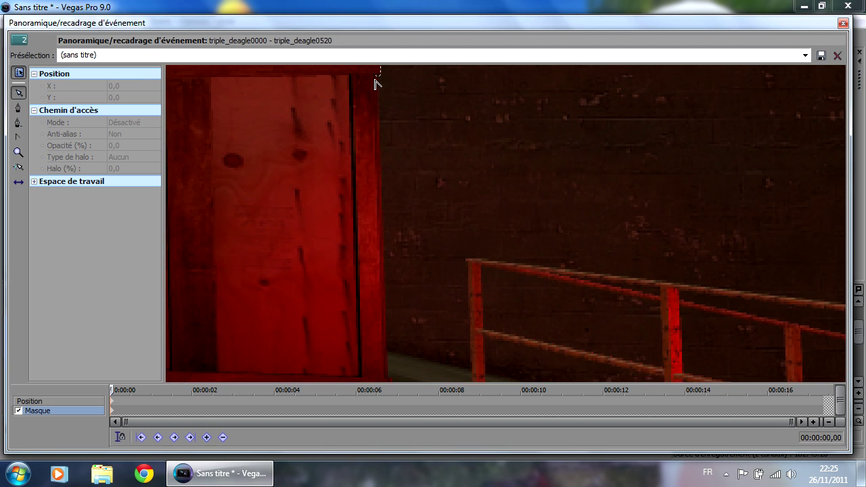
click(375, 77)
click(18, 108)
click(387, 355)
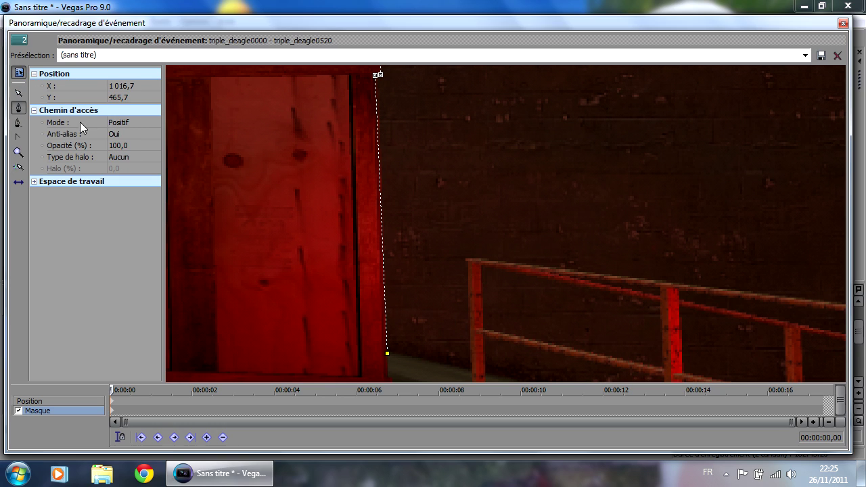
Extend the mask path from the container along the base of the wall behind the railing towards the frame's edge
click(14, 96)
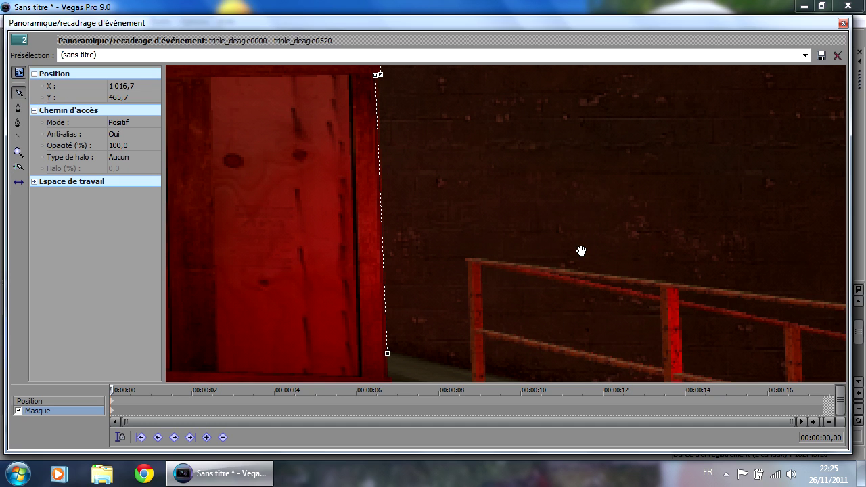
scroll(620, 309, down, 2)
drag(621, 309, 521, 265)
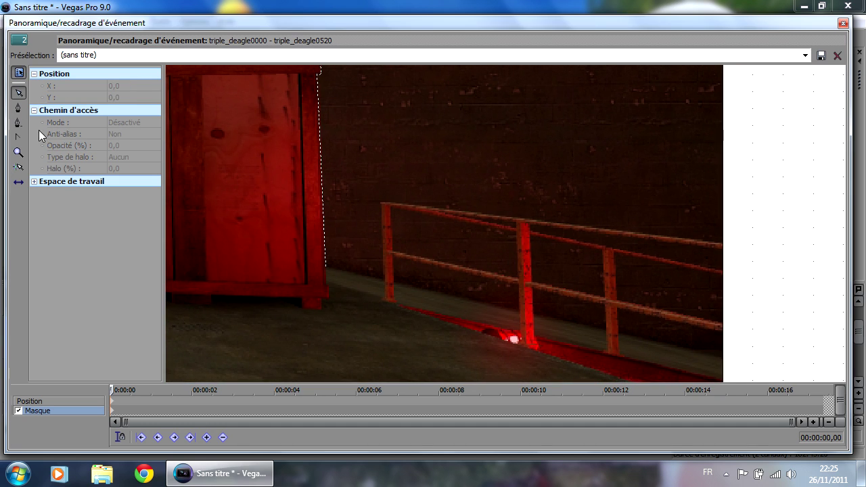
click(19, 109)
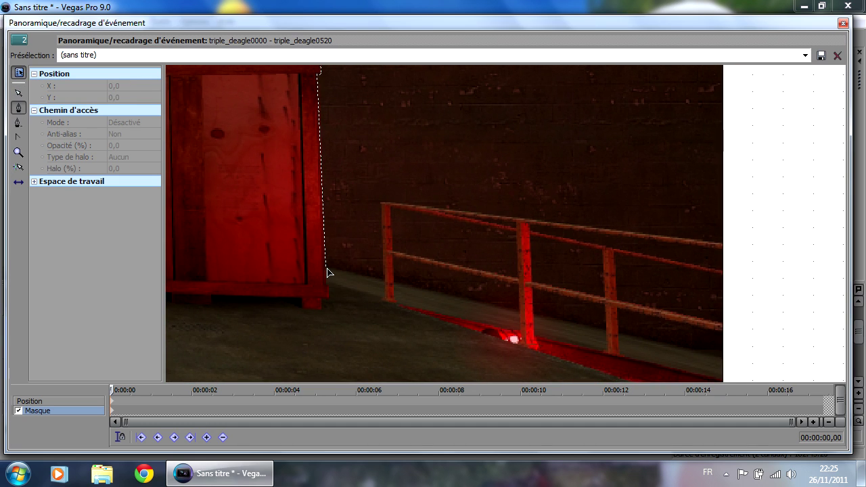
click(327, 269)
click(693, 351)
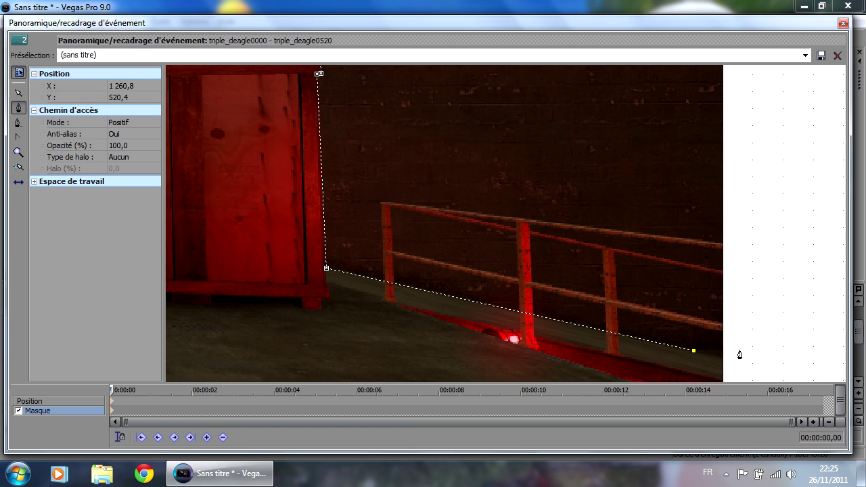
Carry the mask path outside the frame, around above the image, and close it beside the garage door
scroll(740, 347, down, 5)
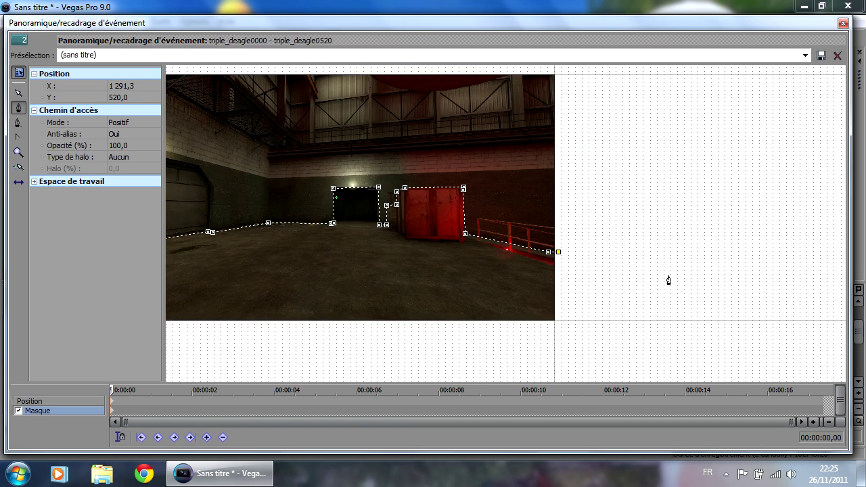
scroll(669, 280, down, 2)
click(557, 94)
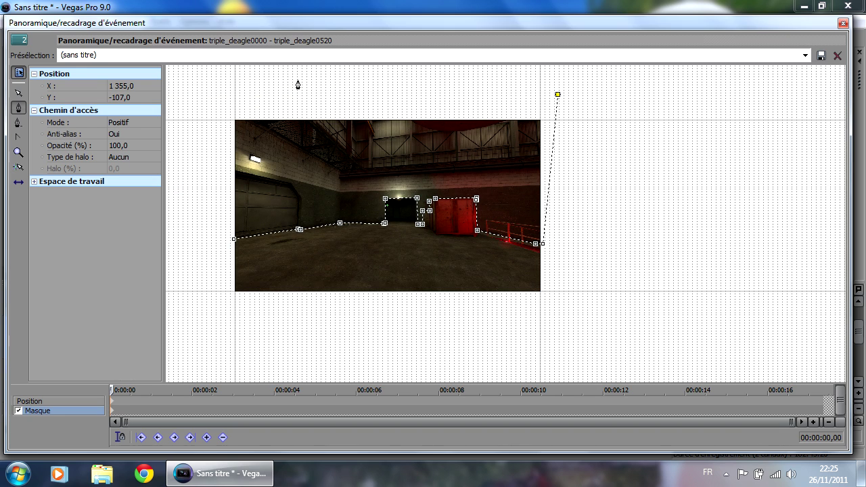
click(210, 88)
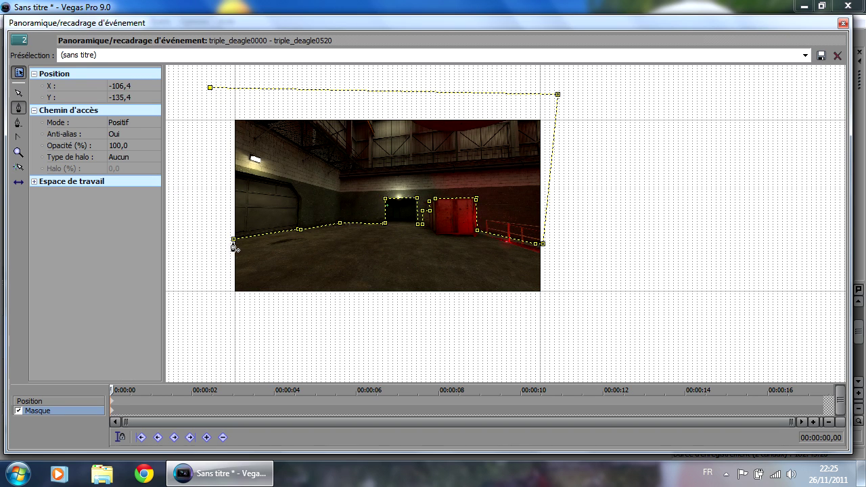
click(225, 241)
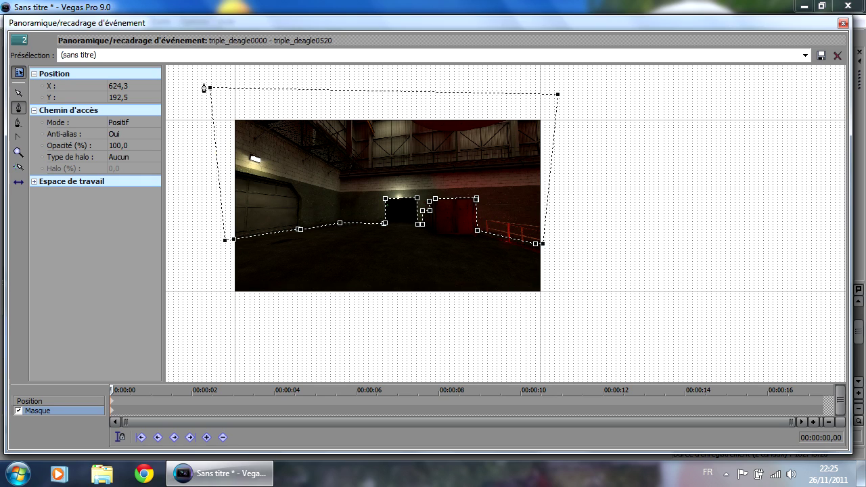
Move the mask's upper outer corner on the garage door side to X -43,8, and set the movement mode to free in X and Y
click(18, 92)
click(211, 88)
drag(210, 87, 226, 102)
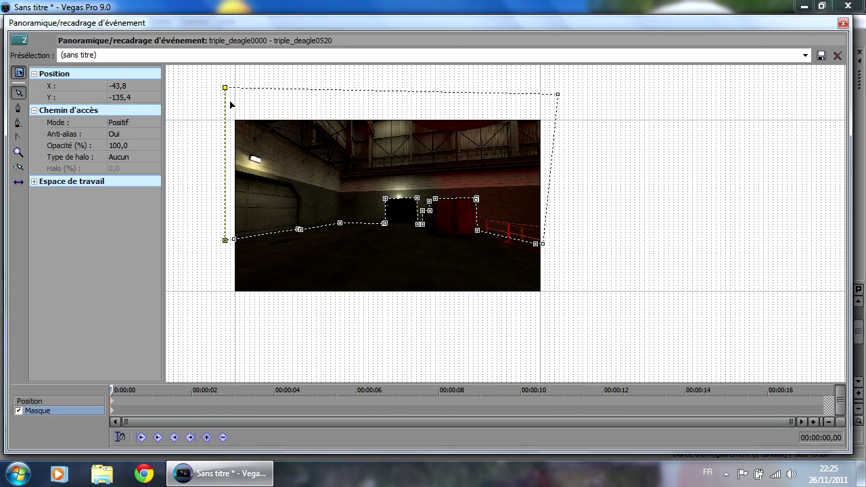
click(19, 183)
click(20, 182)
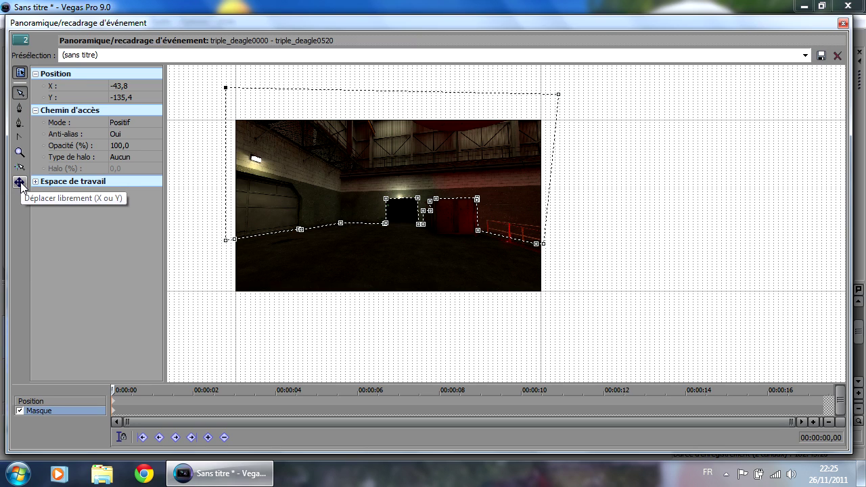
Check the mask points along the garage door's base and adjust the one at the door's edge beside the brick wall
scroll(280, 234, up, 3)
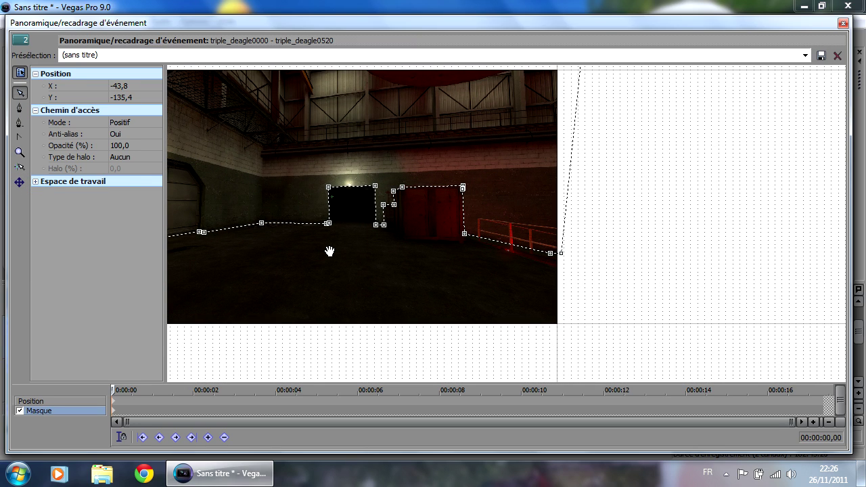
drag(329, 253, 521, 236)
scroll(277, 236, up, 4)
drag(296, 226, 464, 249)
scroll(321, 290, up, 3)
scroll(379, 277, down, 2)
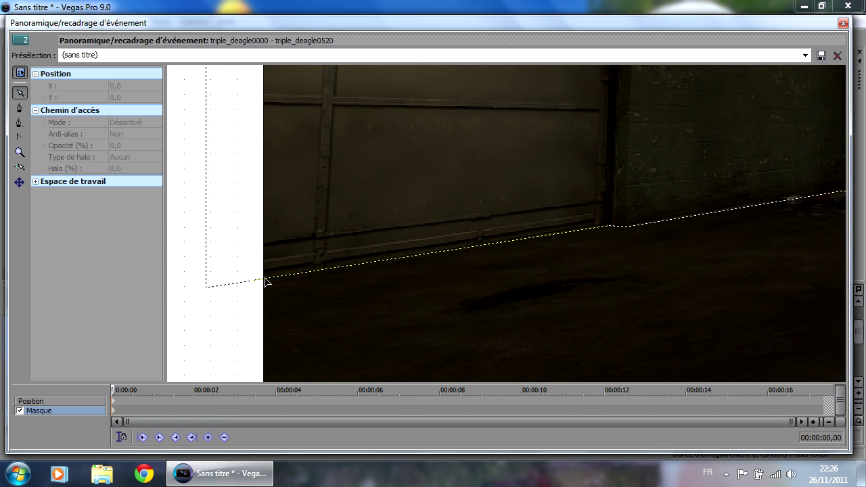
click(207, 291)
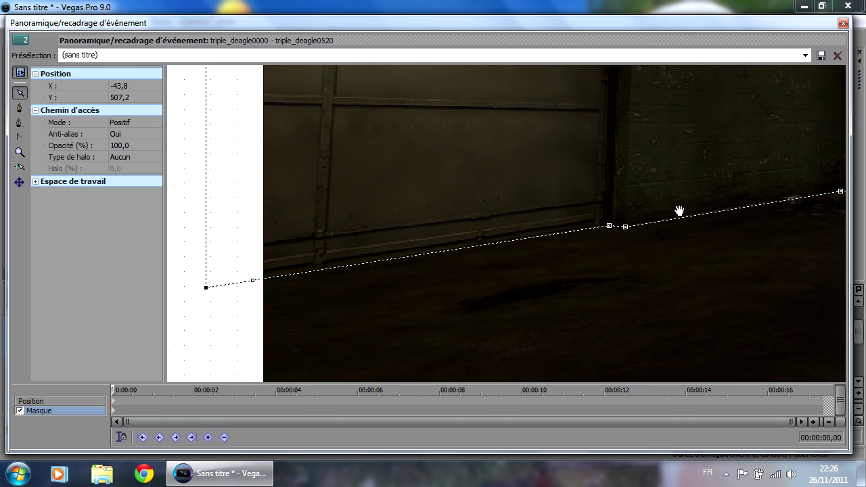
scroll(697, 260, up, 2)
drag(697, 260, 408, 304)
click(371, 269)
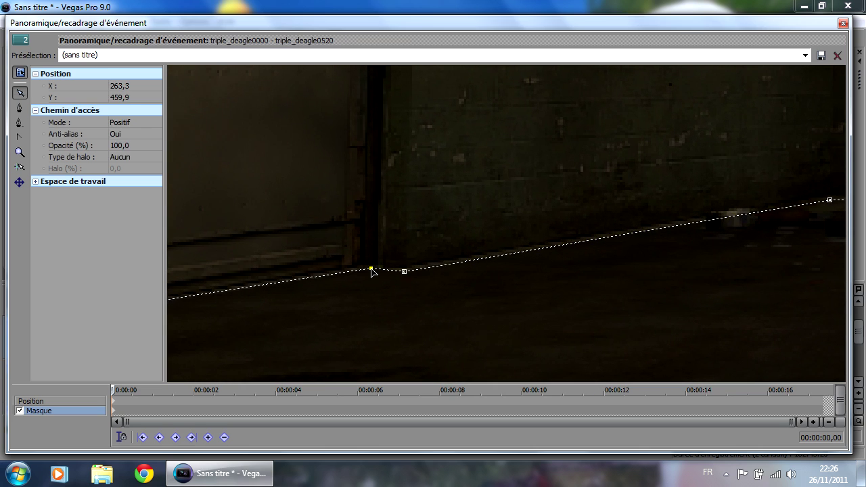
drag(371, 269, 408, 269)
Adjust the mask points at the corner of the brick walls and at the foot of the dark doorway
drag(671, 278, 377, 280)
click(375, 289)
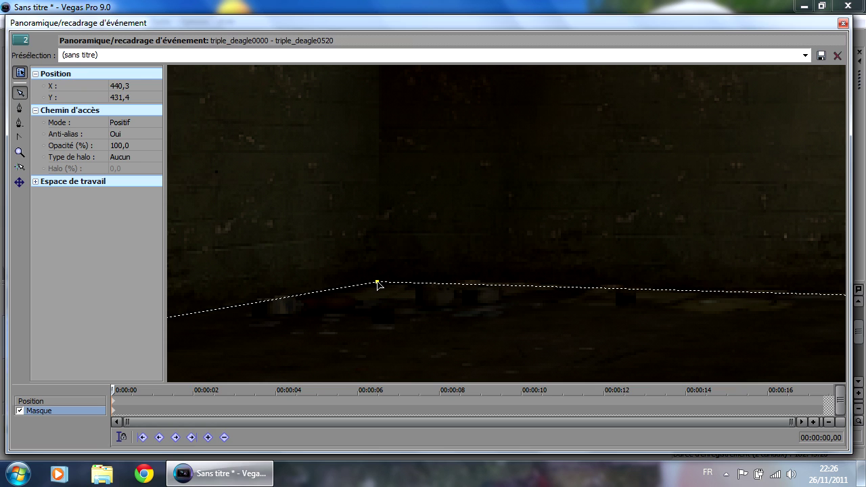
drag(719, 318, 345, 309)
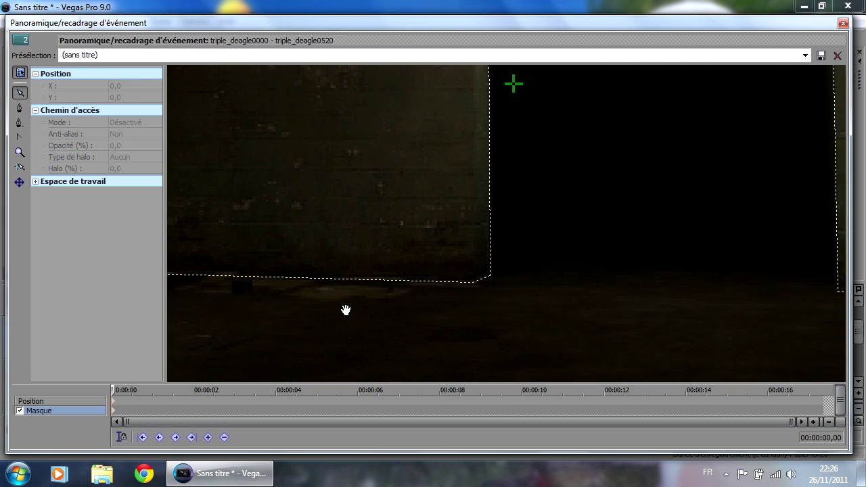
click(471, 284)
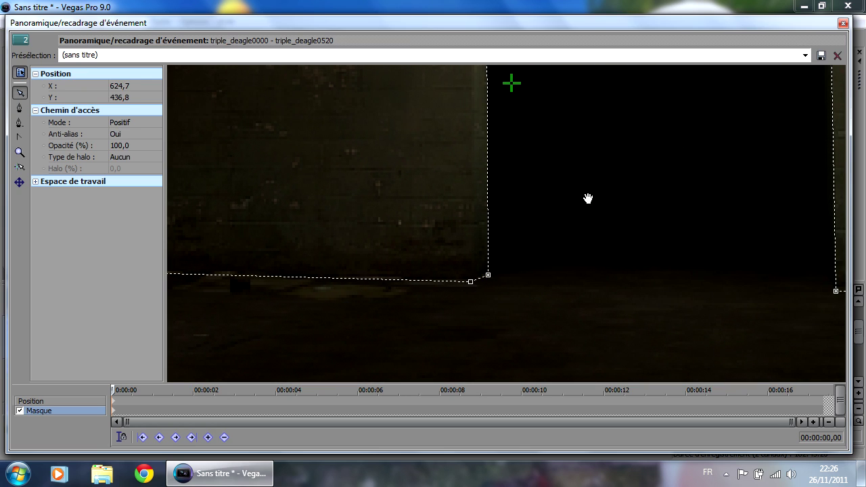
Fine-tune the mask point at the dark doorway's upper corner and check the path around the doorway to the crates
drag(589, 197, 513, 261)
click(397, 179)
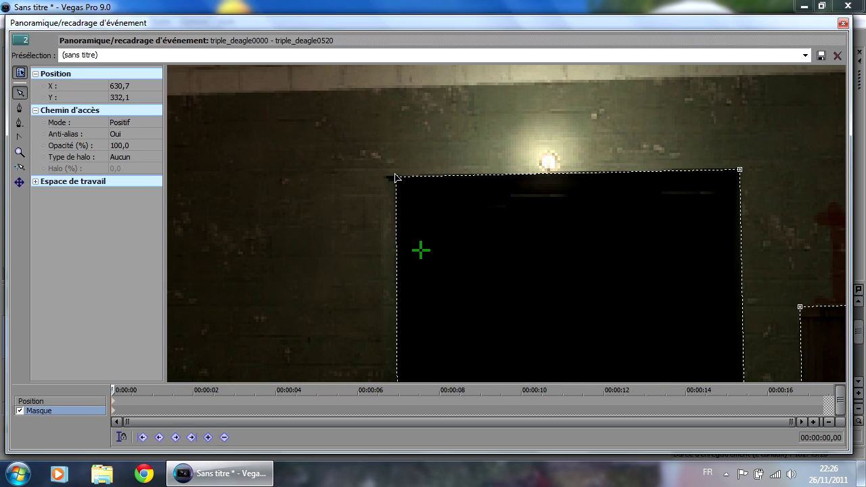
drag(395, 176, 395, 178)
drag(715, 202, 546, 199)
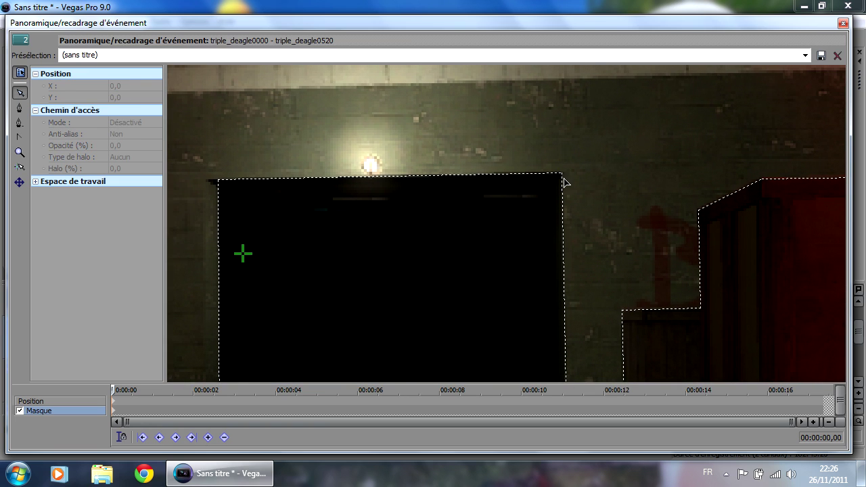
scroll(620, 182, down, 5)
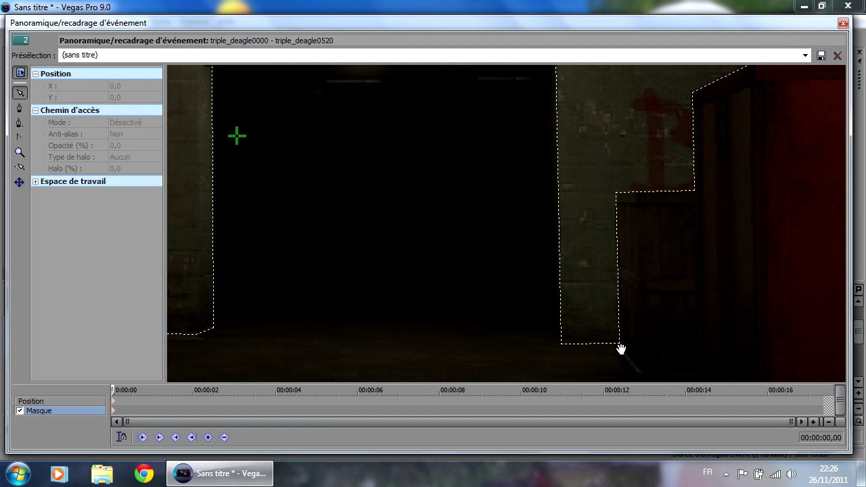
scroll(605, 319, up, 6)
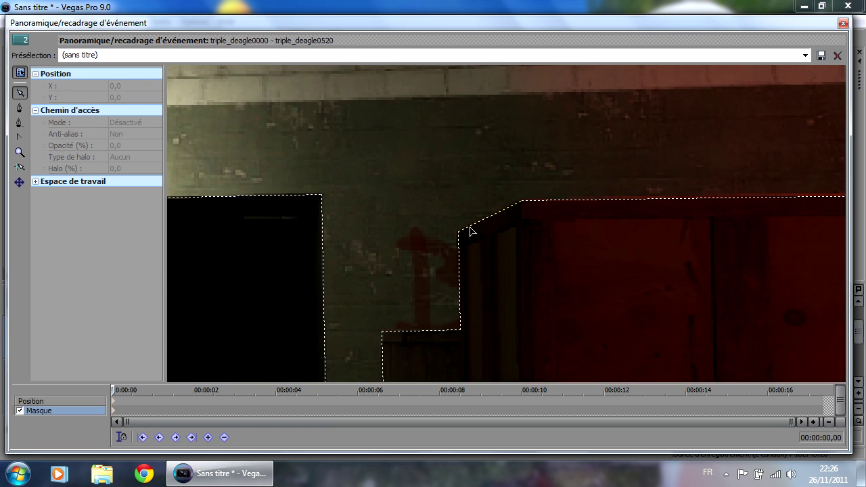
Fit the mask points along the red container's top edge to its upper rim
click(458, 232)
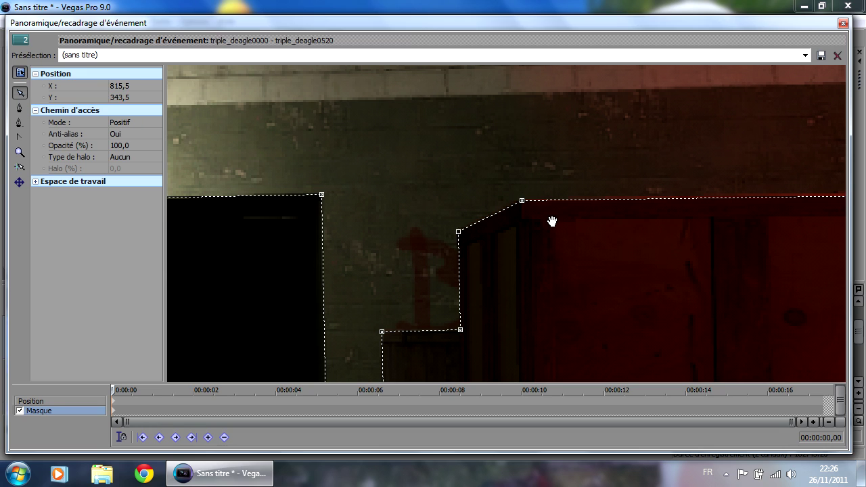
scroll(634, 232, right, 6)
click(686, 217)
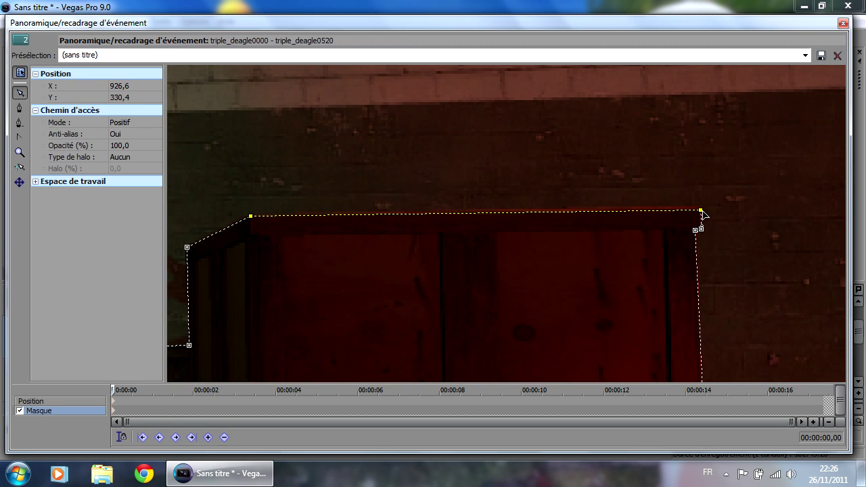
drag(701, 215, 701, 210)
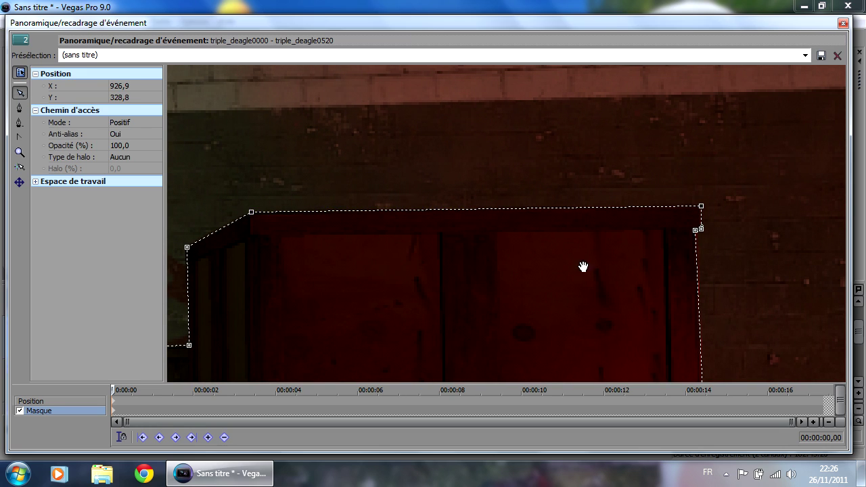
click(256, 218)
click(251, 212)
drag(251, 212, 251, 215)
drag(591, 251, 538, 235)
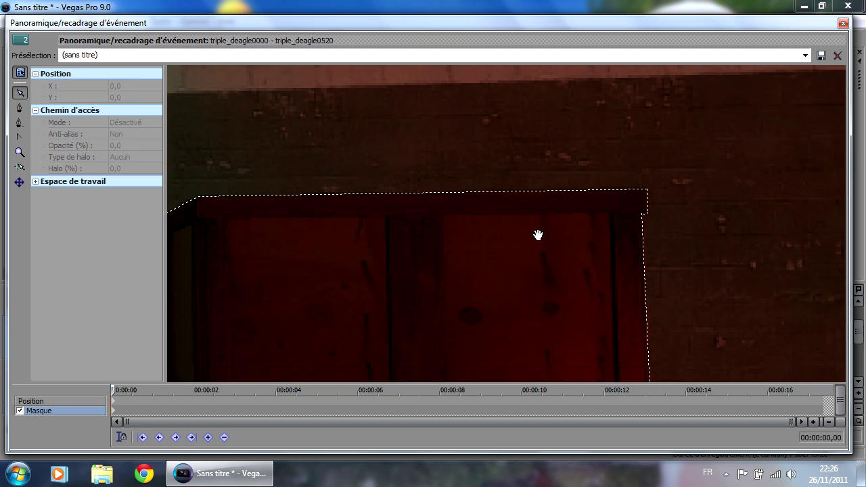
Adjust the two mask points under the container's rim on the railing side, placing the inner one at X 1 012,9 and Y 337,1
click(613, 201)
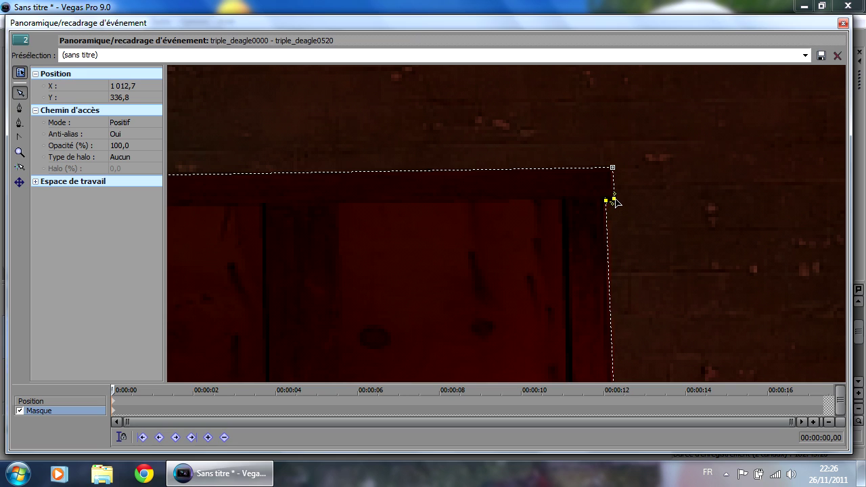
click(606, 201)
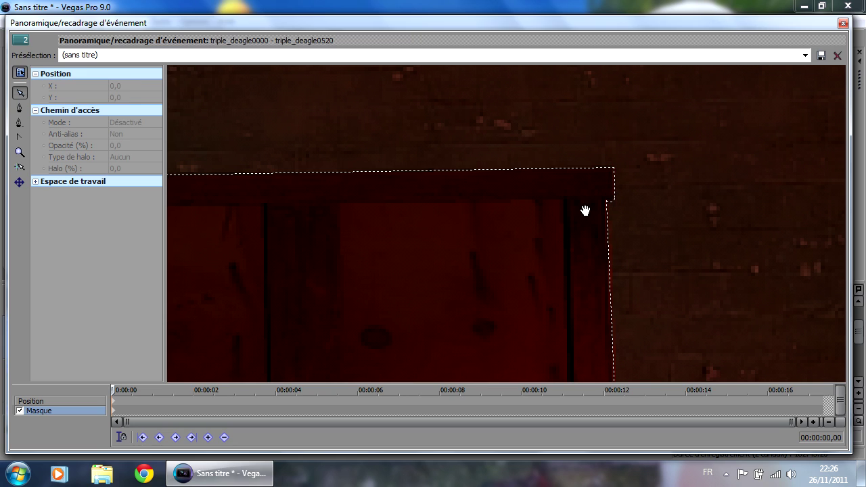
click(611, 204)
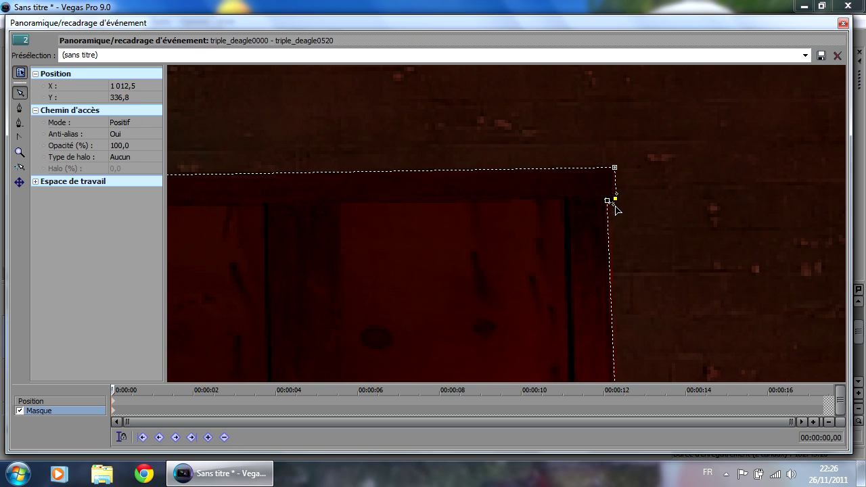
click(620, 214)
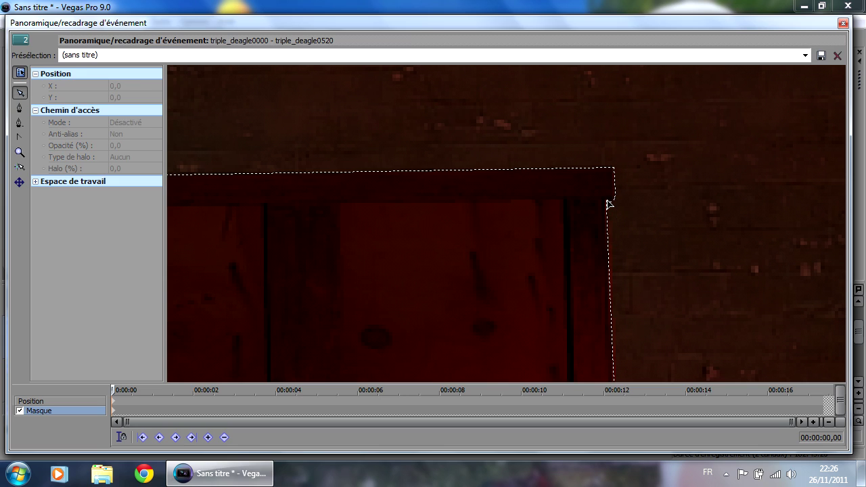
click(608, 203)
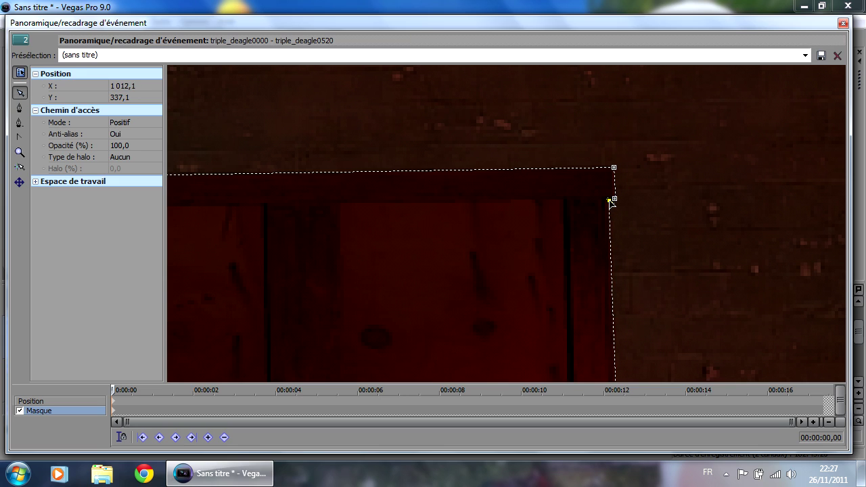
drag(615, 200, 613, 200)
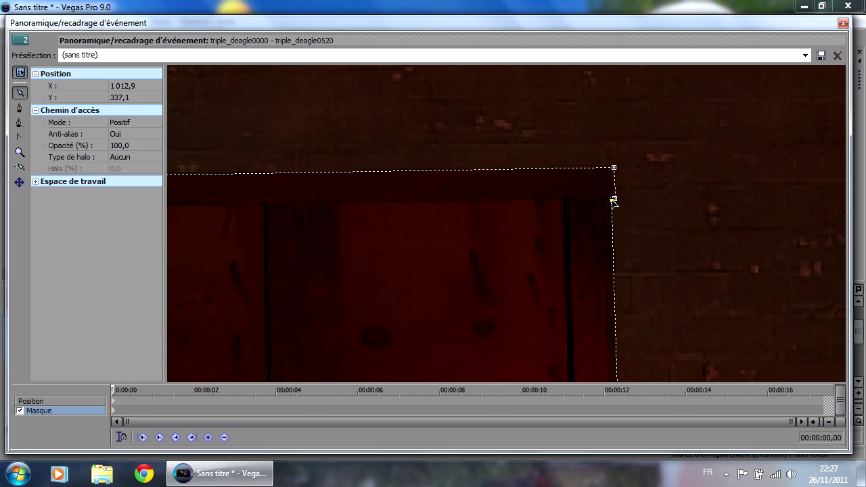
click(650, 264)
Move the mask point at the container's base beside the railing to X 1 016,3 and Y 464,8
scroll(696, 295, down, 5)
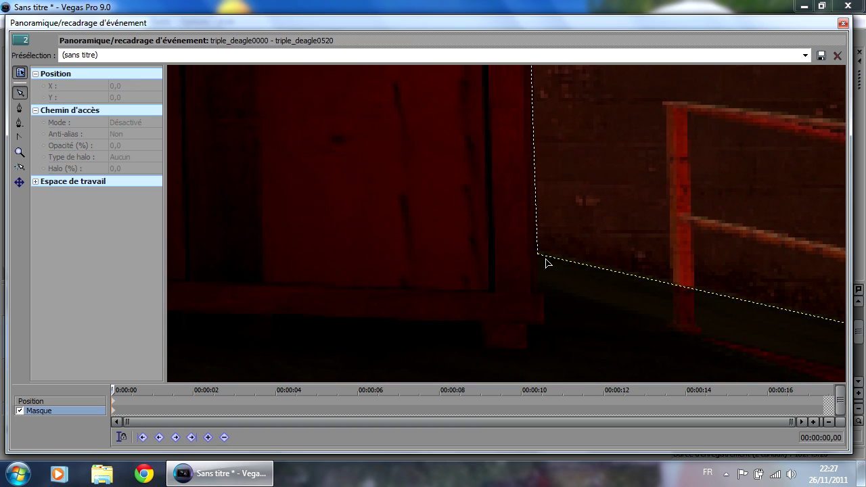
drag(540, 257, 536, 254)
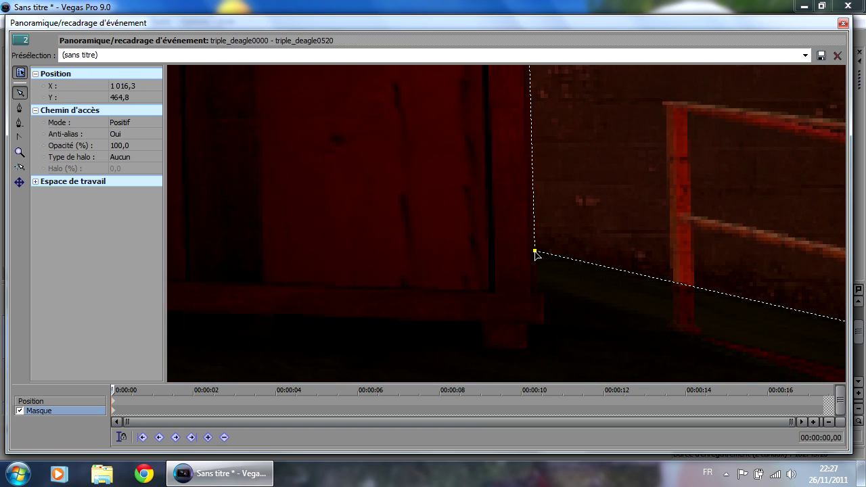
click(744, 263)
Inspect the rest of the mask path along the railing and around the frame, and shrink the pan/crop window to uncover the preview
scroll(751, 267, up, 5)
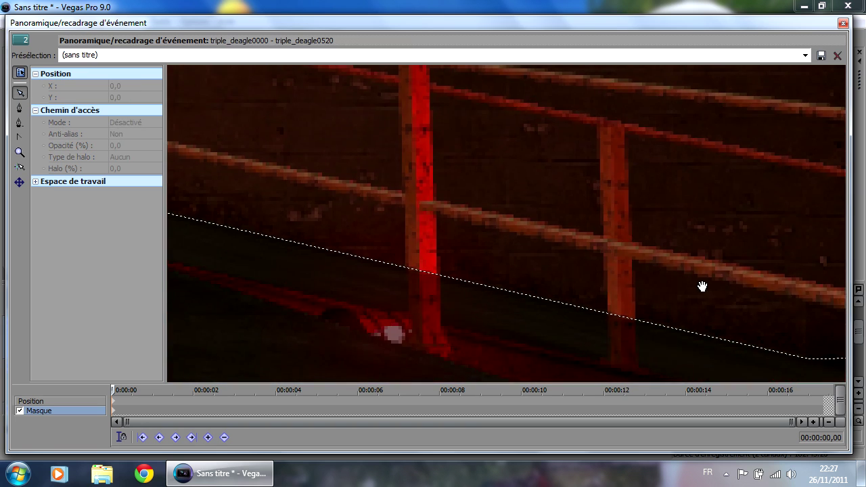
scroll(518, 293, down, 8)
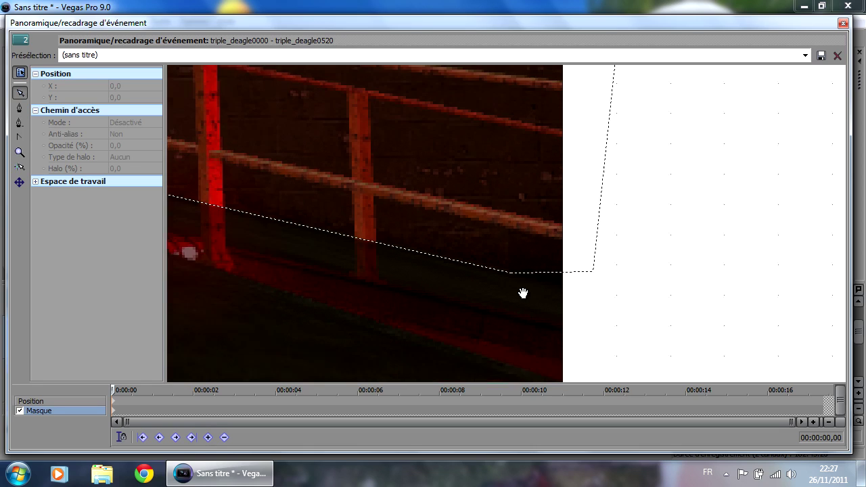
scroll(413, 230, down, 3)
drag(413, 230, 535, 286)
scroll(463, 215, down, 2)
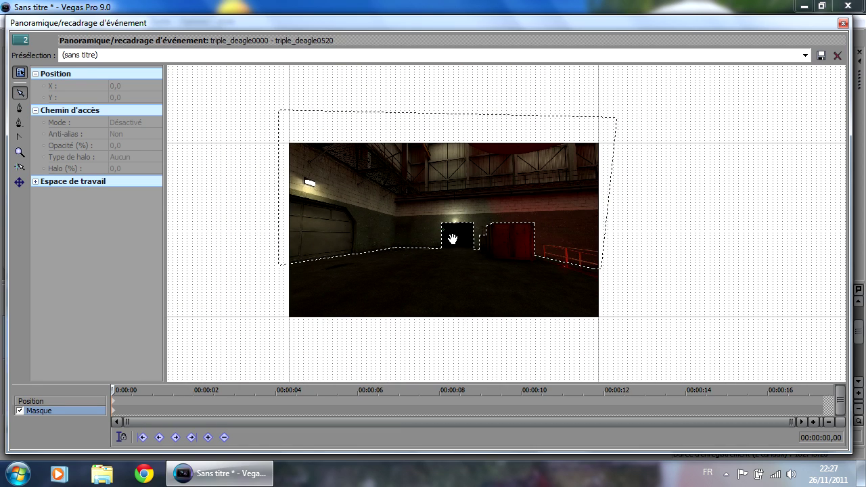
scroll(452, 239, up, 1)
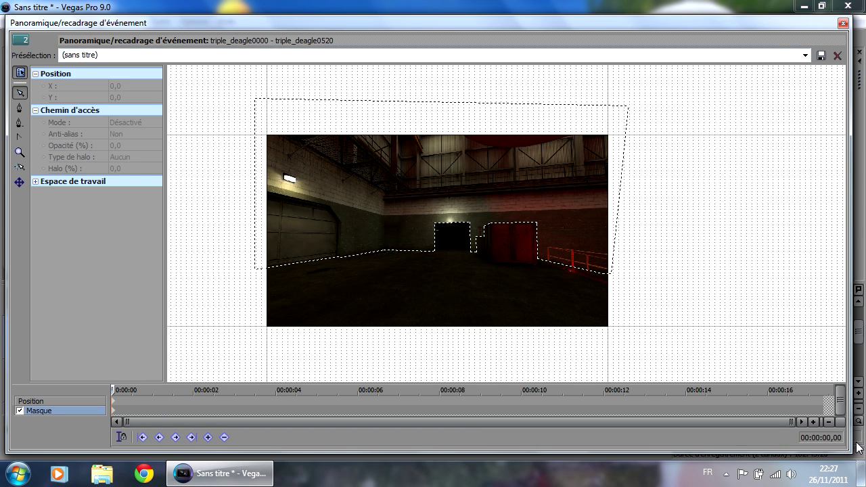
drag(848, 450, 464, 342)
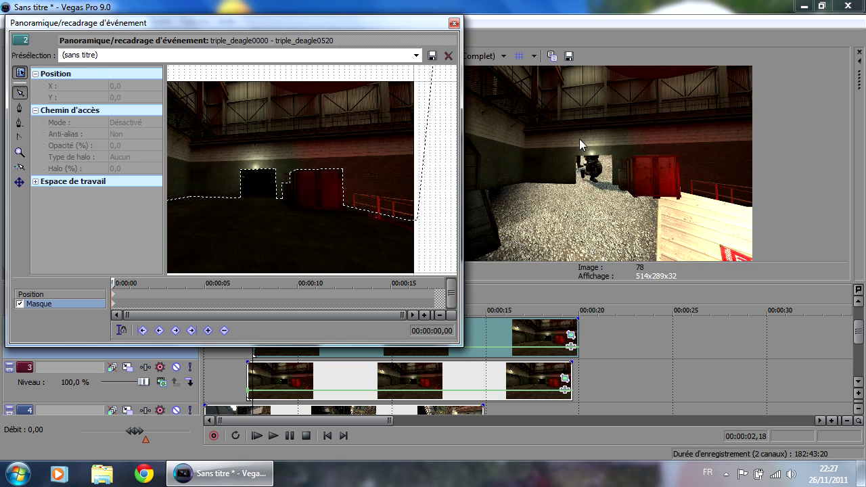
Restrict the event's position to vertical movement and shift its frame down to Centre Y 918,2 at the first keyframe
click(30, 295)
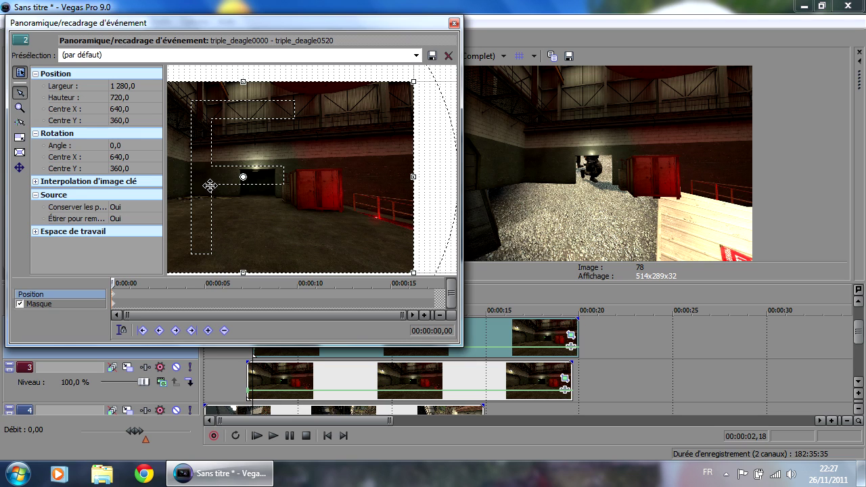
click(19, 167)
drag(331, 179, 328, 209)
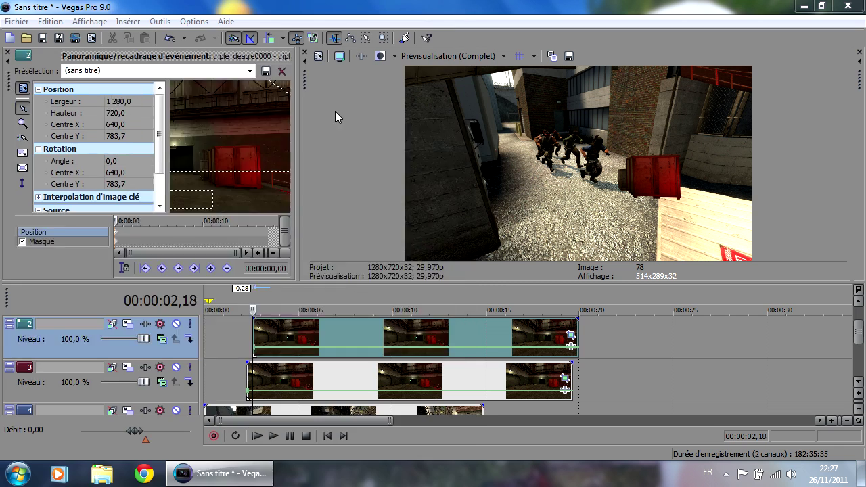
drag(335, 111, 380, 184)
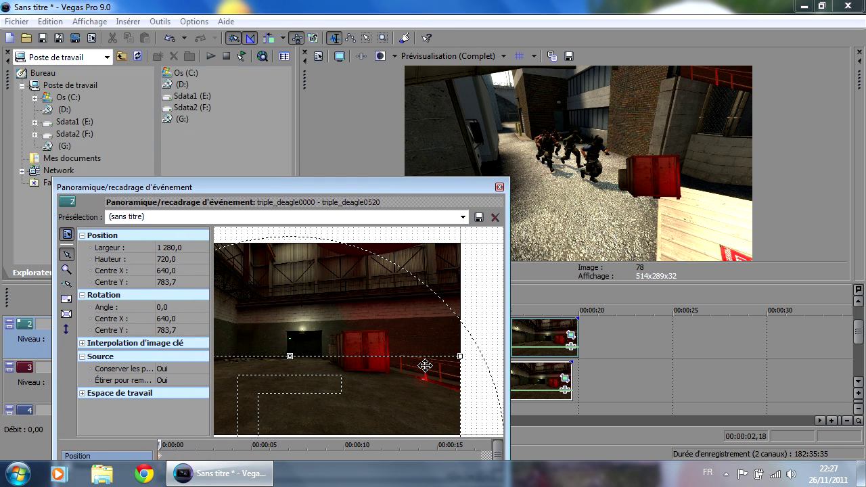
drag(412, 381, 412, 417)
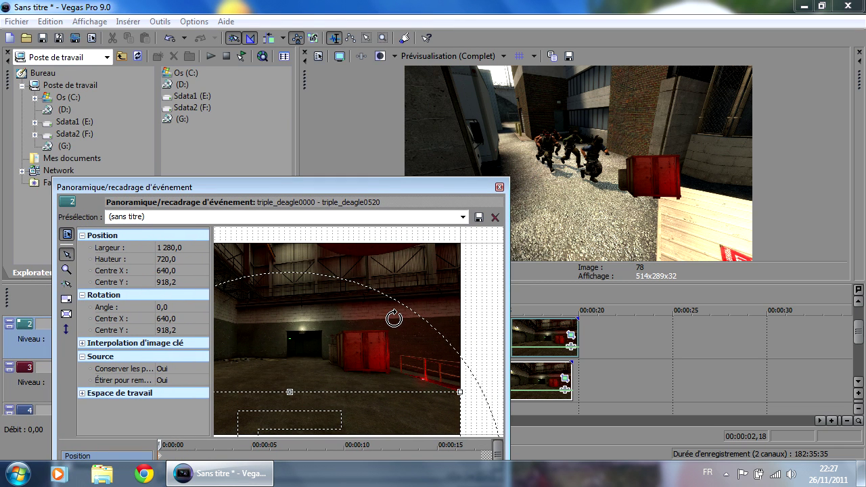
Add a position keyframe at 00:00:00,10 that restores the event's default framing
drag(386, 188, 324, 18)
scroll(128, 294, up, 4)
scroll(135, 287, up, 8)
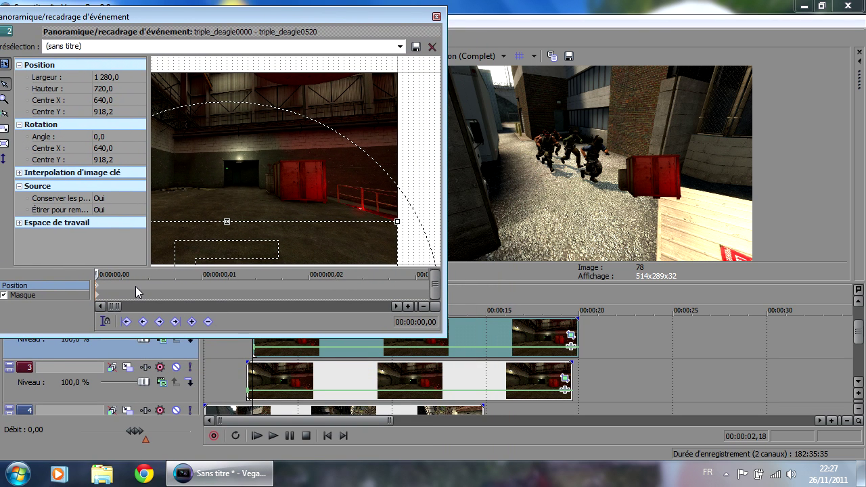
scroll(145, 290, up, 2)
scroll(144, 290, down, 2)
scroll(145, 291, down, 1)
click(175, 286)
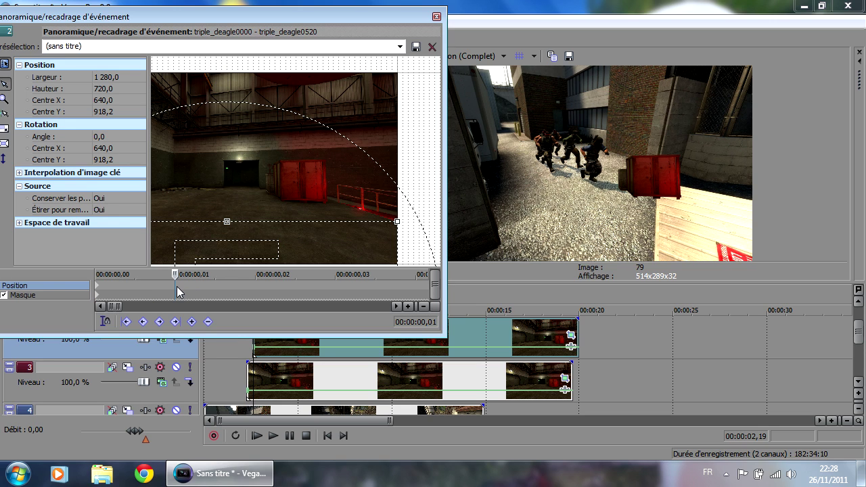
scroll(177, 286, down, 3)
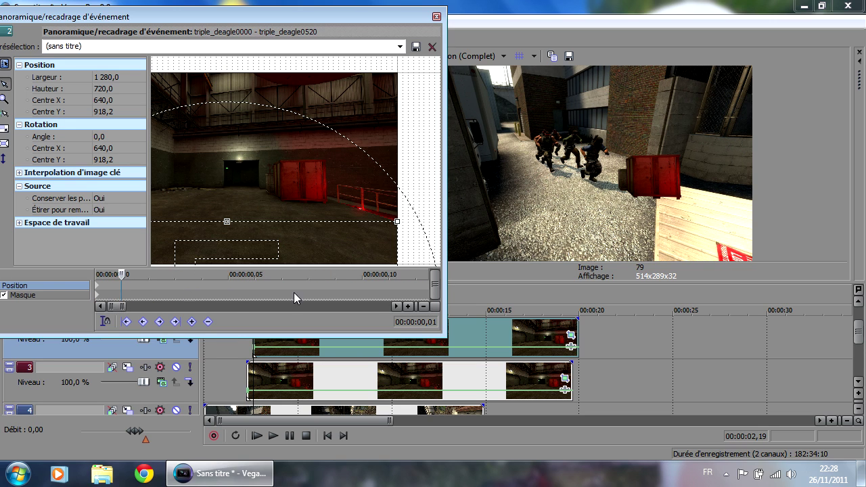
click(389, 286)
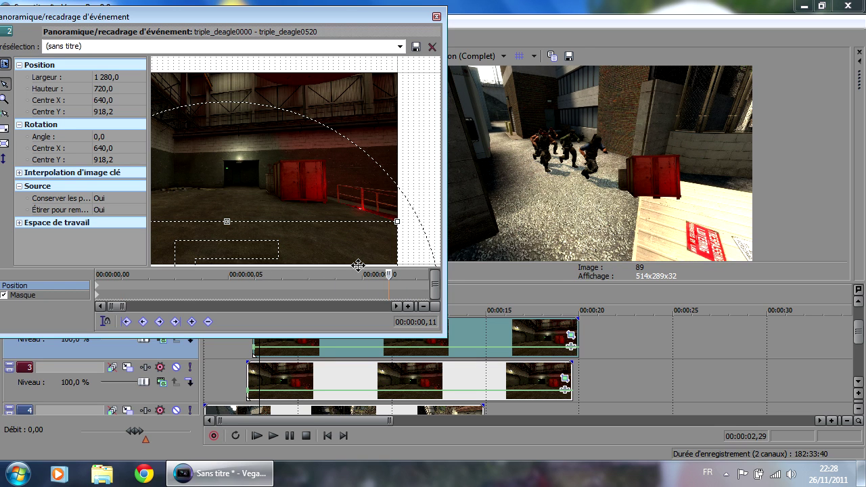
drag(388, 274, 362, 274)
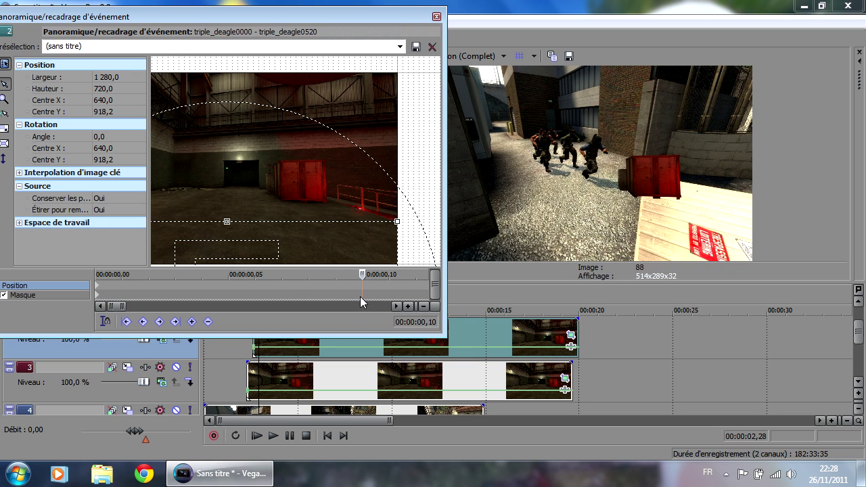
right_click(306, 237)
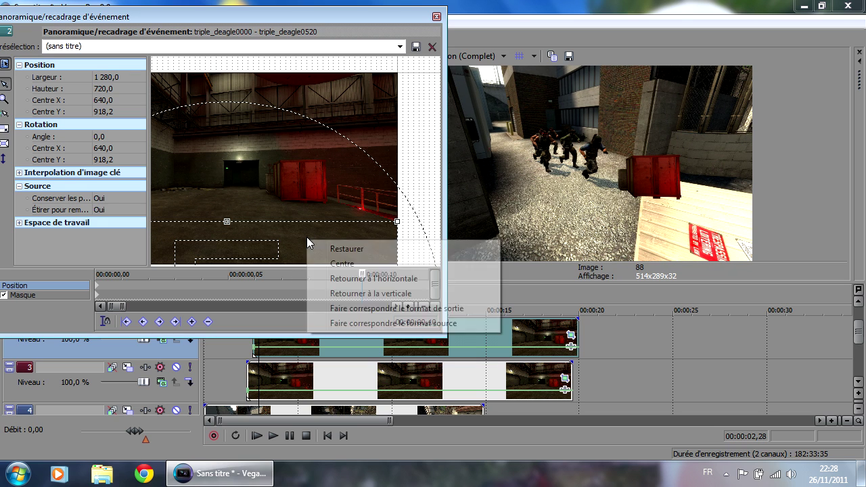
click(342, 251)
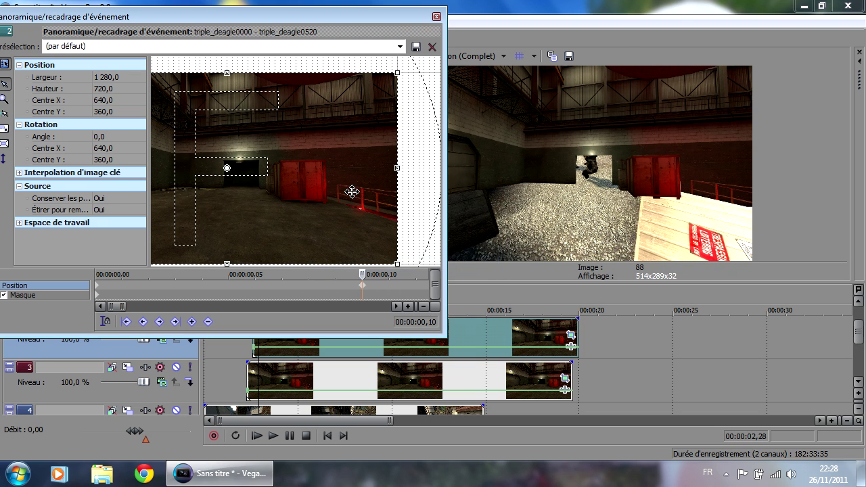
Switch to the event's mask, compare the composite at the first keyframe and at 00:00:00,10, and enlarge the video preview
mouse_move(362, 274)
mouse_down()
mouse_move(91, 280)
mouse_move(363, 289)
mouse_up()
mouse_move(353, 274)
mouse_down()
mouse_move(110, 279)
mouse_move(377, 273)
mouse_move(360, 273)
mouse_up()
click(21, 296)
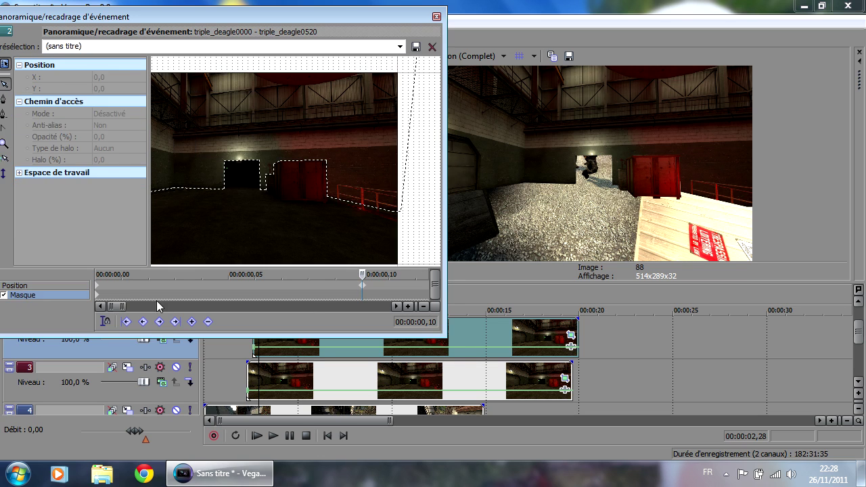
click(361, 294)
click(97, 296)
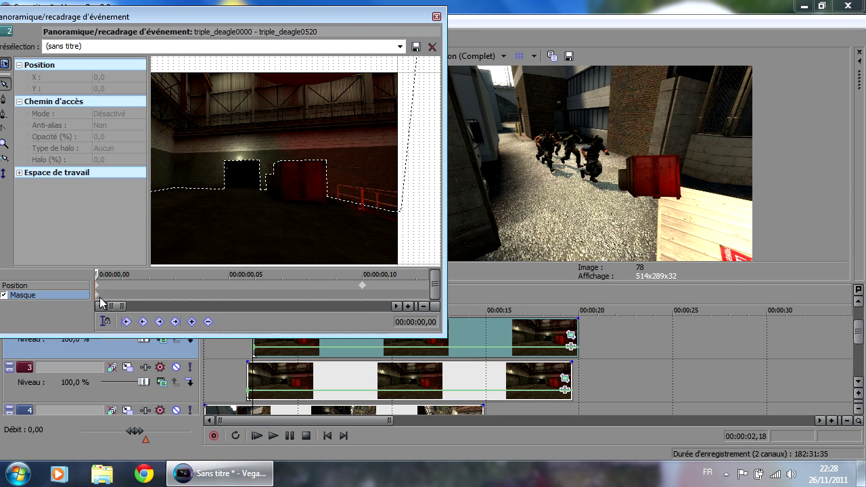
drag(97, 275, 362, 274)
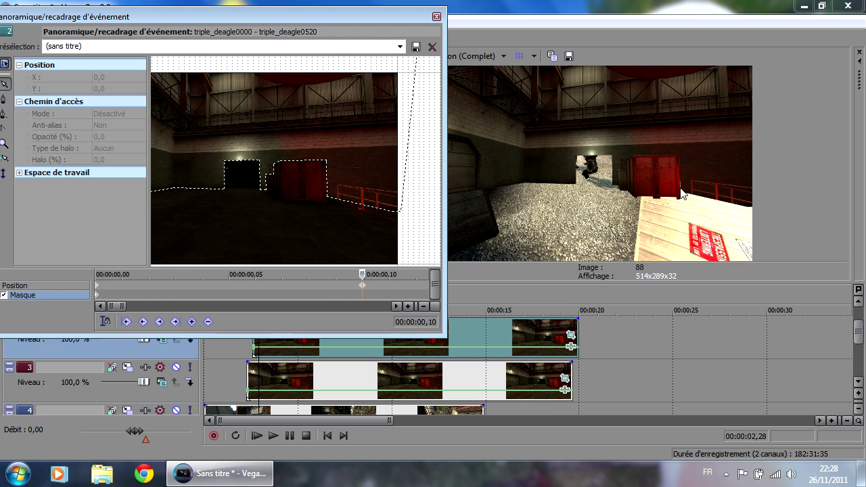
drag(673, 290, 674, 350)
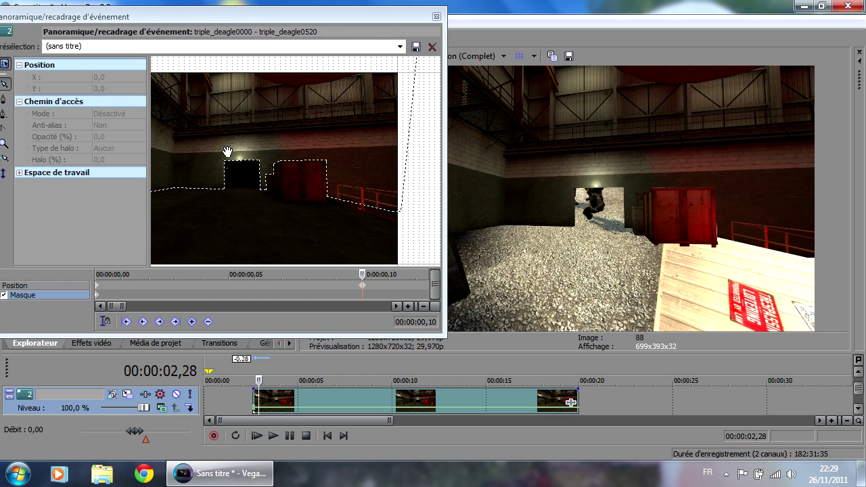
Allow free movement in both directions and nudge the mask point at the container's base beside the railing closer to the container
scroll(230, 154, up, 5)
drag(235, 154, 216, 108)
scroll(350, 253, up, 4)
drag(375, 219, 314, 150)
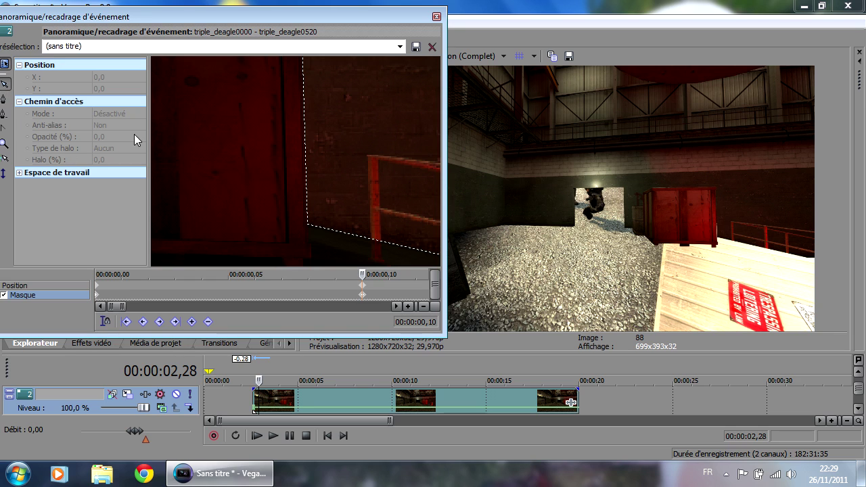
click(308, 226)
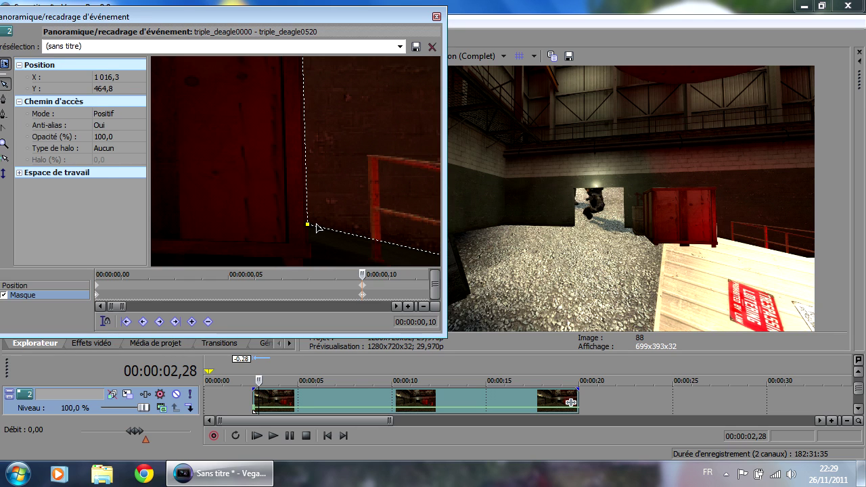
click(3, 173)
drag(110, 15, 119, 15)
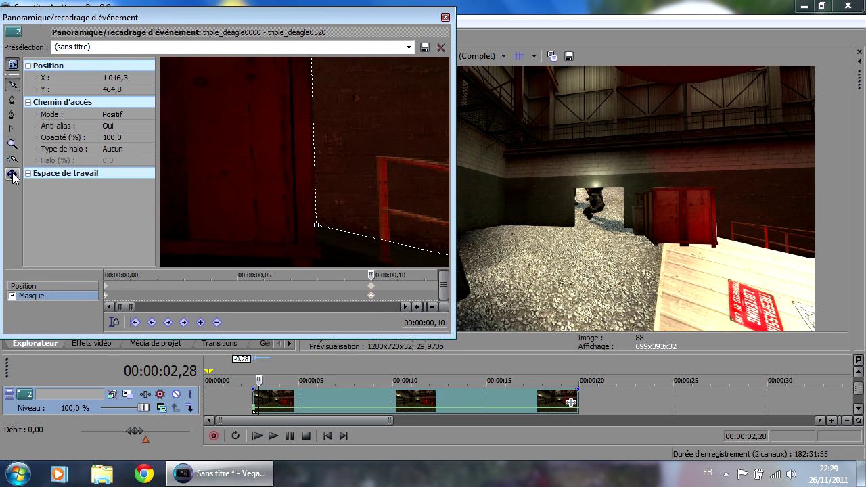
click(316, 225)
drag(317, 224, 313, 227)
Move the mask point at the bevelled upper corner of the red container to X 927,0 and Y 330,3
drag(289, 147, 329, 185)
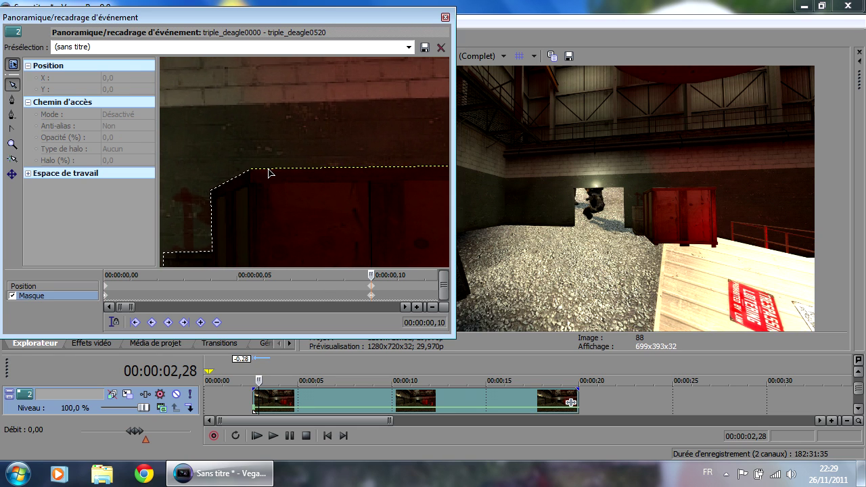
click(251, 169)
drag(250, 173, 251, 175)
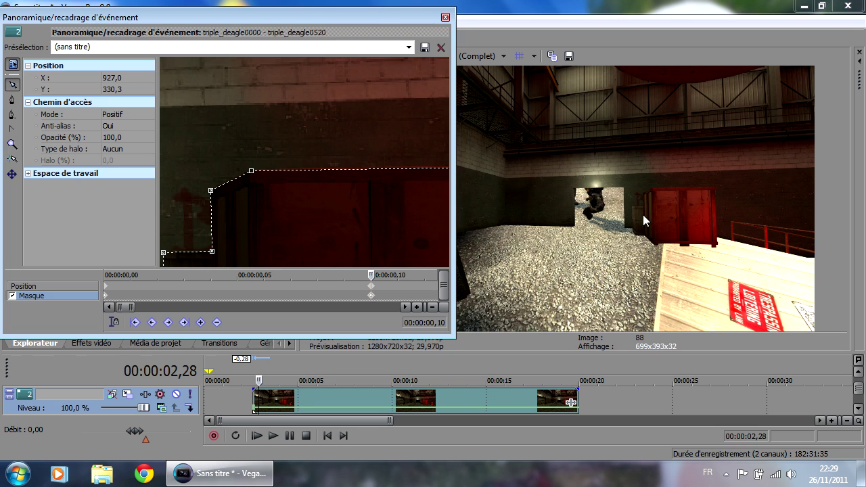
scroll(290, 165, down, 3)
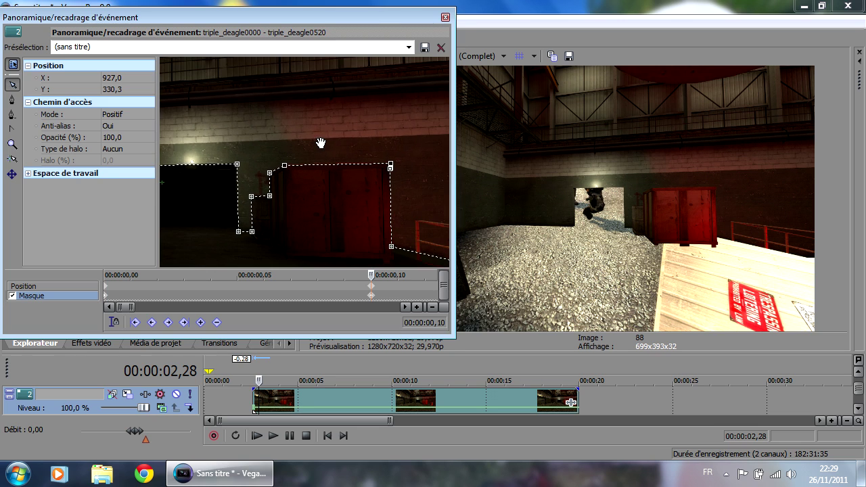
scroll(349, 159, down, 4)
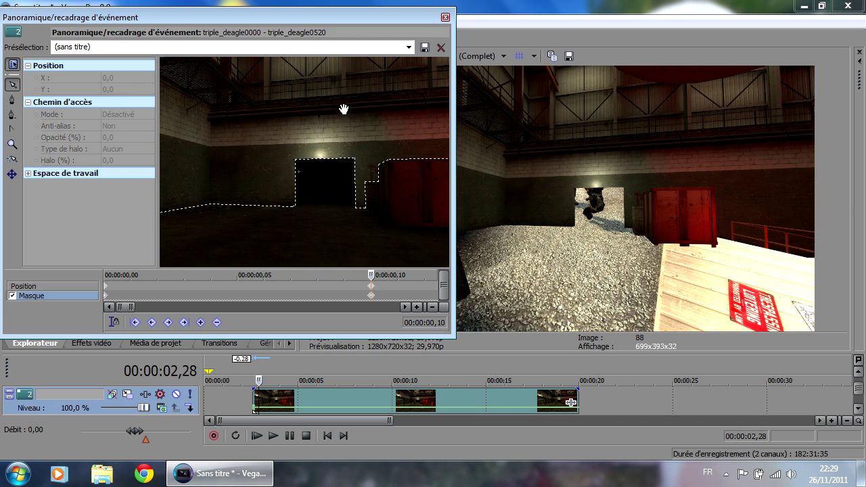
scroll(336, 108, down, 4)
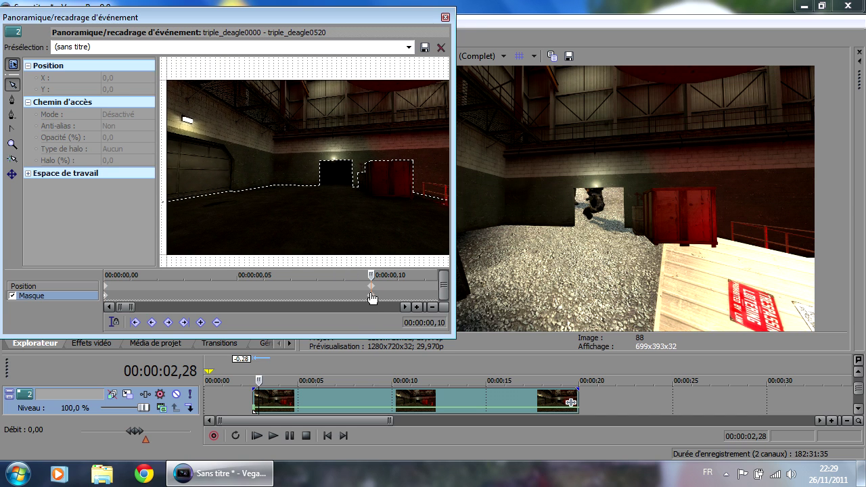
Copy the mask keyframe at 00:00:00,10 and paste it onto the mask's first keyframe
scroll(369, 300, up, 4)
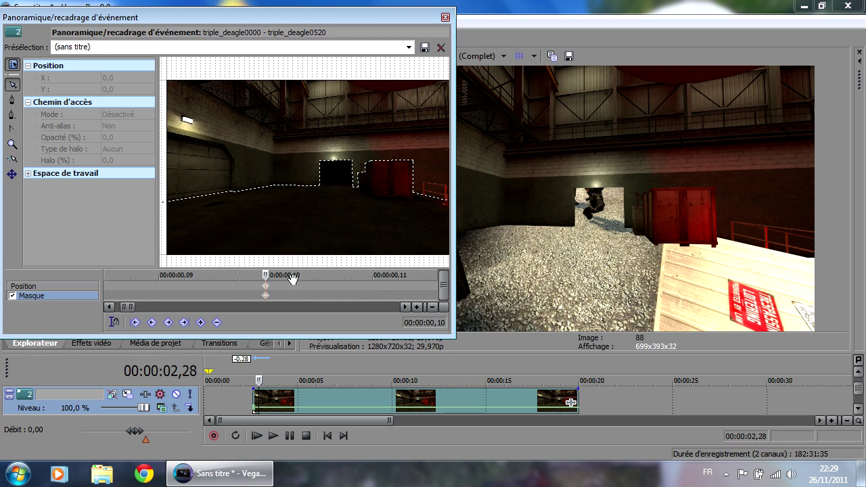
scroll(295, 284, down, 4)
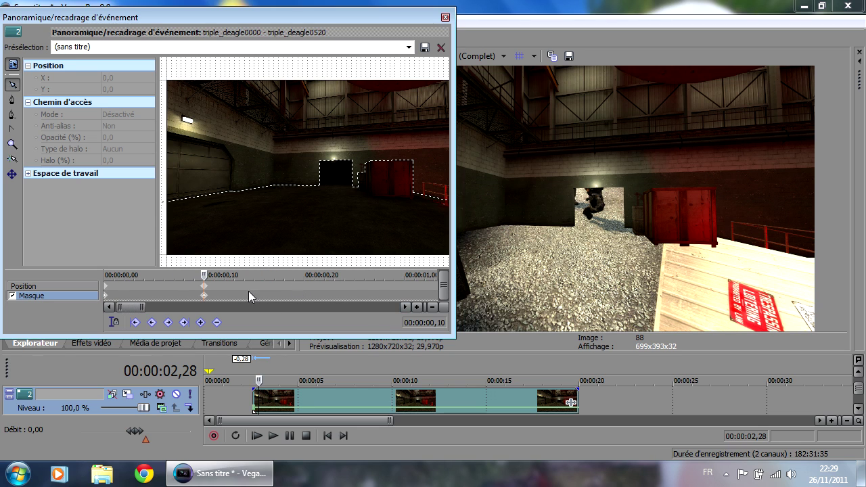
right_click(205, 297)
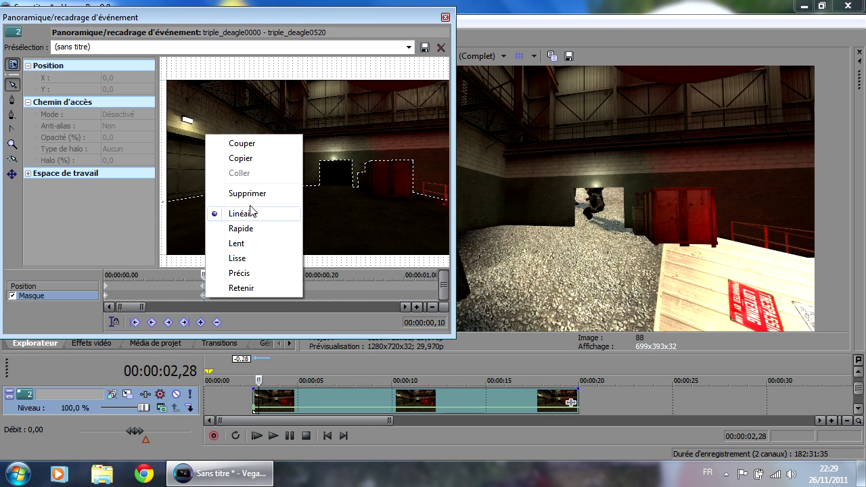
click(241, 161)
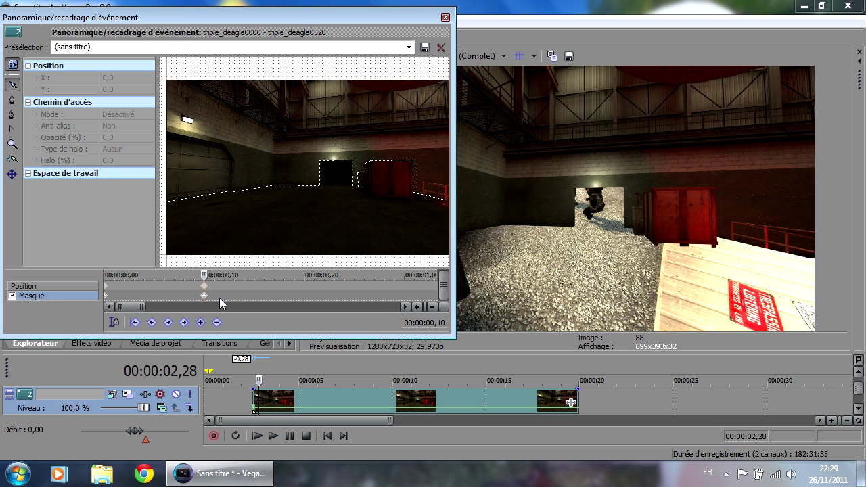
click(105, 298)
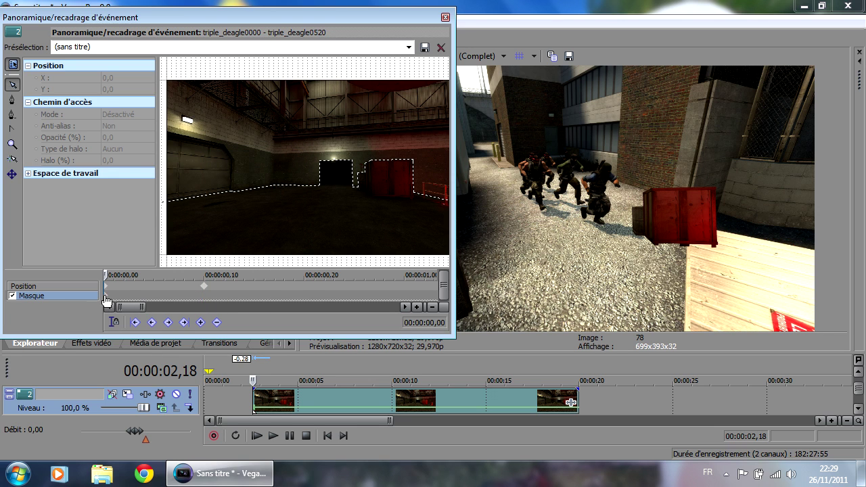
right_click(107, 299)
click(177, 173)
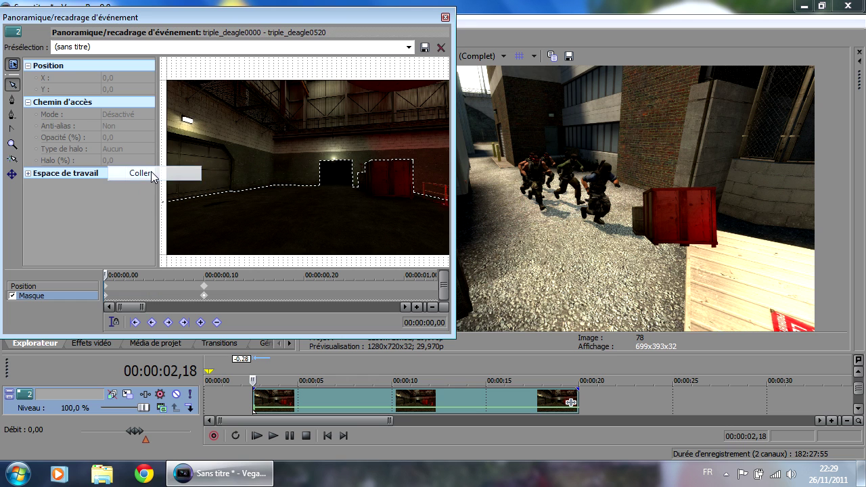
Paste the copied mask keyframe onto the first one again and compare the mask at both keyframes
click(205, 297)
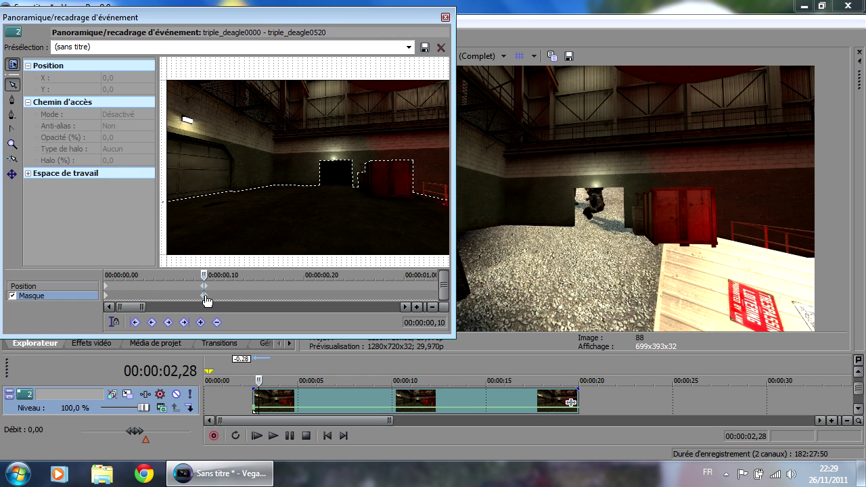
click(106, 299)
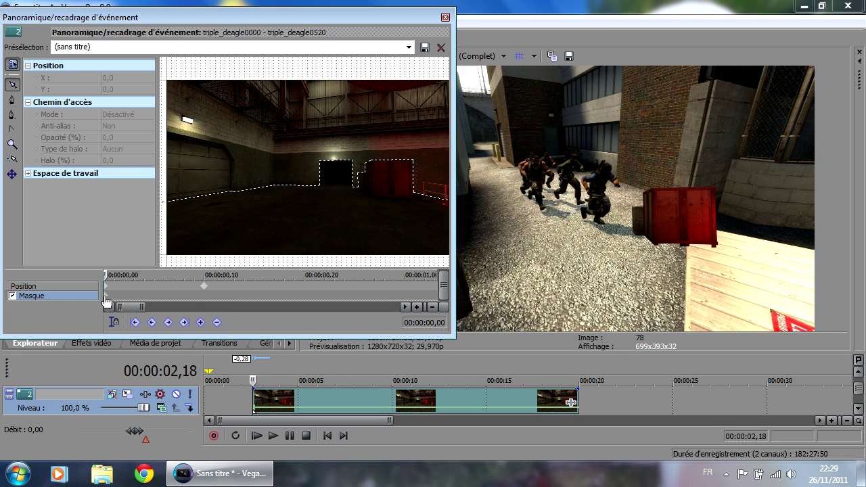
right_click(106, 299)
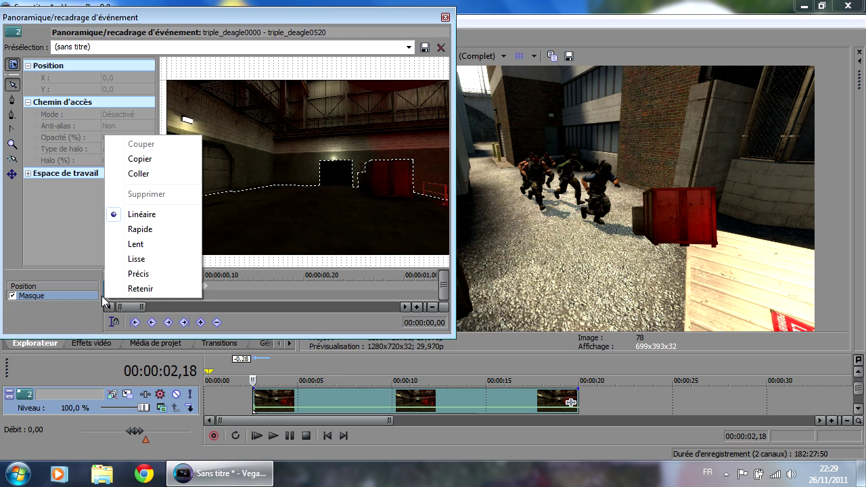
click(137, 175)
click(205, 298)
right_click(205, 298)
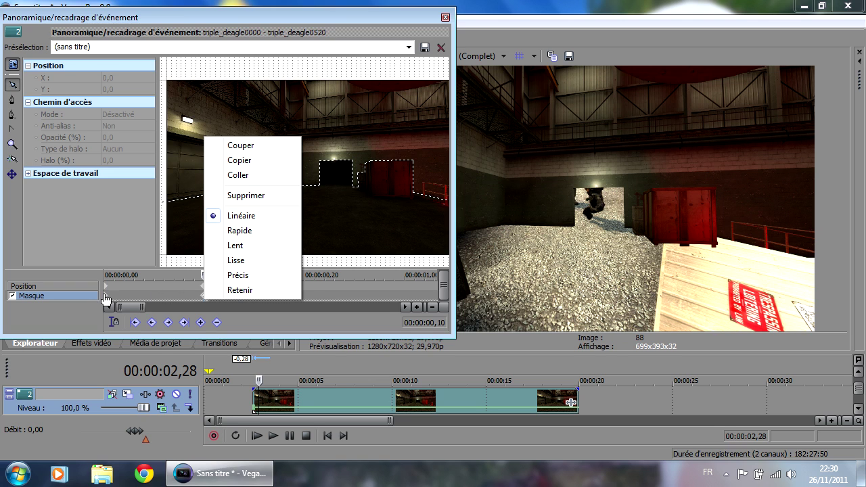
click(106, 299)
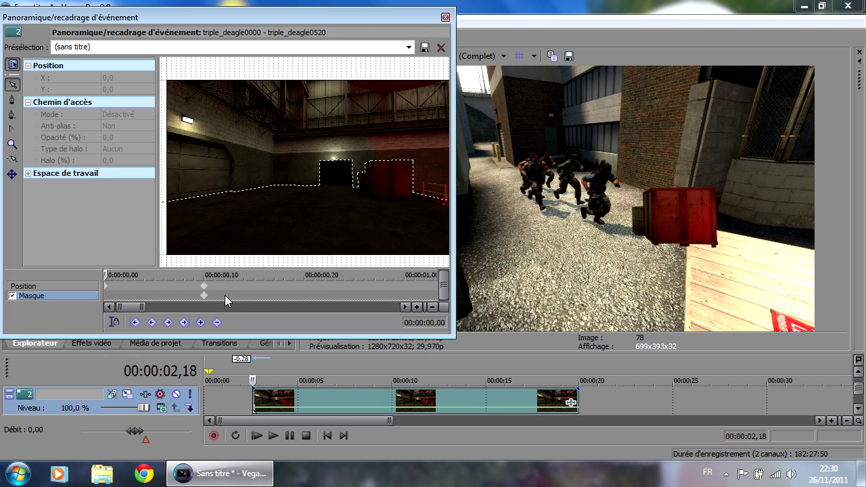
Move the mask keyframe from 00:00:00,10 onto the event's start and check the composite at 00:00:00,10
drag(206, 300, 108, 301)
drag(111, 275, 203, 275)
drag(213, 275, 204, 275)
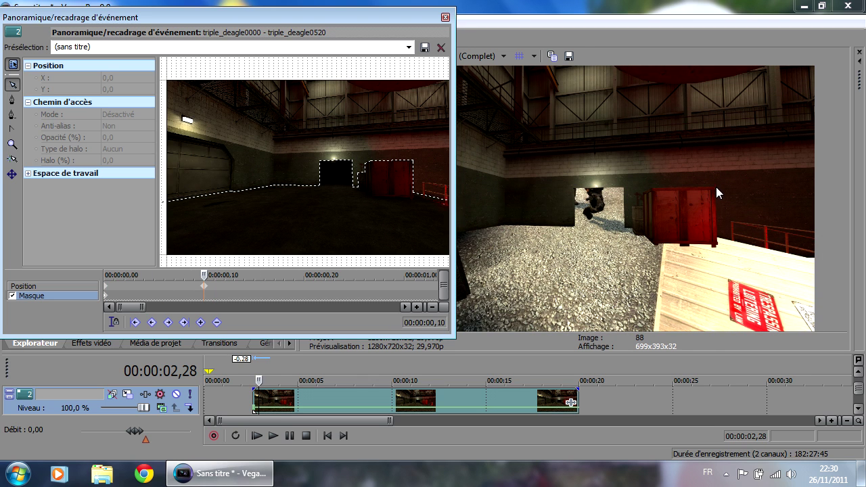
Close the event's pan/crop settings and shrink the preview area so that more tracks fit in the timeline
click(445, 18)
drag(560, 351, 561, 267)
scroll(861, 315, up, 1)
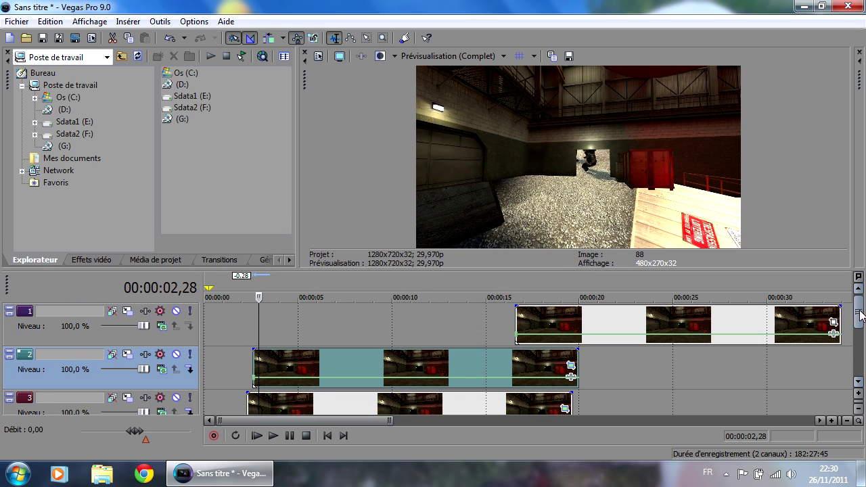
Step through the transition frame by frame to 00:00:02,28 and move the track 1 event so it starts there
key(Left)
key(Left)
key(Left)
key(Left)
key(Right)
key(Right)
key(Right)
key(Right)
key(Left)
key(Right)
key(Right)
key(Left)
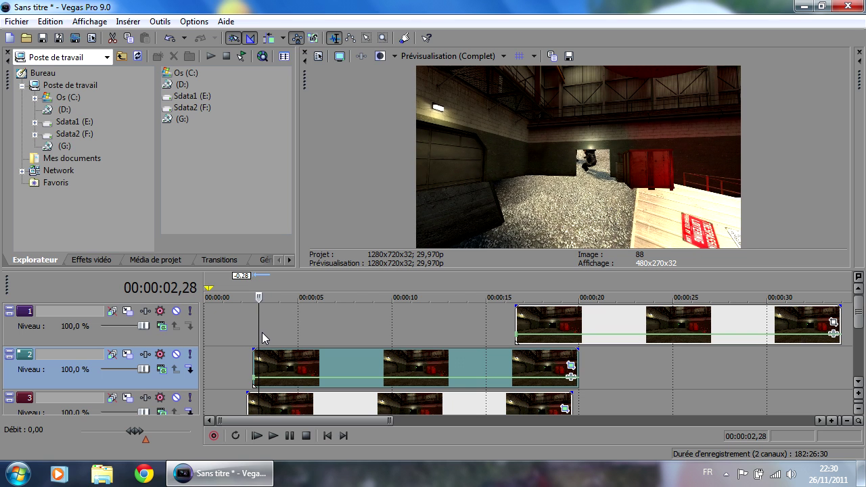
drag(551, 319, 298, 317)
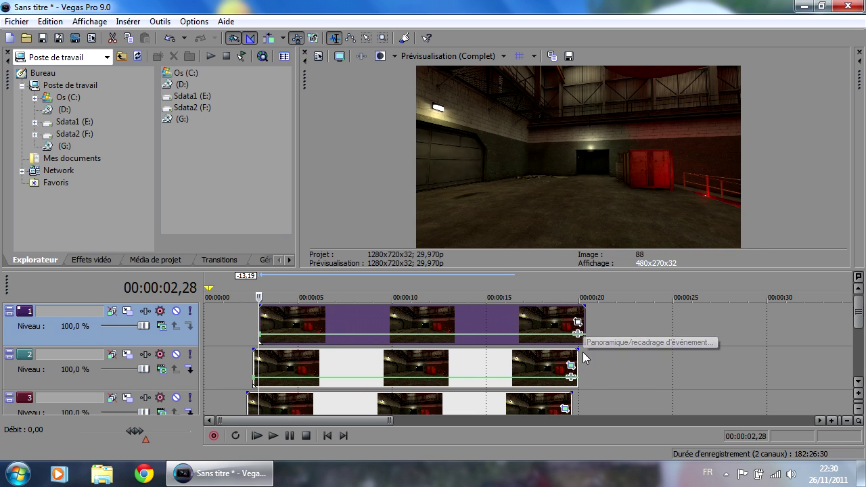
Copy the first mask keyframe from the track 2 event's pan/crop settings and close them
click(516, 369)
click(267, 366)
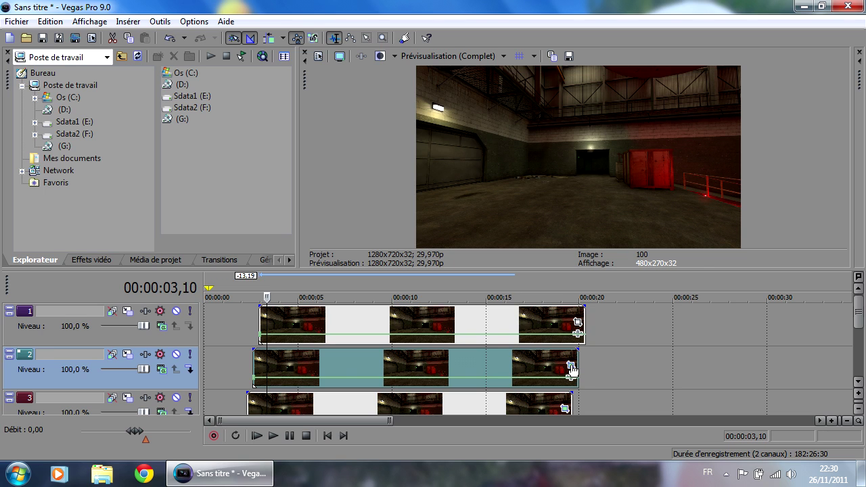
click(570, 366)
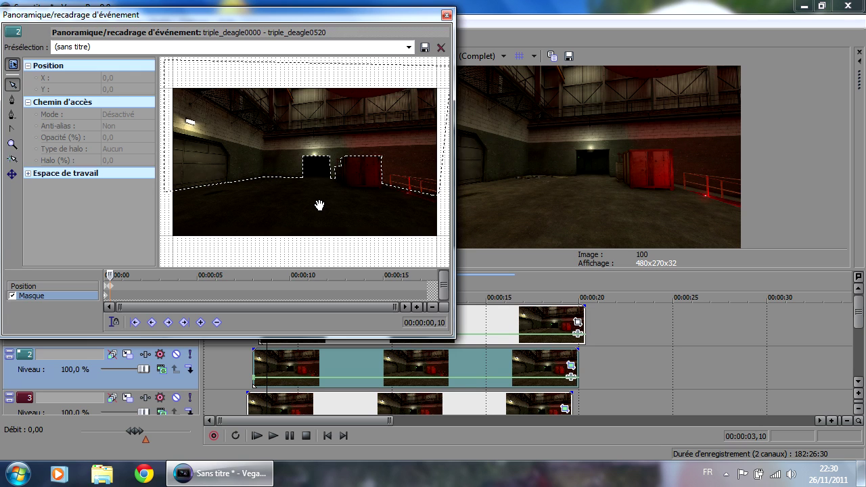
right_click(107, 300)
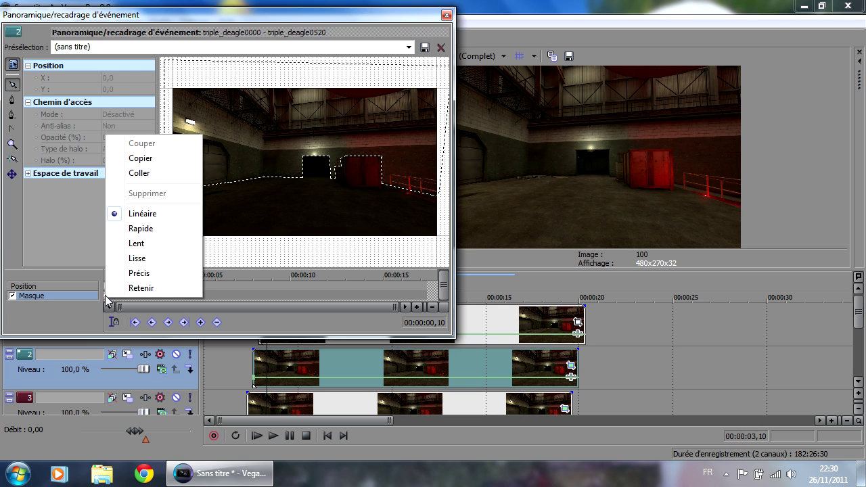
click(141, 158)
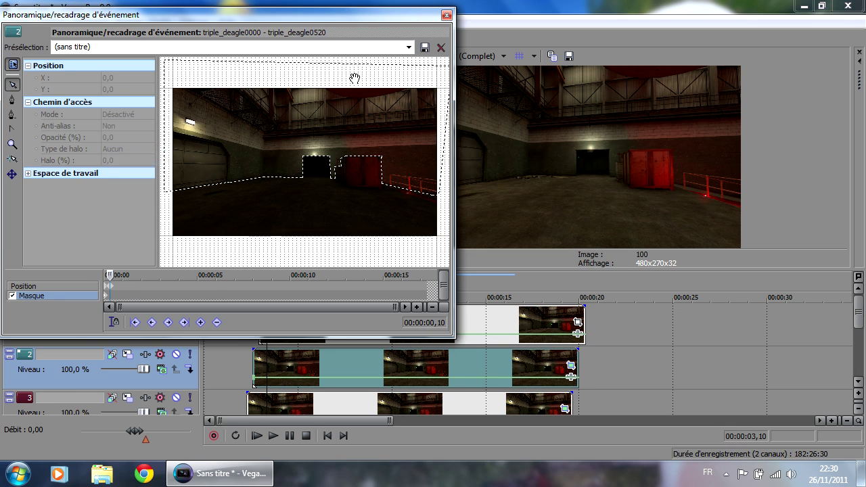
click(447, 15)
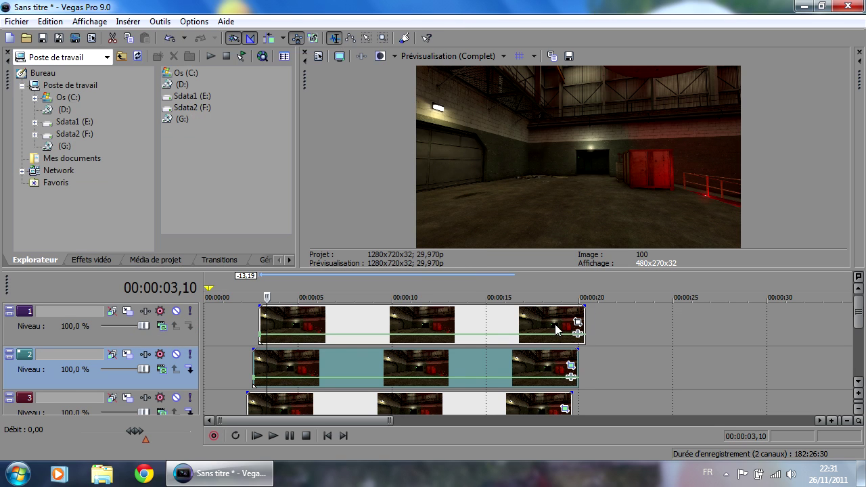
Open the pan/crop settings of the track 1 event and enable its mask
click(341, 321)
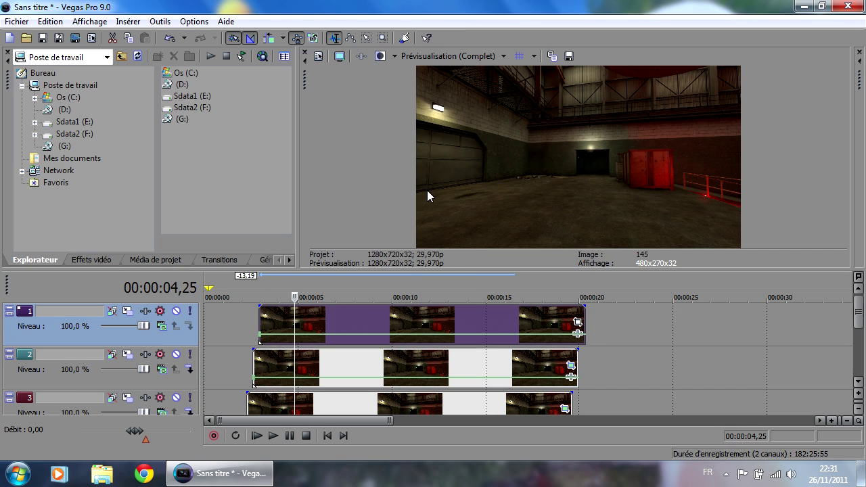
click(578, 322)
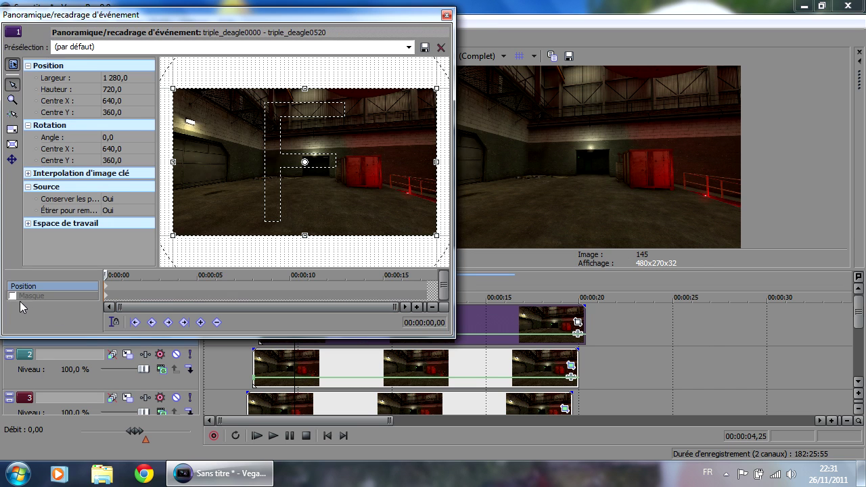
click(12, 296)
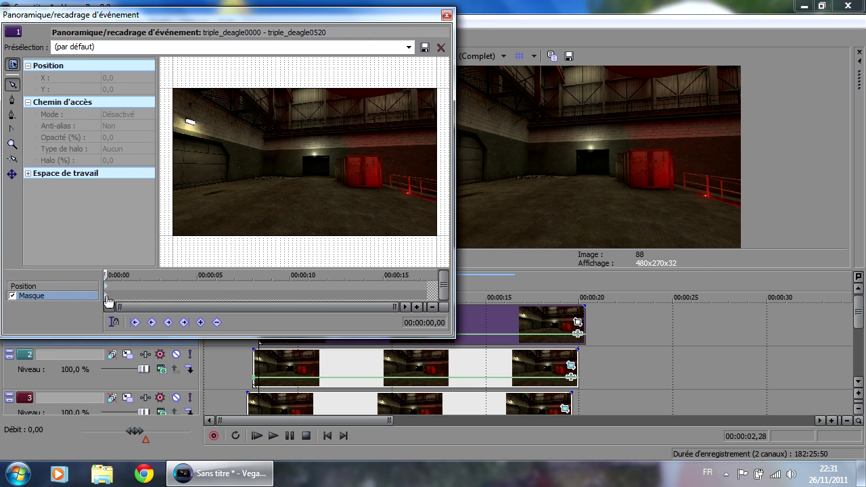
Paste the copied mask keyframe at the start of the track 1 event's mask and enlarge the pan/crop window
right_click(107, 301)
click(166, 179)
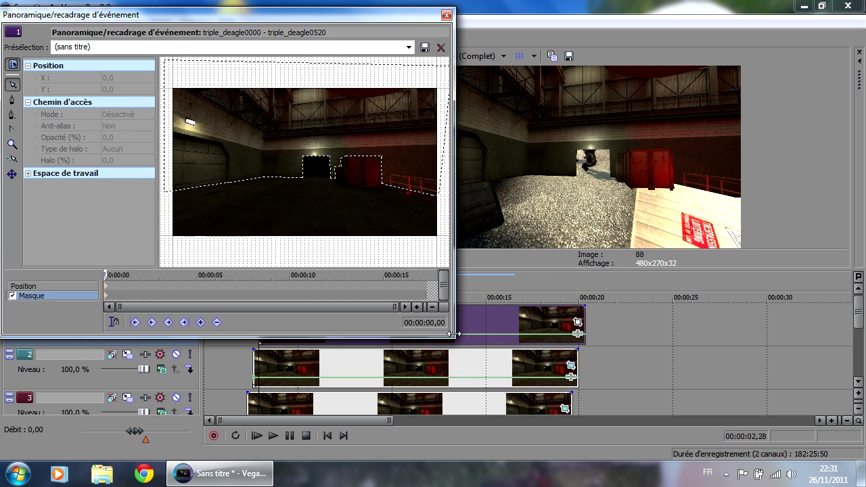
drag(449, 334, 854, 457)
scroll(481, 227, up, 3)
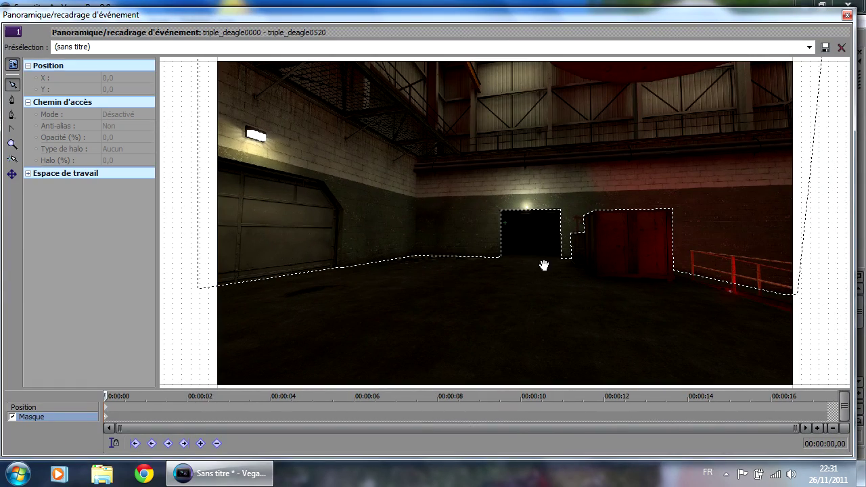
scroll(554, 251, down, 1)
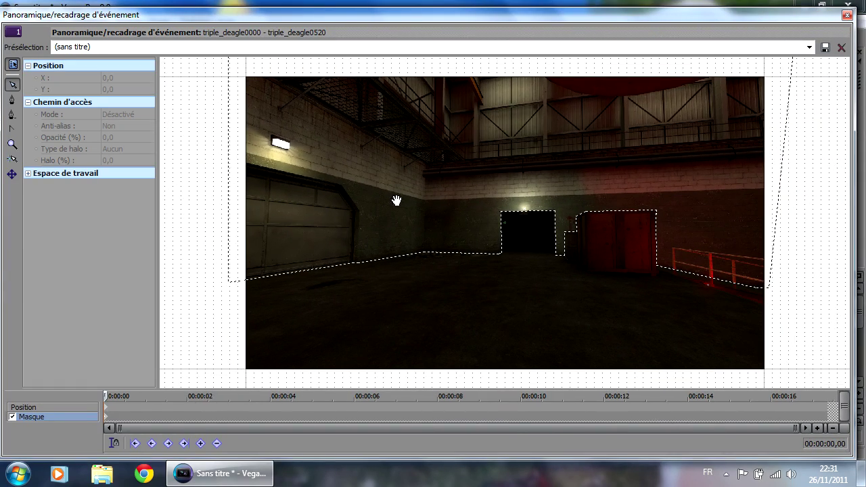
scroll(346, 152, down, 2)
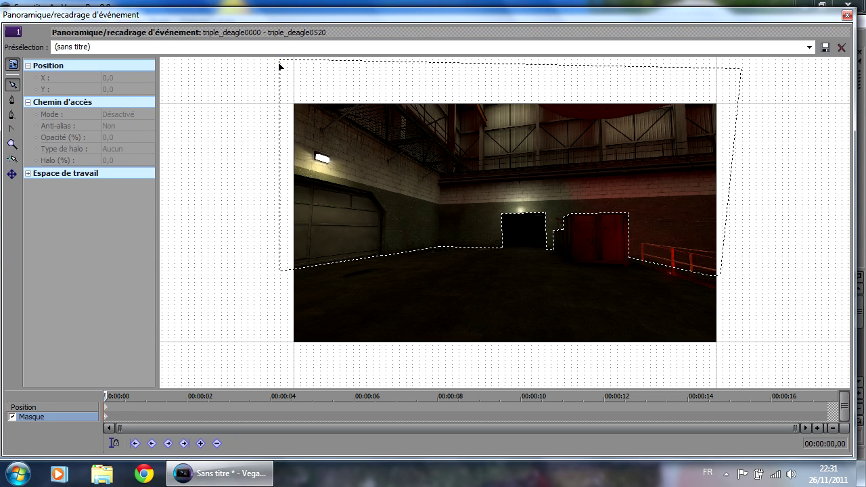
Move the mask's two upper outer corner points below the frame so the mask encloses the floor
drag(280, 61, 284, 382)
drag(742, 70, 722, 361)
drag(285, 378, 285, 352)
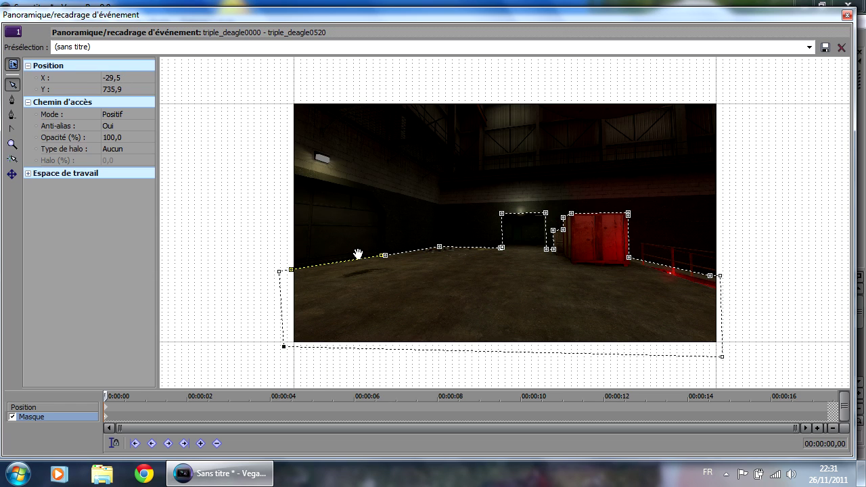
Move the mask points outlining the small wooden crate down so the mask follows the crate's base on the floor
click(547, 249)
scroll(557, 233, up, 3)
scroll(592, 238, down, 3)
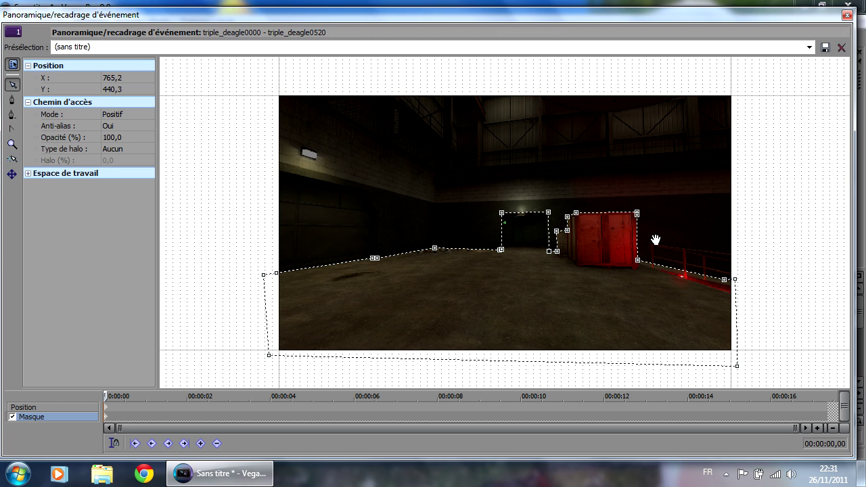
scroll(654, 240, up, 3)
scroll(690, 266, up, 5)
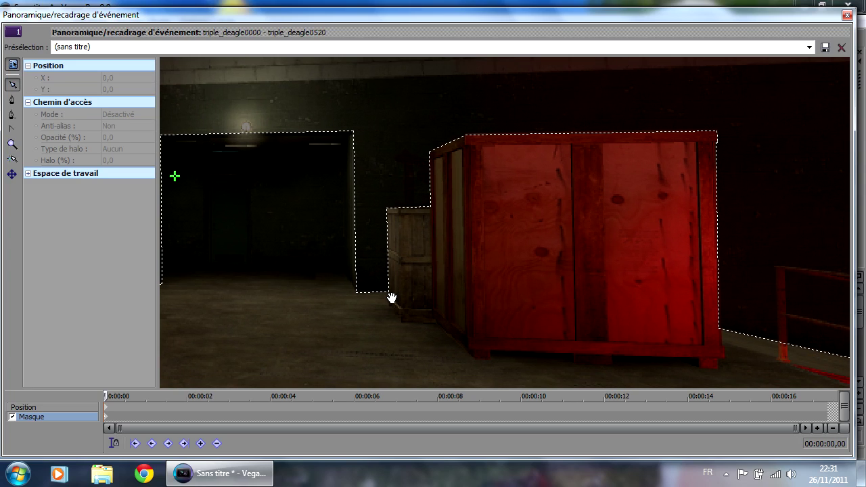
click(389, 295)
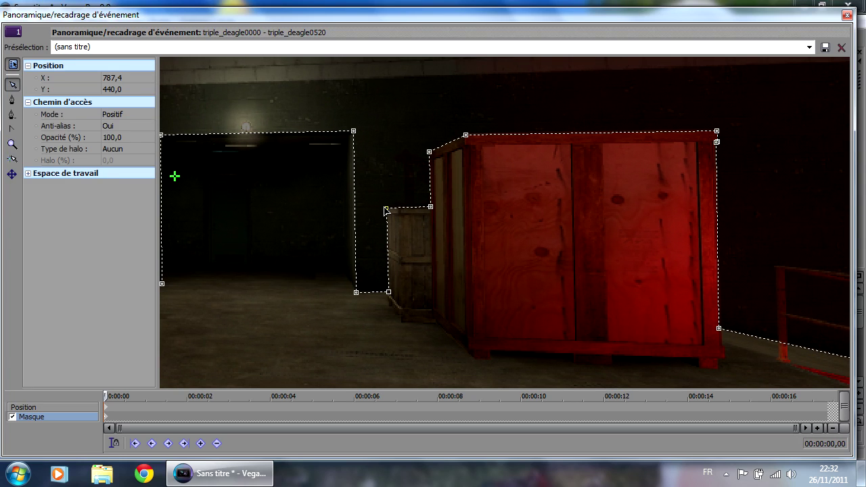
drag(387, 211, 403, 314)
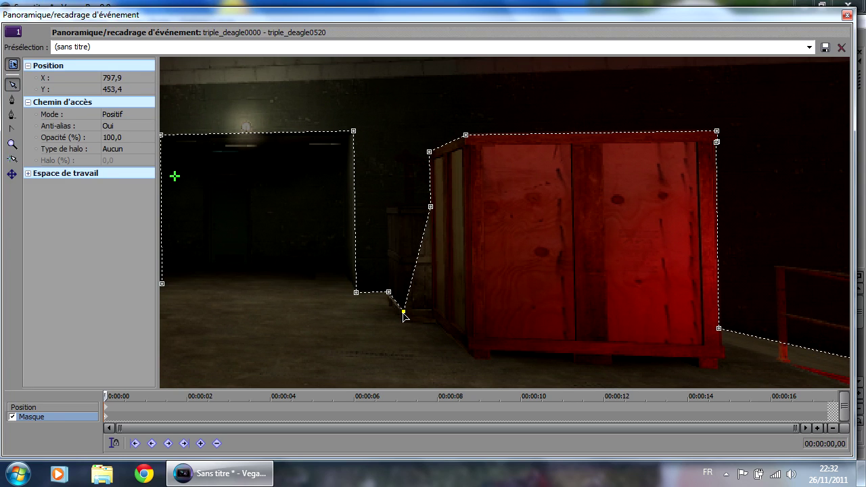
scroll(392, 310, up, 5)
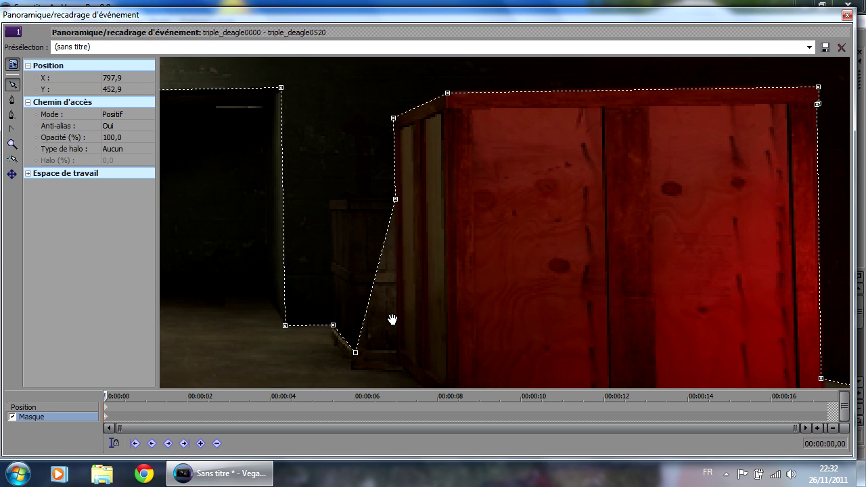
drag(405, 293, 382, 284)
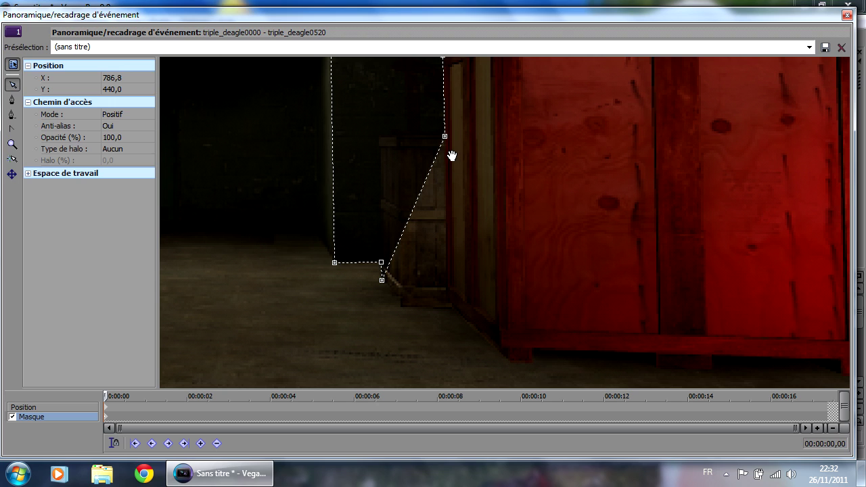
drag(445, 136, 401, 309)
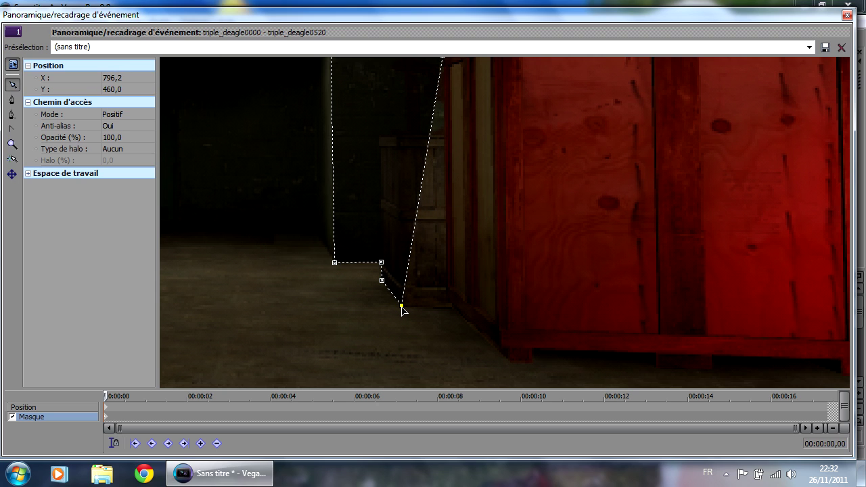
Move the mask points outlining the red container down to its base, following its side edge and front foot
scroll(440, 297, down, 2)
drag(460, 110, 466, 280)
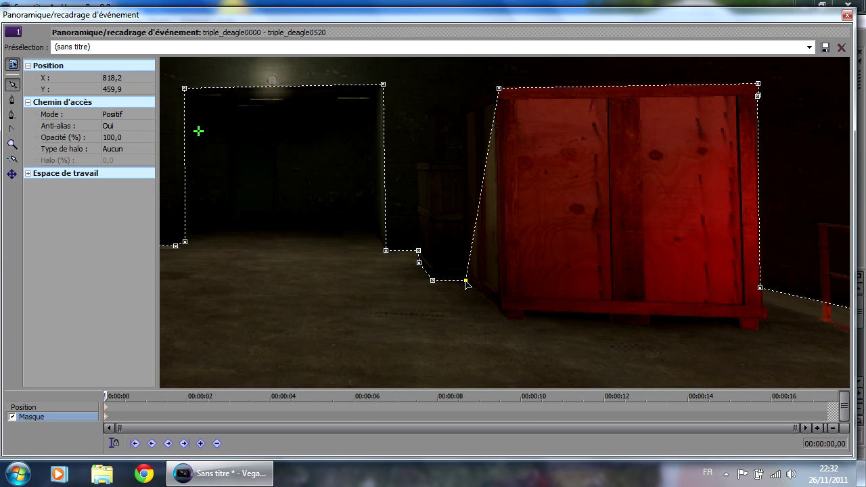
drag(499, 90, 507, 322)
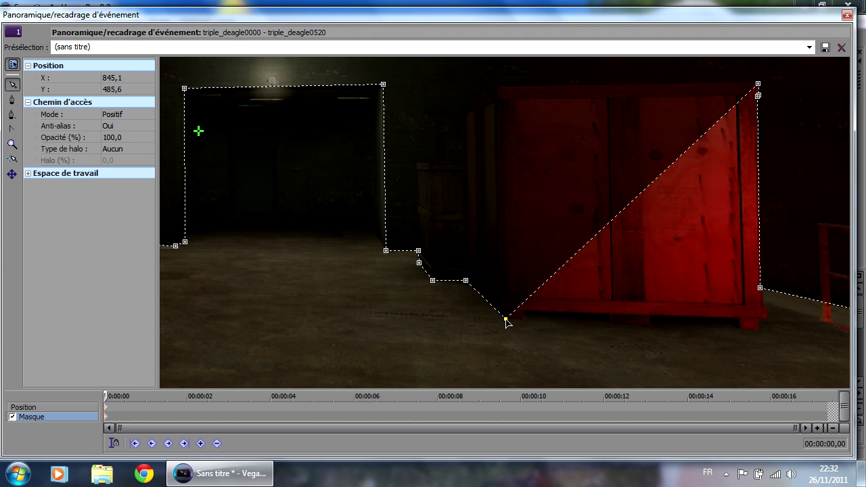
drag(759, 85, 525, 323)
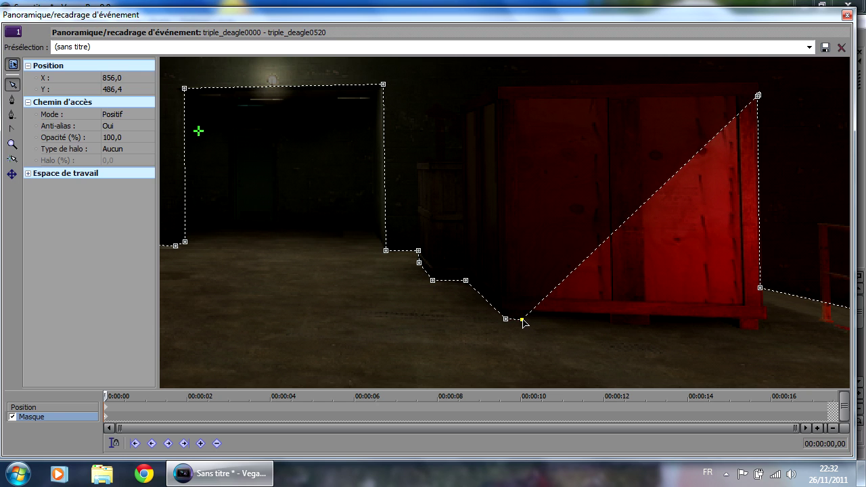
drag(757, 102, 708, 274)
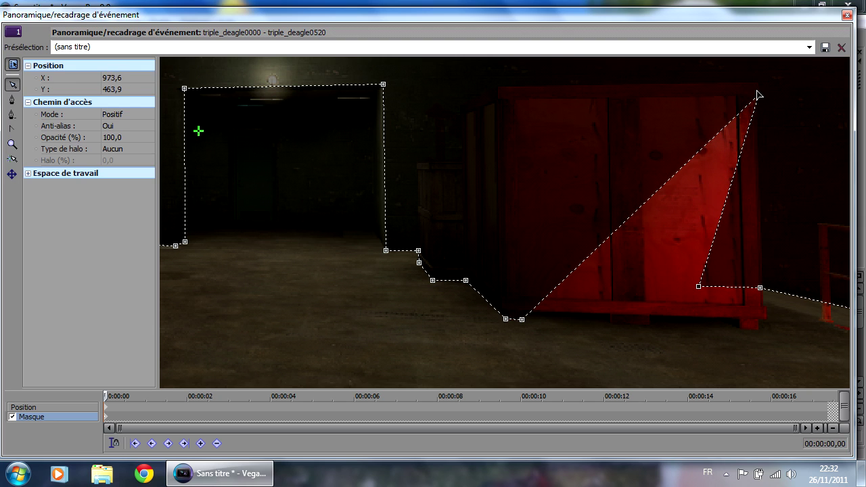
drag(758, 99, 524, 314)
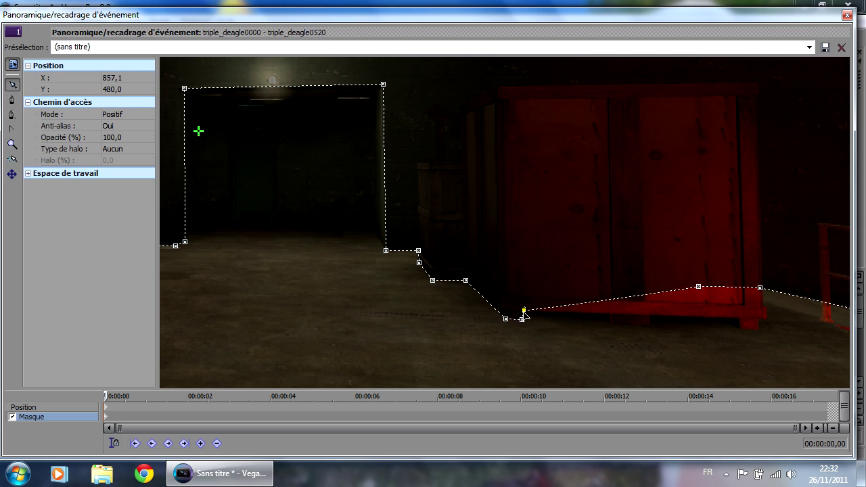
scroll(522, 317, up, 3)
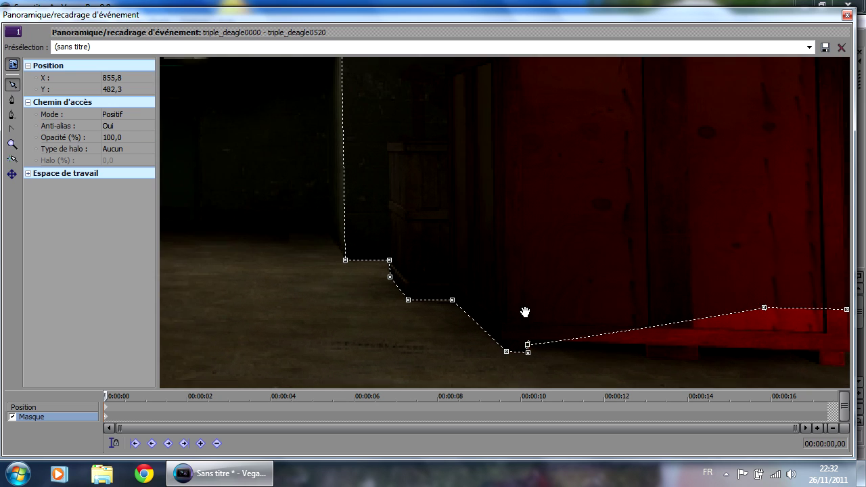
scroll(591, 329, down, 1)
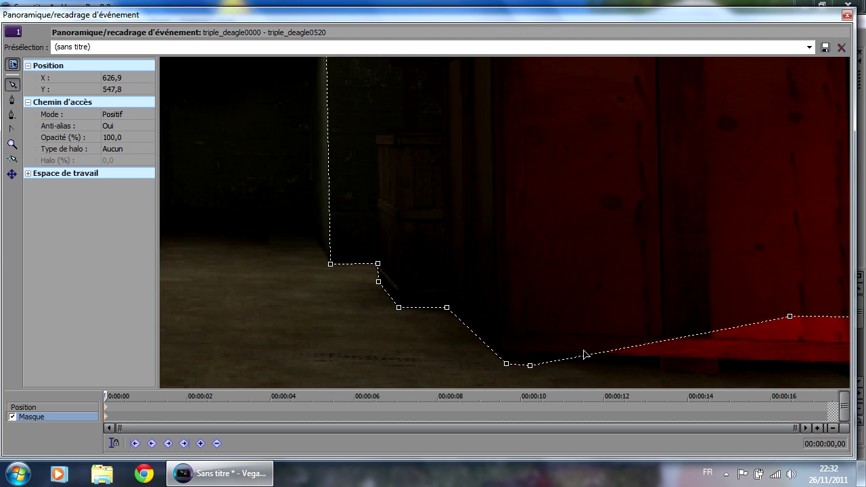
double_click(790, 316)
drag(791, 318, 624, 359)
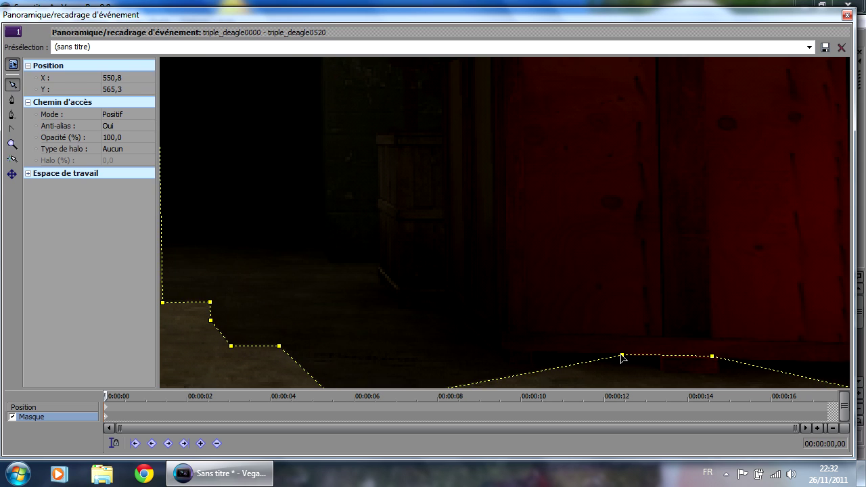
key(ctrl+z)
click(790, 316)
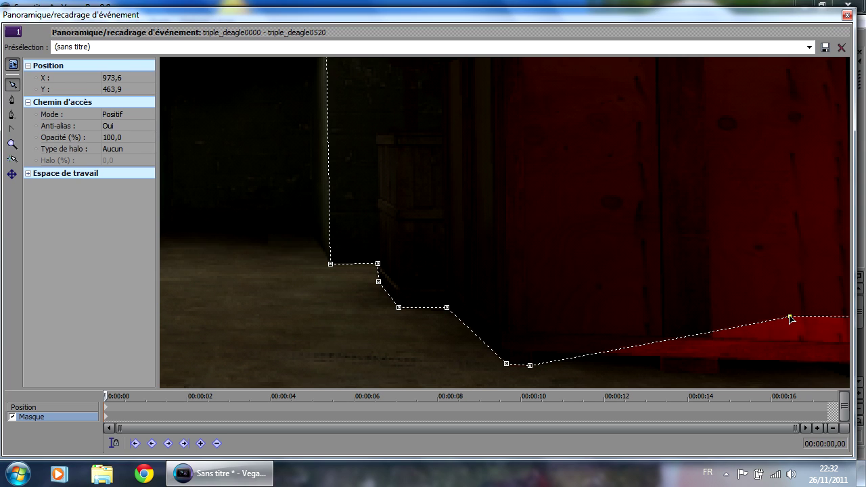
drag(790, 319, 713, 350)
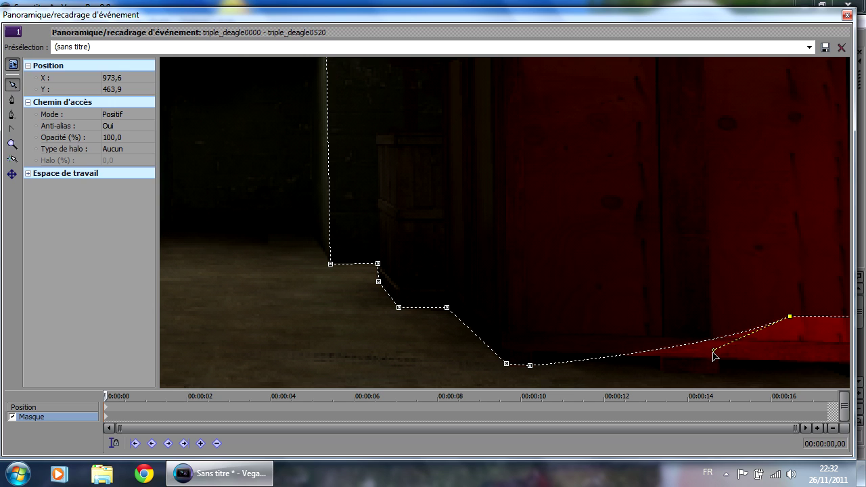
click(791, 325)
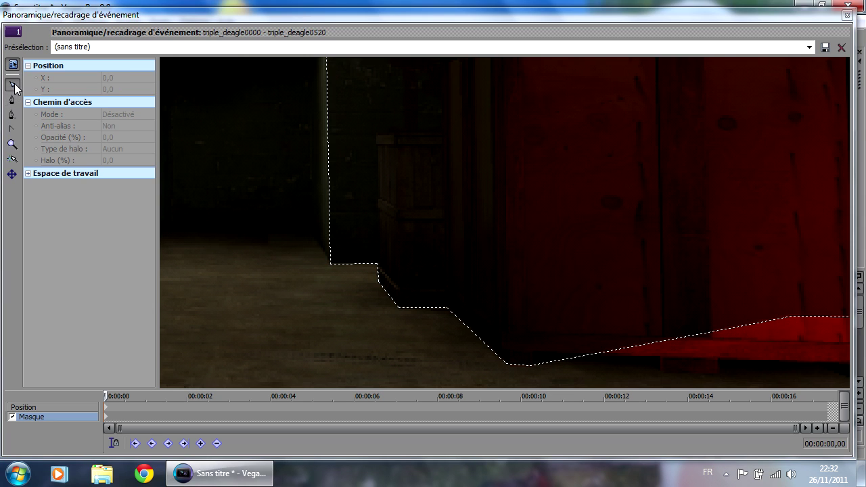
Move the mask point crossing the container's front to its near foot, at about X 856, Y 480
click(791, 319)
drag(790, 319, 535, 355)
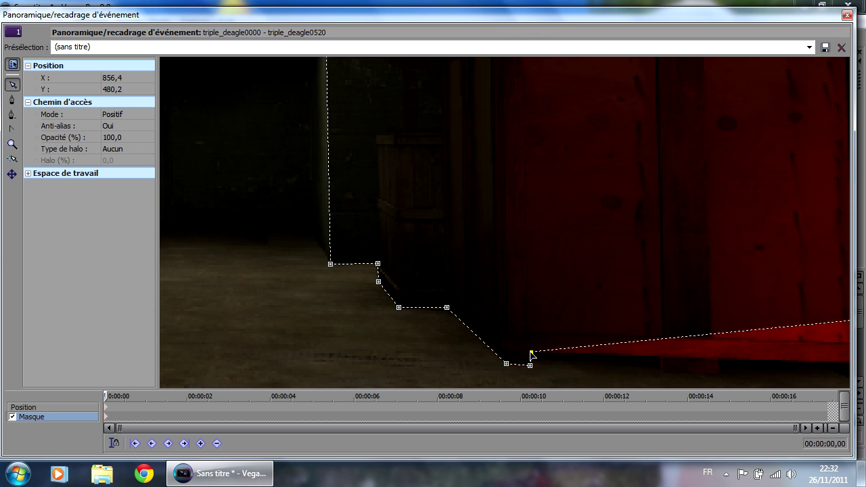
Try to move the mask point at the container's far lower corner to about X 914, Y 483
drag(695, 292, 477, 257)
drag(664, 287, 440, 327)
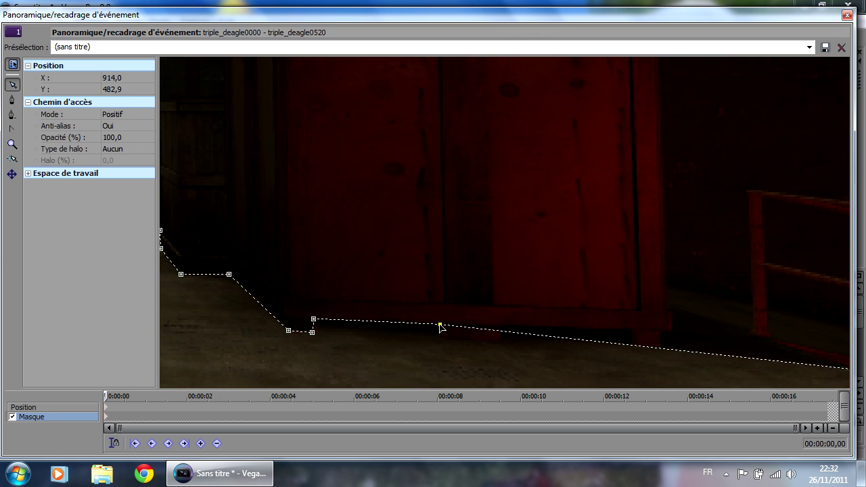
key(ctrl+z)
Try to add an anchor point midway on the mask edge across the container's base and pull it down to the floor
scroll(692, 282, down, 2)
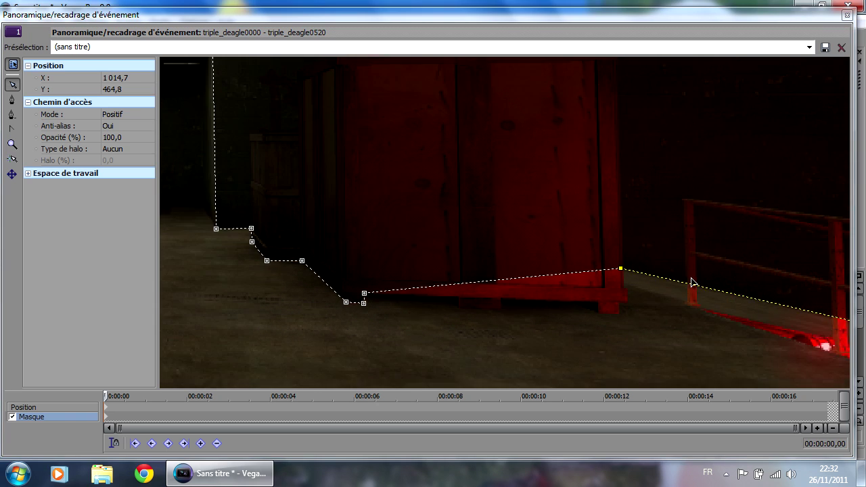
scroll(437, 277, up, 3)
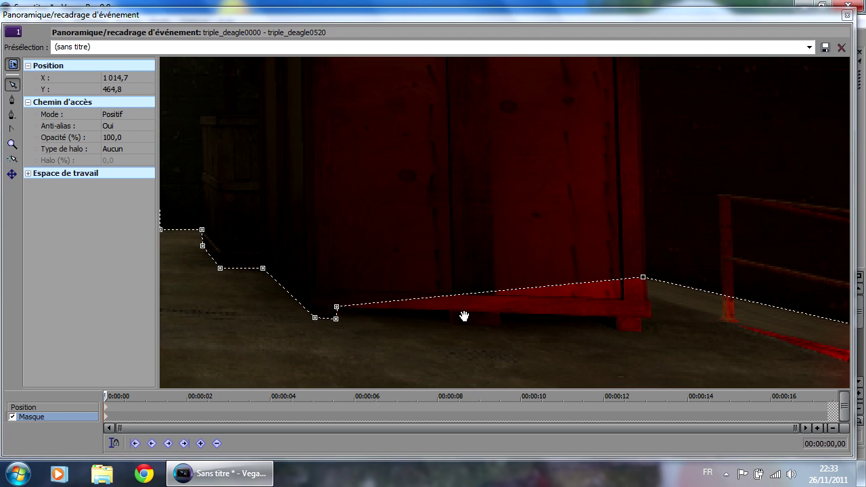
scroll(432, 302, up, 2)
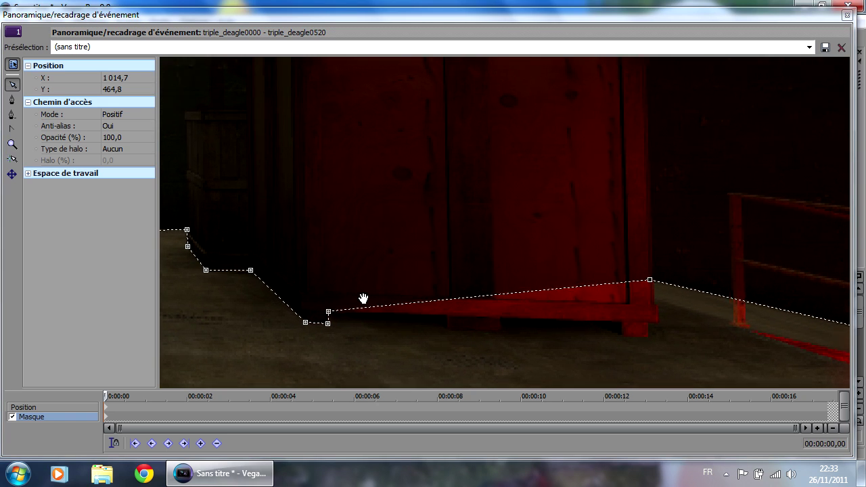
click(12, 102)
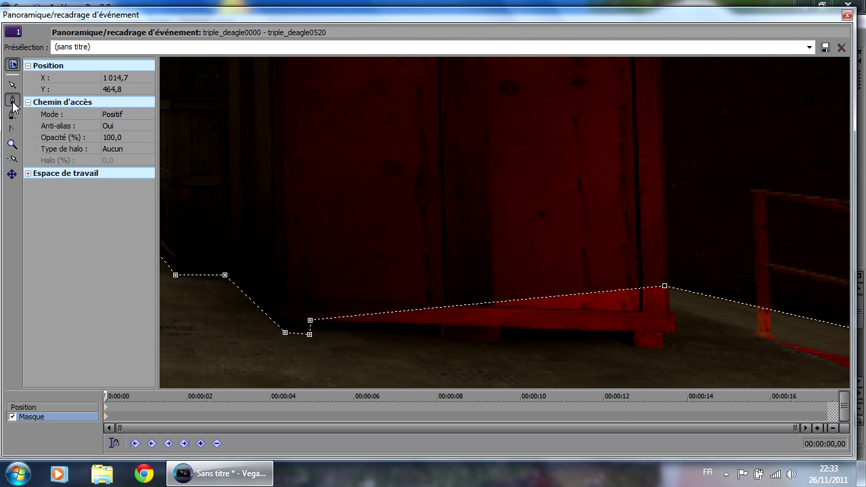
click(441, 309)
drag(440, 309, 443, 322)
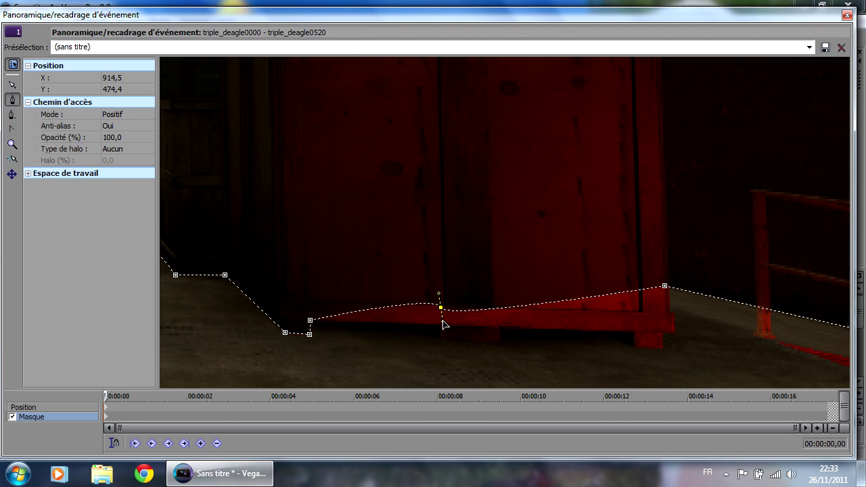
key(ctrl+z)
click(12, 84)
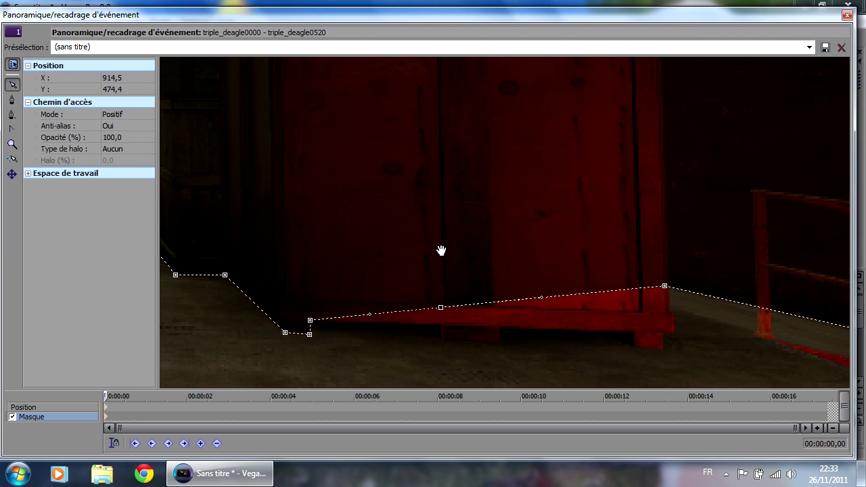
drag(440, 309, 442, 346)
key(ctrl+z)
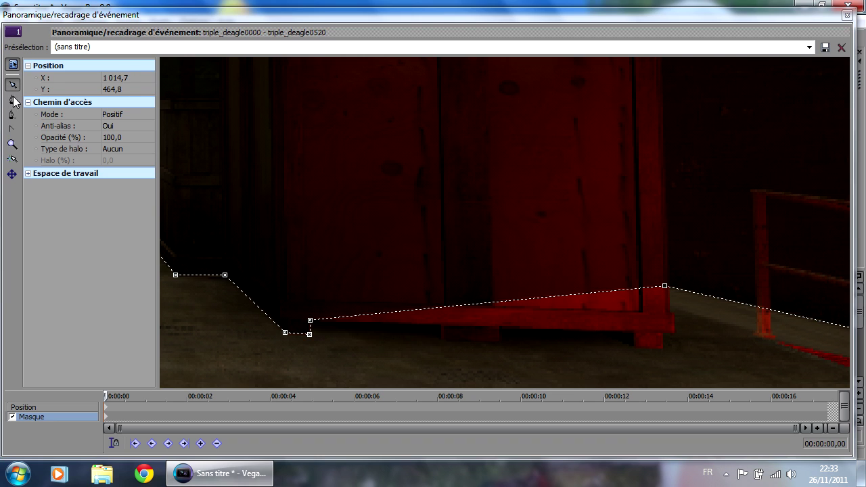
Try to insert an anchor point midway along the slanted mask edge crossing the container's base and shift it
click(374, 318)
click(373, 318)
click(11, 98)
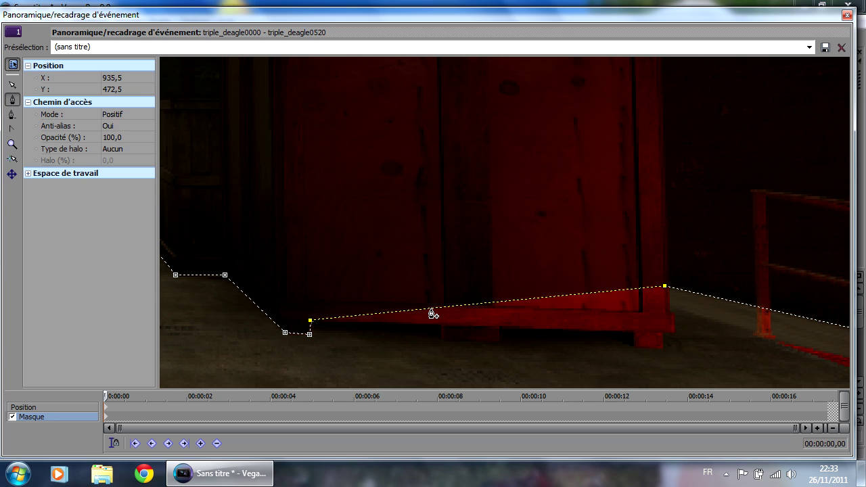
click(13, 85)
mouse_move(433, 313)
mouse_down()
mouse_move(446, 320)
mouse_move(451, 342)
mouse_move(430, 303)
mouse_up()
key(ctrl+z)
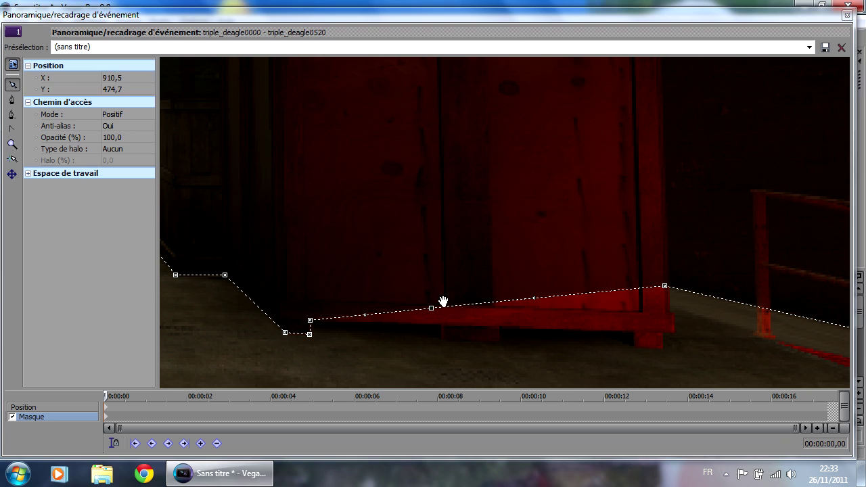
Try to add a second anchor point on the container's base edge and pull it down to the floor, then delete the added points
click(12, 99)
click(431, 307)
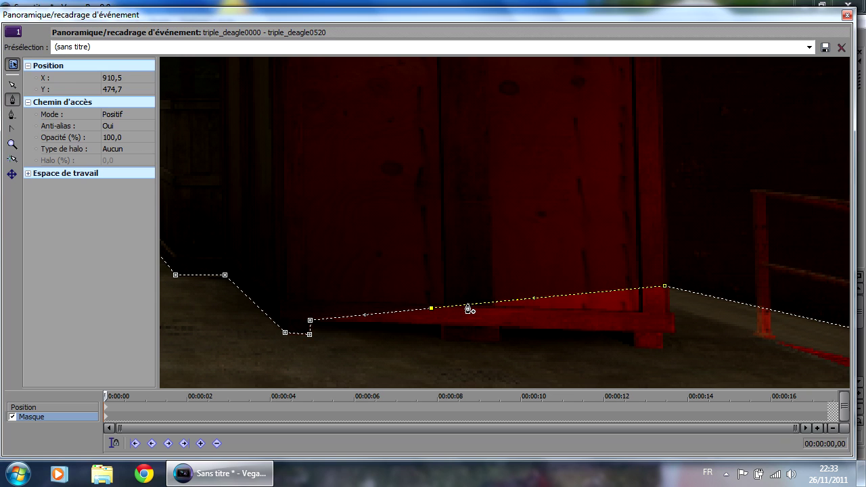
click(467, 307)
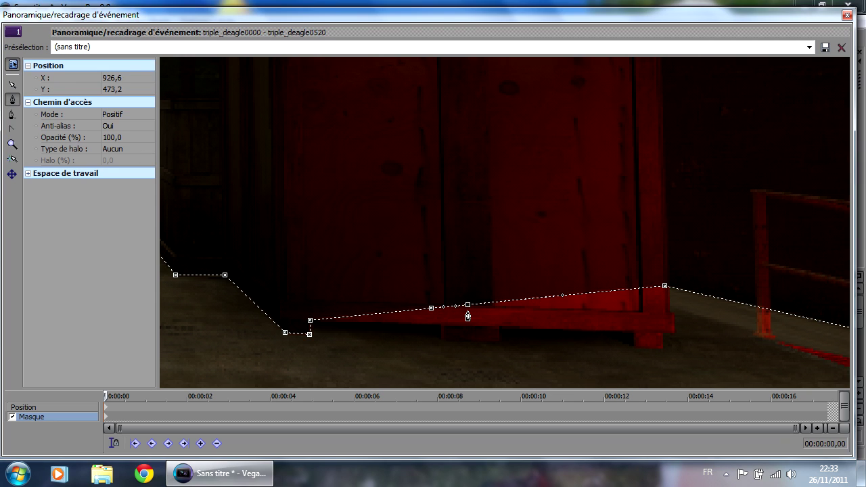
click(12, 84)
drag(468, 307, 443, 345)
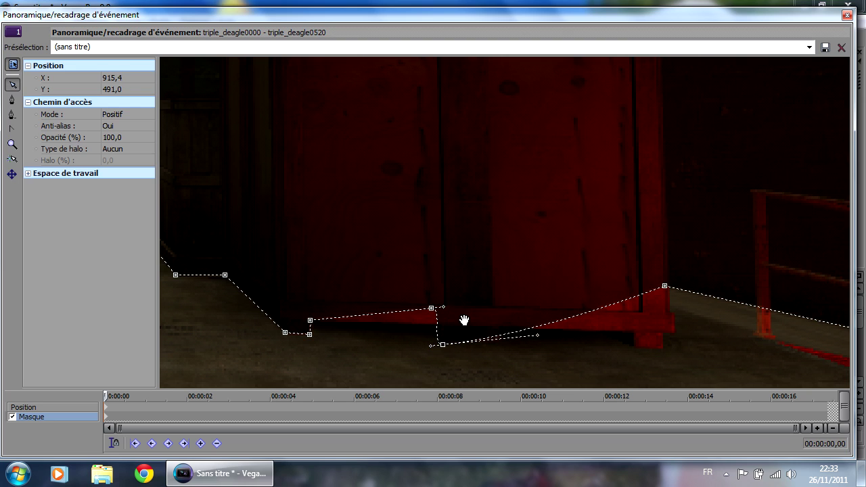
key(Delete)
key(Delete)
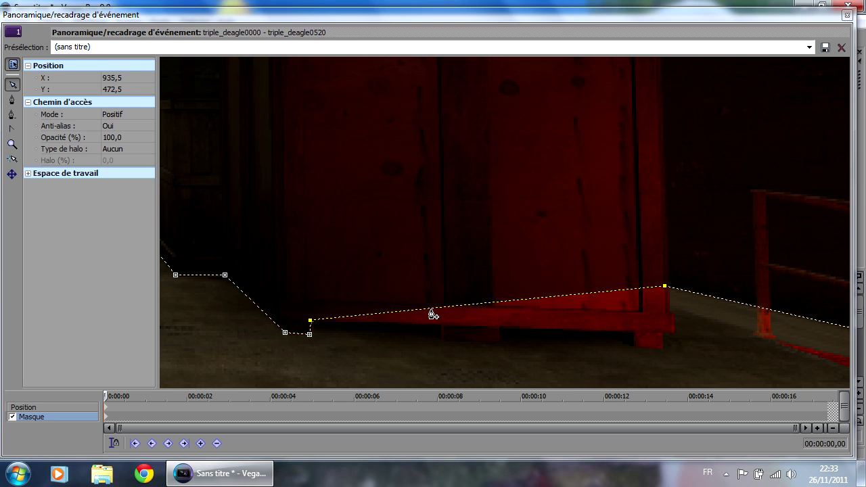
Delete the mask point at the upper corner of the container's near foot
click(313, 330)
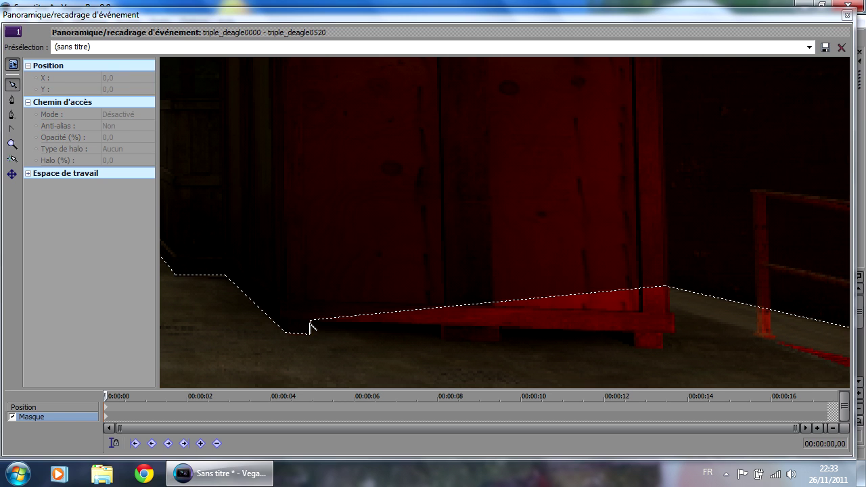
scroll(310, 334, up, 2)
click(260, 351)
drag(306, 324, 409, 247)
scroll(333, 312, up, 2)
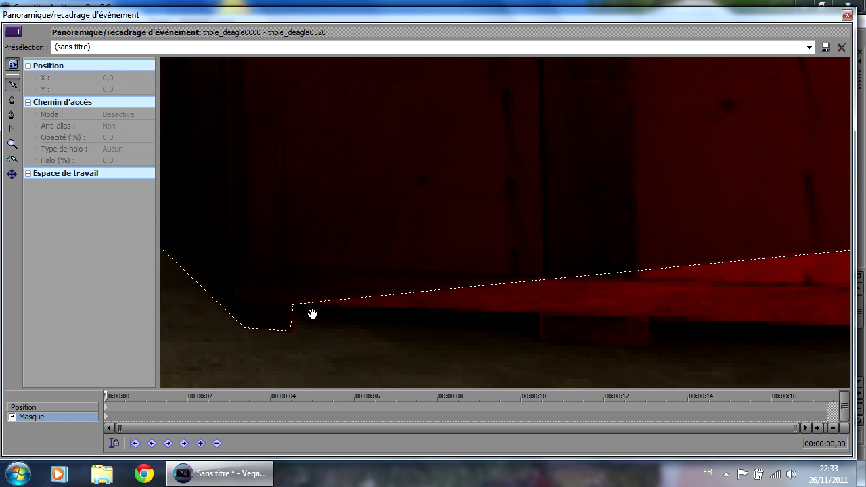
scroll(292, 309, down, 1)
click(246, 355)
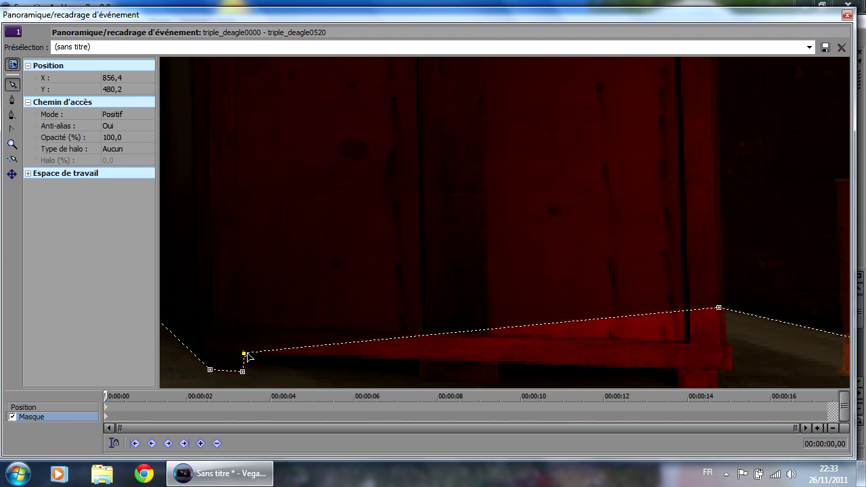
key(Delete)
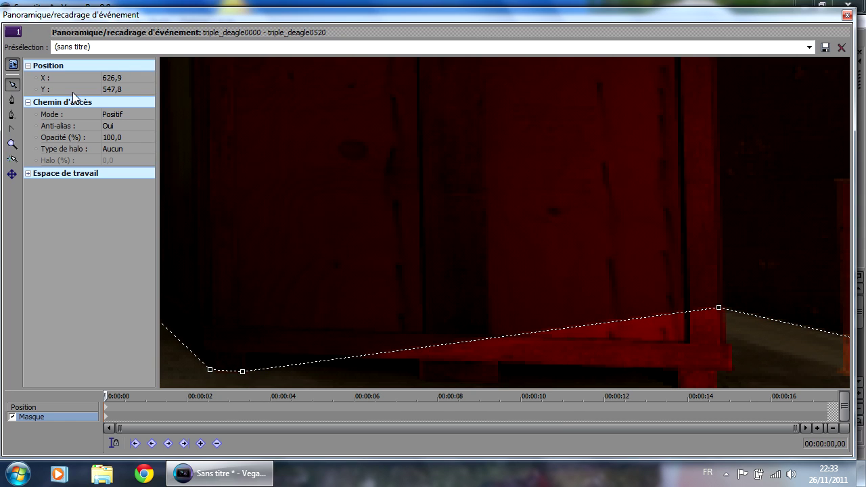
Try to add a curved anchor point at the middle of the mask edge across the container's base
click(11, 99)
drag(432, 346, 522, 182)
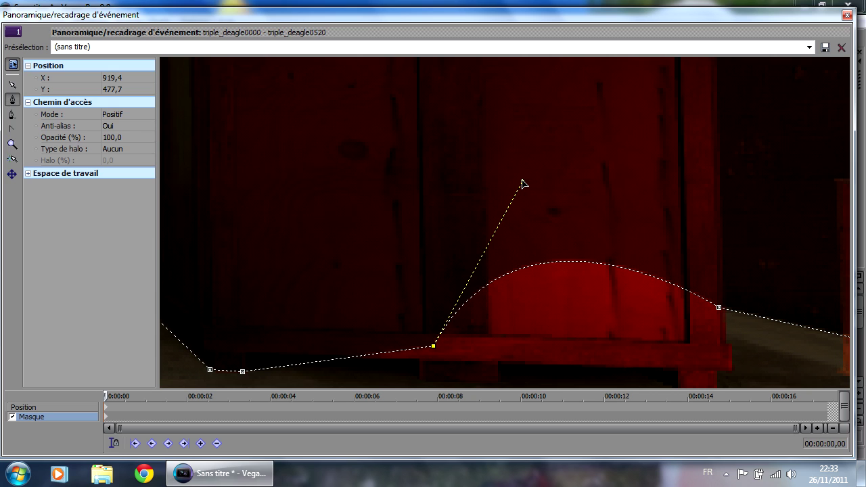
drag(522, 183, 418, 171)
key(ctrl+z)
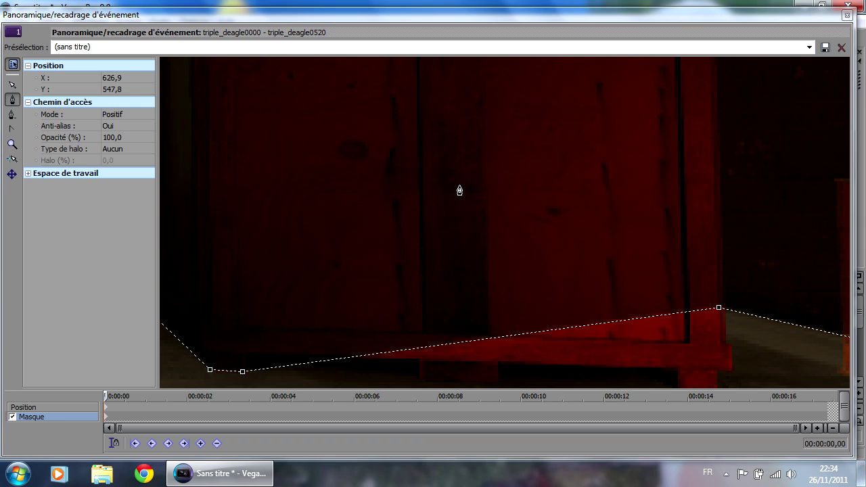
Add an anchor point on the base edge and move it to the near foot's upper corner, at about X 857, Y 480
click(354, 357)
click(12, 84)
drag(354, 357, 243, 355)
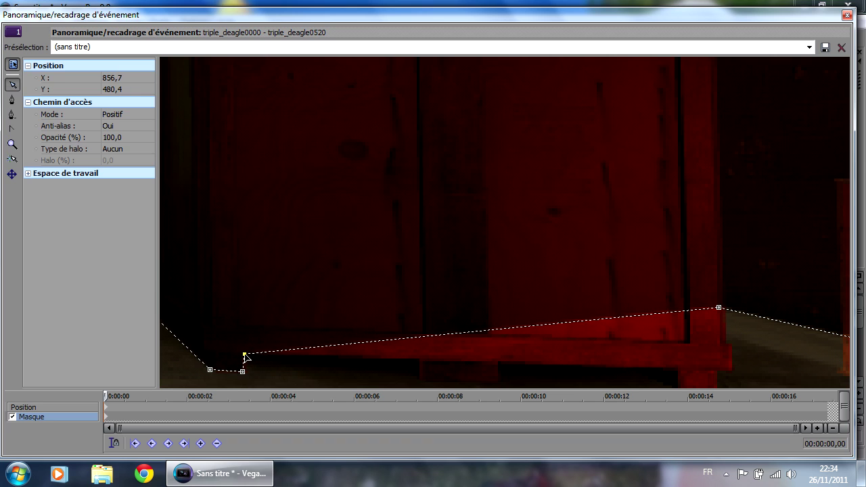
Add another anchor point on the base edge and move it to the start of the middle block, at about X 915, Y 482
click(12, 98)
click(430, 337)
click(13, 84)
drag(430, 337, 420, 357)
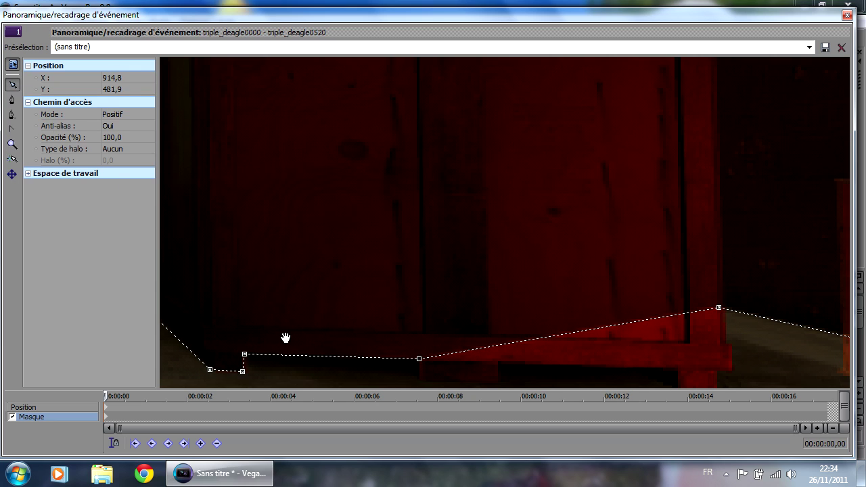
Add four anchor points along the mask edge between the container's middle block and its far corner
scroll(244, 360, up, 3)
scroll(448, 314, down, 4)
scroll(449, 314, down, 2)
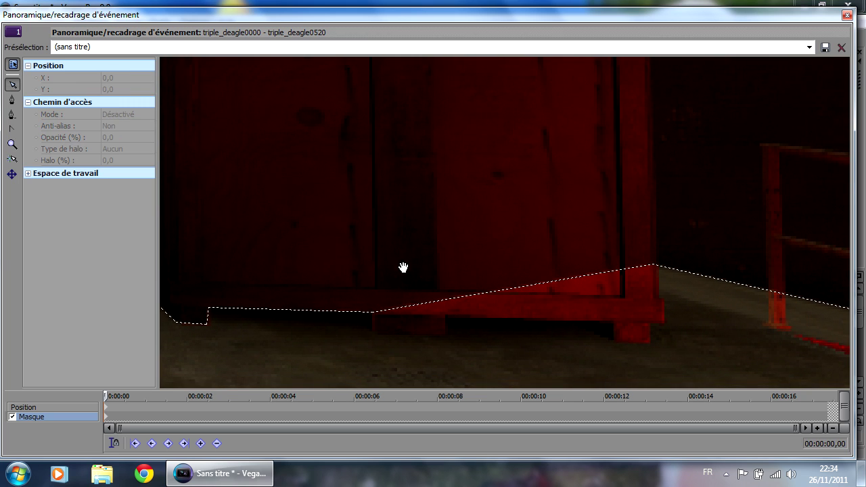
click(12, 99)
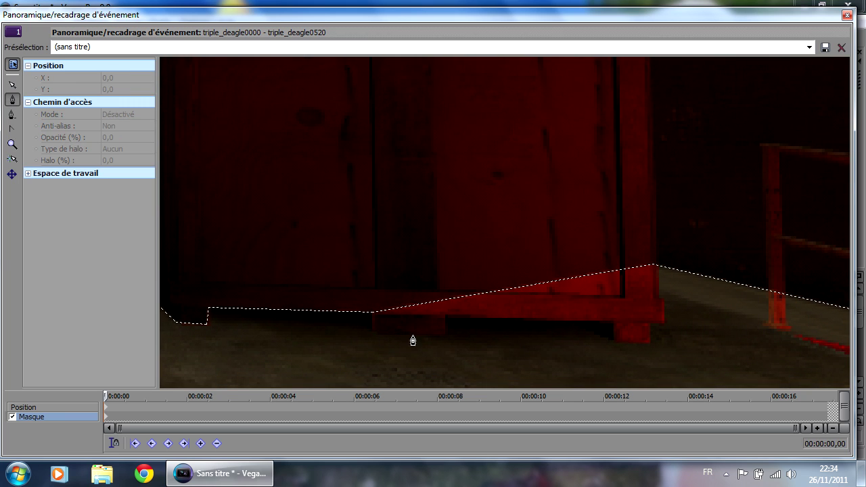
click(428, 303)
click(466, 296)
click(506, 289)
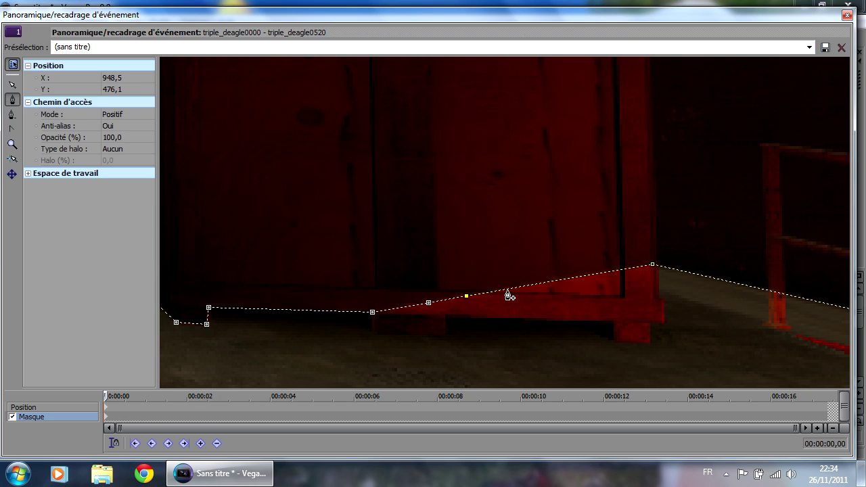
click(536, 284)
Fit the four new mask points around the middle block and along the base to the far foot, at about X 1000, Y 485
click(12, 86)
drag(429, 303, 372, 333)
drag(464, 299, 433, 349)
click(452, 312)
drag(491, 302, 429, 329)
drag(520, 297, 596, 333)
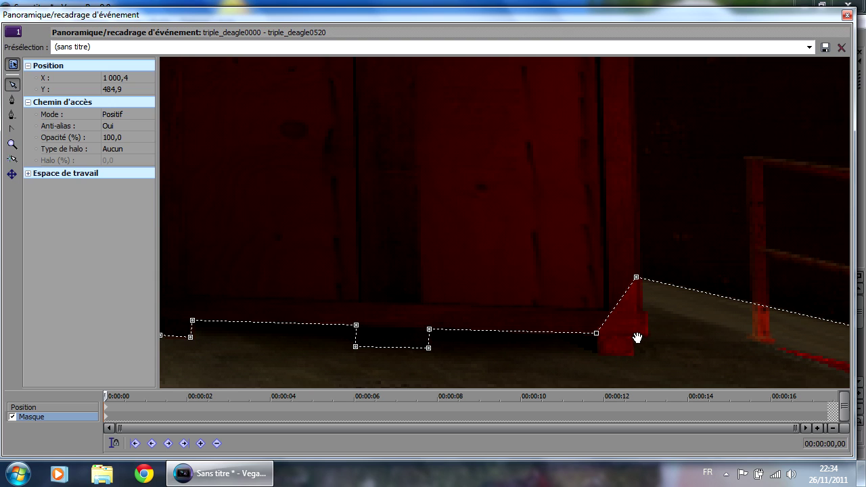
Add three anchor points on the mask edge beside the far foot and fit them around the foot's lower corners and outer side
click(12, 98)
click(604, 322)
click(612, 310)
click(624, 295)
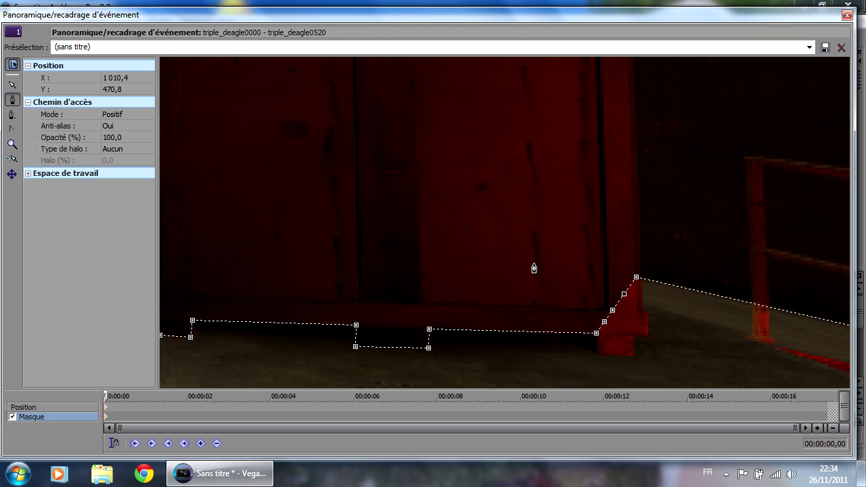
click(12, 84)
drag(604, 322, 634, 357)
click(597, 356)
drag(625, 295, 634, 342)
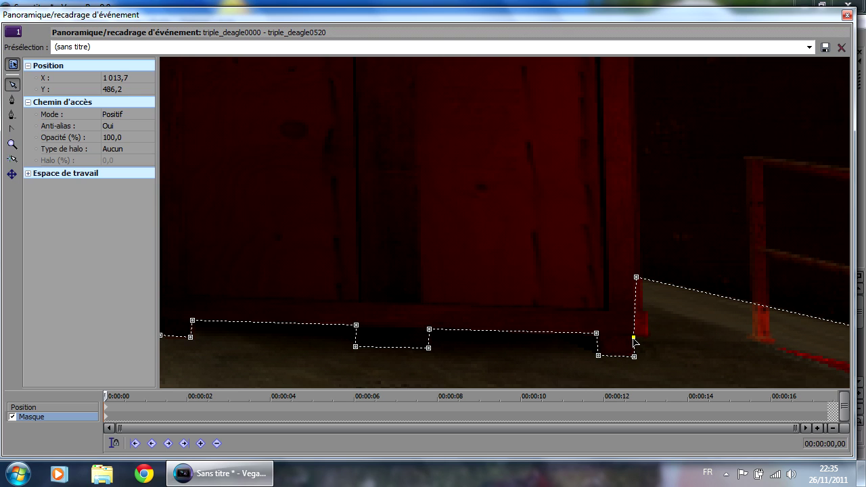
Add anchor points above the far foot and fit them around the protruding end of the container's base beam
click(11, 98)
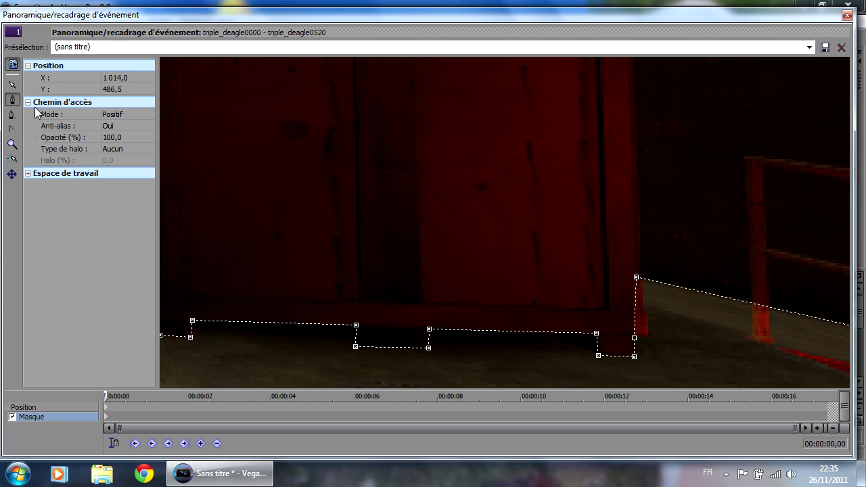
click(635, 296)
click(12, 84)
drag(637, 327, 649, 339)
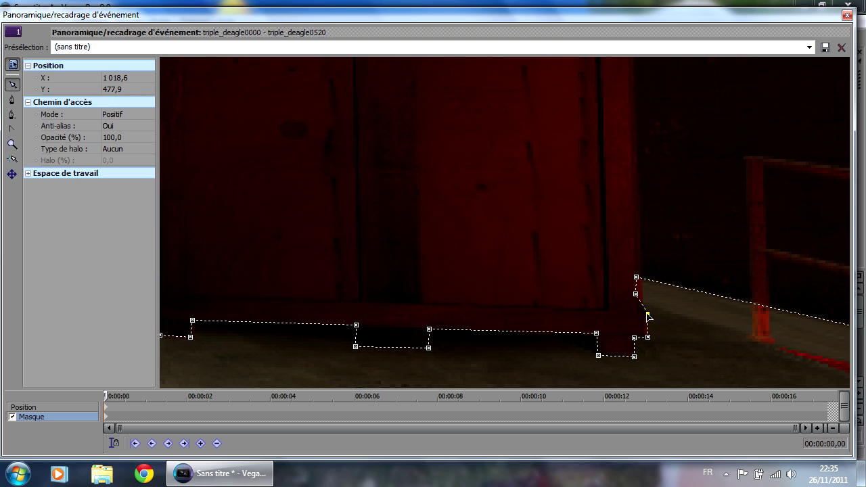
drag(636, 298, 639, 315)
click(647, 337)
Review the floor mask outline and realign the points on the near foot's inner edge, the lower one at about X 856, Y 487
scroll(645, 340, down, 4)
scroll(344, 214, down, 4)
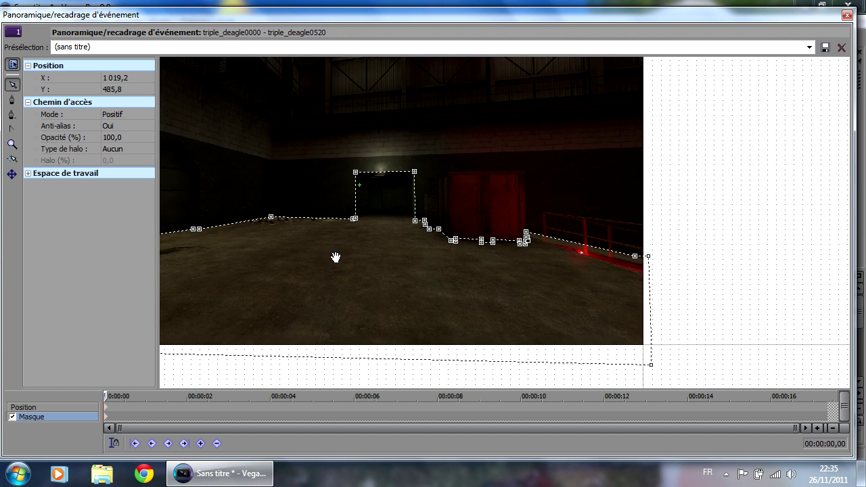
click(458, 264)
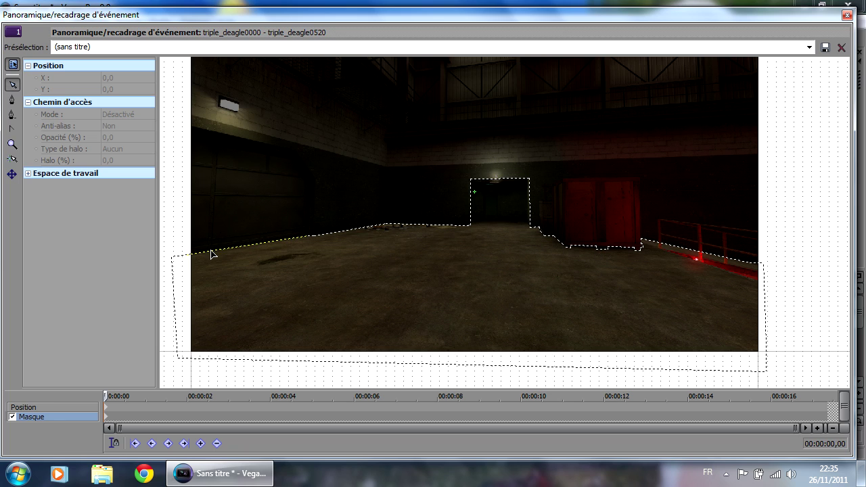
scroll(500, 254, up, 6)
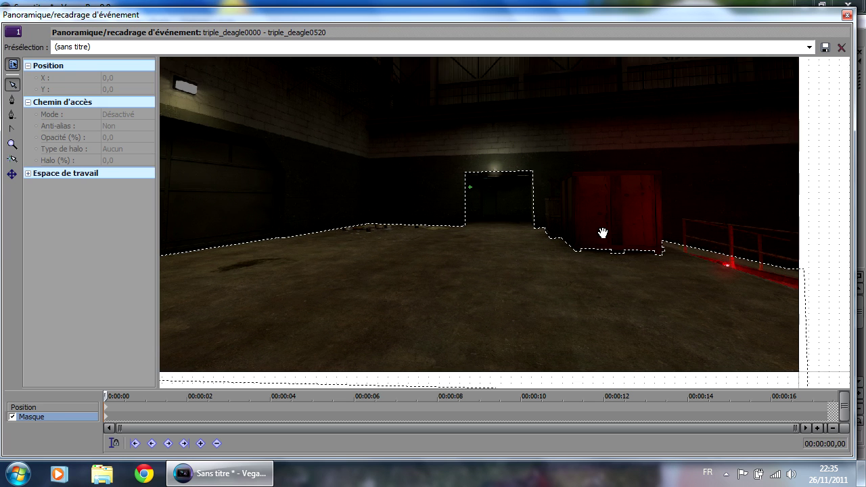
scroll(539, 253, up, 4)
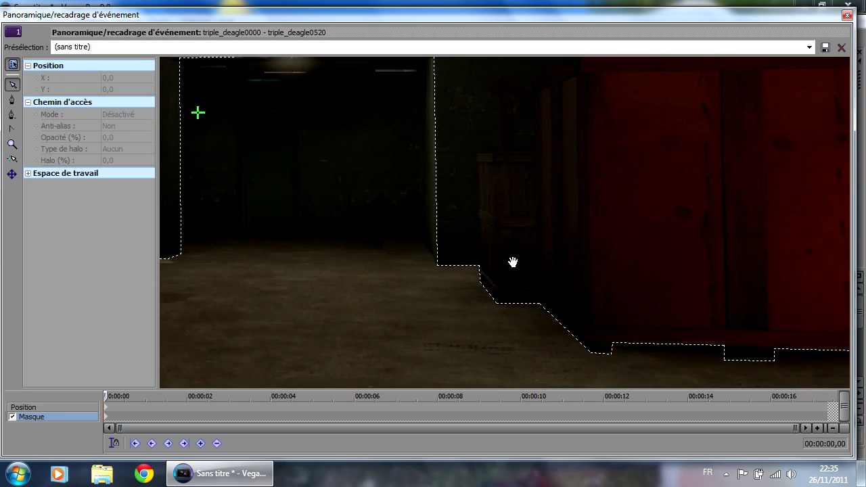
click(467, 287)
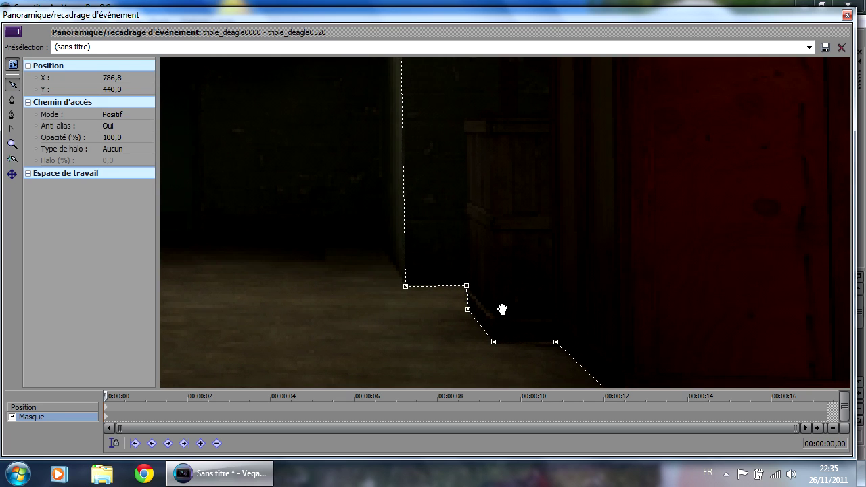
scroll(572, 289, down, 2)
drag(602, 292, 481, 223)
scroll(501, 299, up, 2)
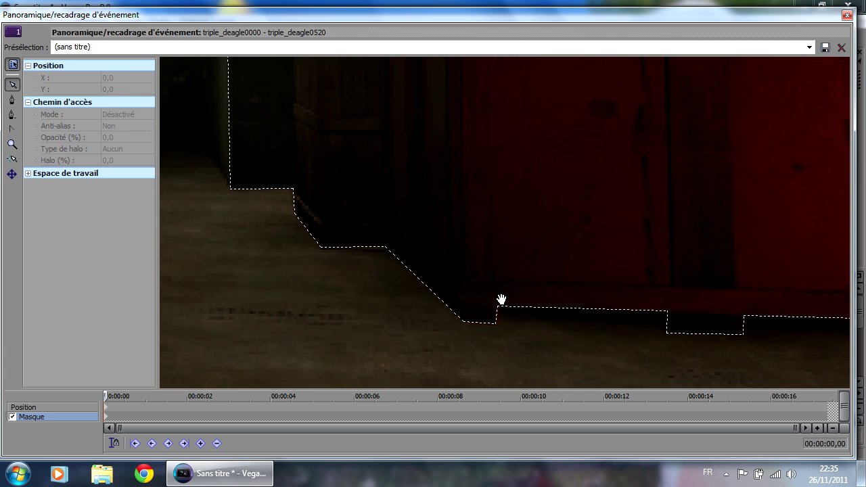
scroll(501, 299, up, 2)
click(495, 330)
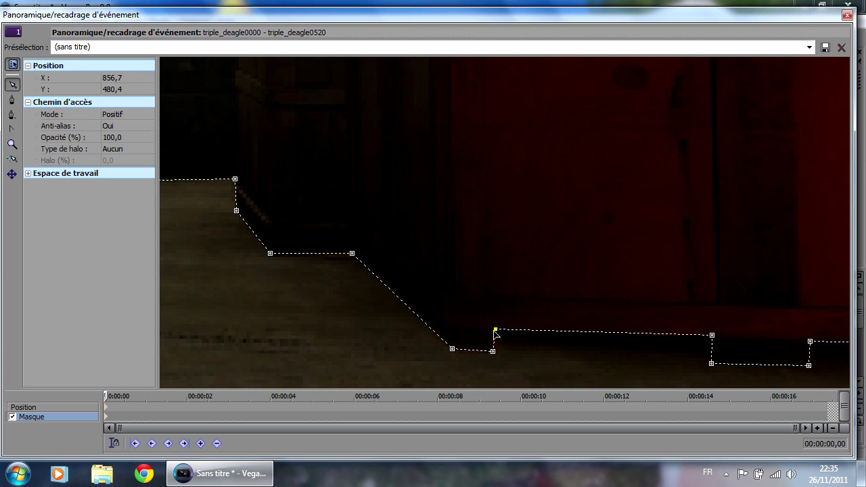
drag(491, 333, 494, 332)
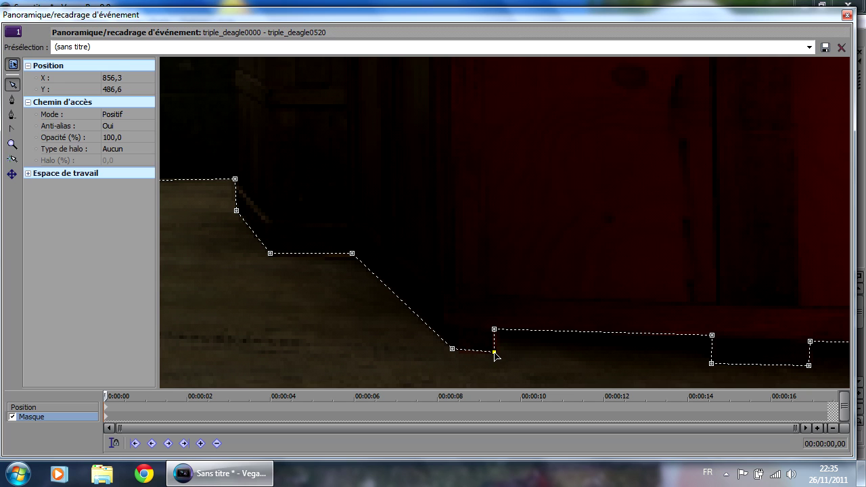
Check the mask points around the middle block and move the far foot's inner upper point to about X 1001.4, Y 485.5
drag(721, 290, 504, 224)
click(604, 307)
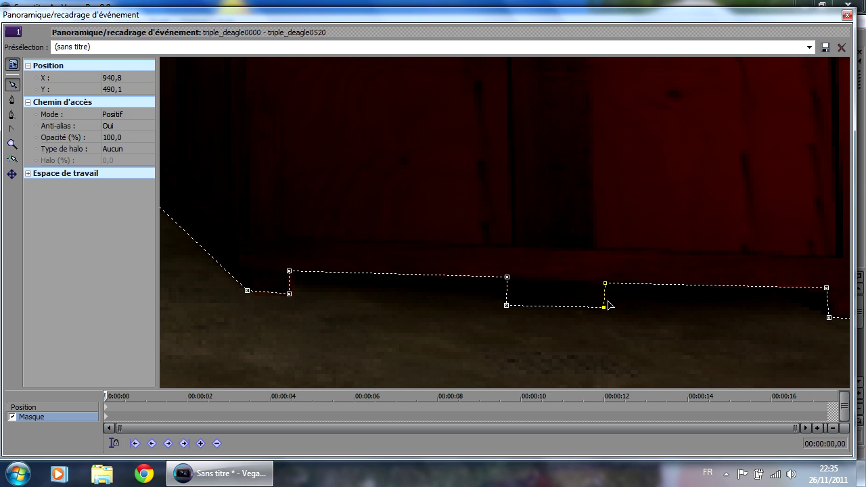
scroll(591, 282, down, 2)
drag(699, 288, 522, 279)
scroll(560, 264, up, 2)
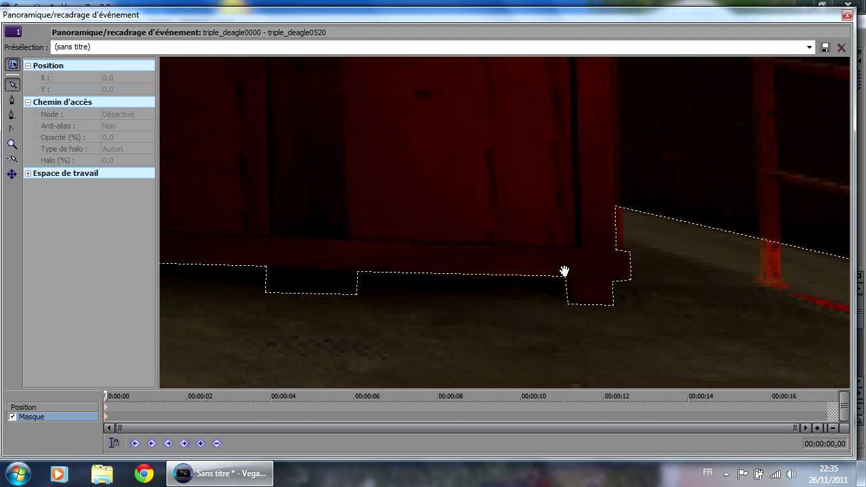
click(565, 277)
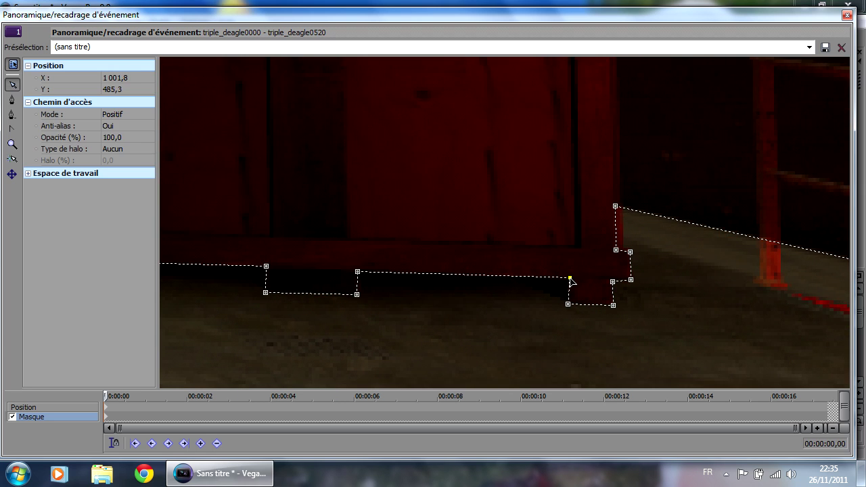
scroll(622, 214, down, 2)
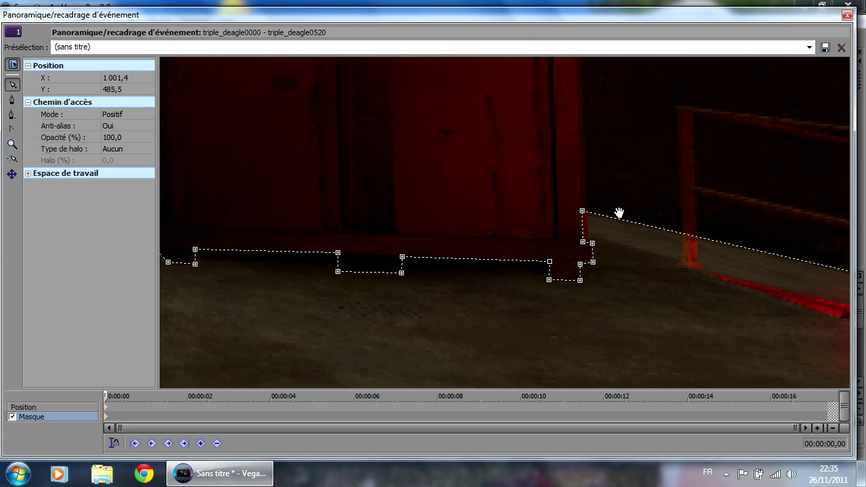
scroll(622, 212, down, 4)
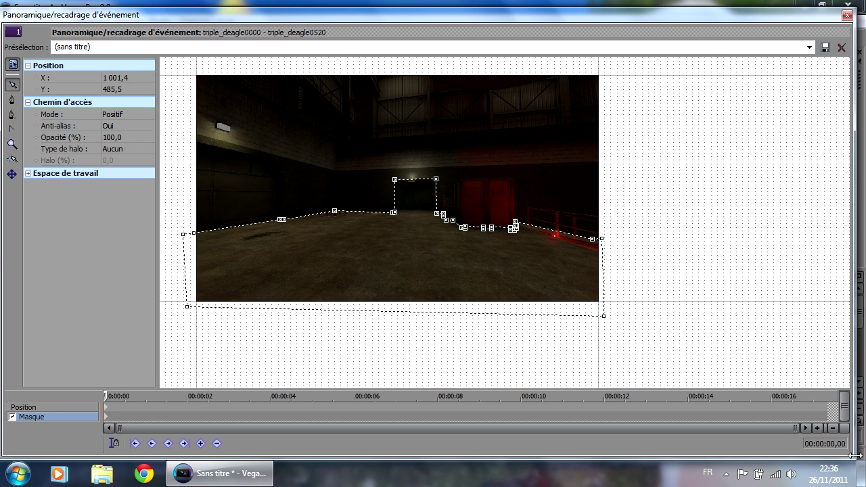
At the start of the floor clip, restrict frame movement to vertical and move the pan/crop frame to centre Y -48.8
drag(851, 455, 455, 303)
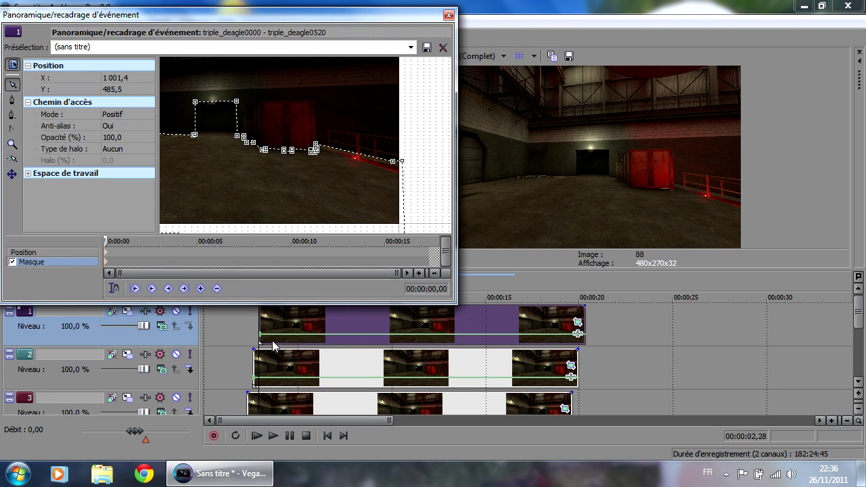
click(106, 253)
click(12, 159)
click(11, 159)
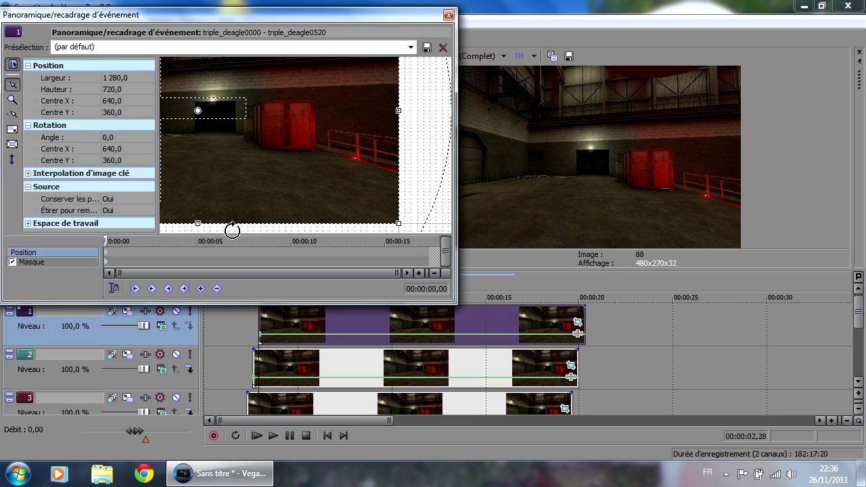
drag(292, 151, 290, 115)
scroll(317, 132, down, 5)
scroll(106, 244, up, 5)
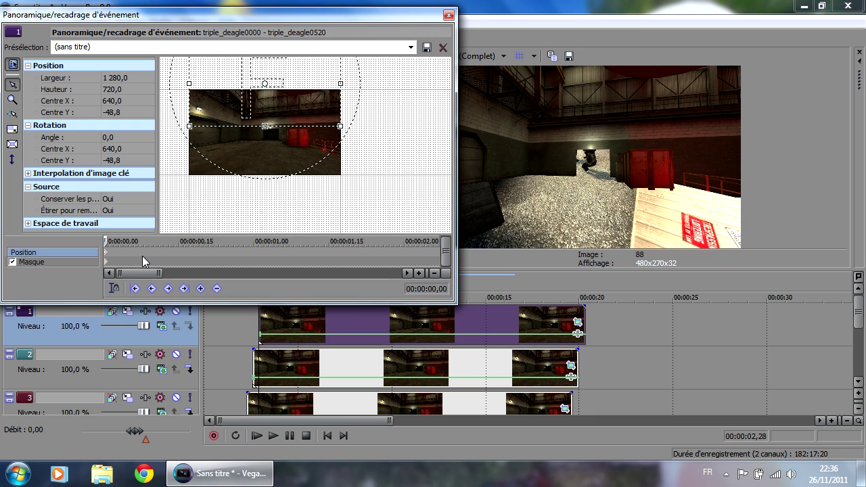
Add a position keyframe at 00:00:00,10 that restores the pan/crop frame to its default 1280 × 720 placement
drag(106, 241, 169, 241)
scroll(167, 254, up, 3)
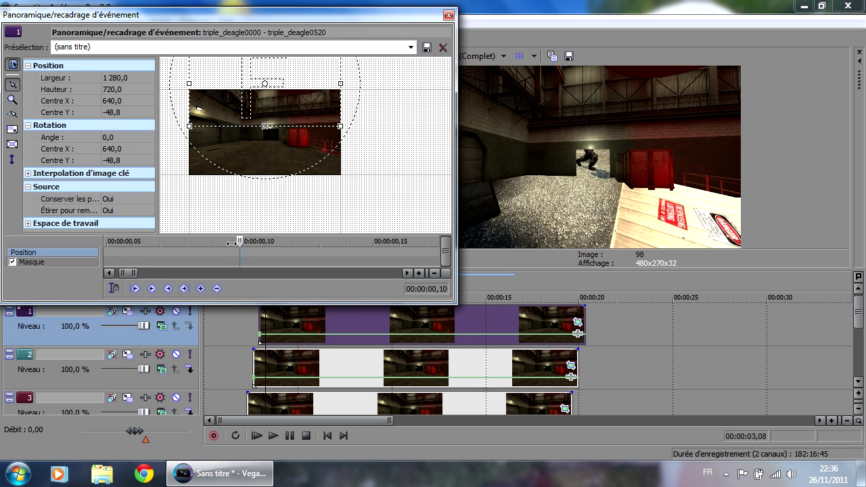
scroll(279, 155, down, 2)
scroll(241, 245, down, 2)
scroll(193, 250, up, 3)
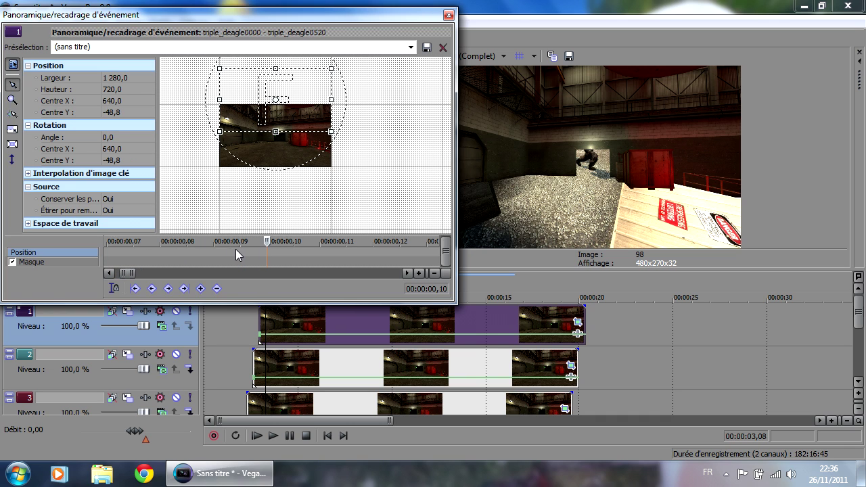
scroll(243, 247, down, 5)
scroll(135, 241, down, 2)
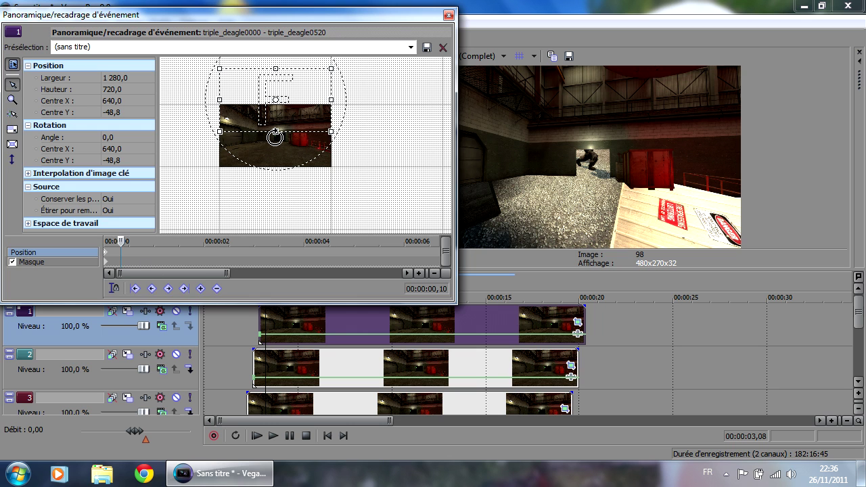
right_click(294, 110)
click(318, 140)
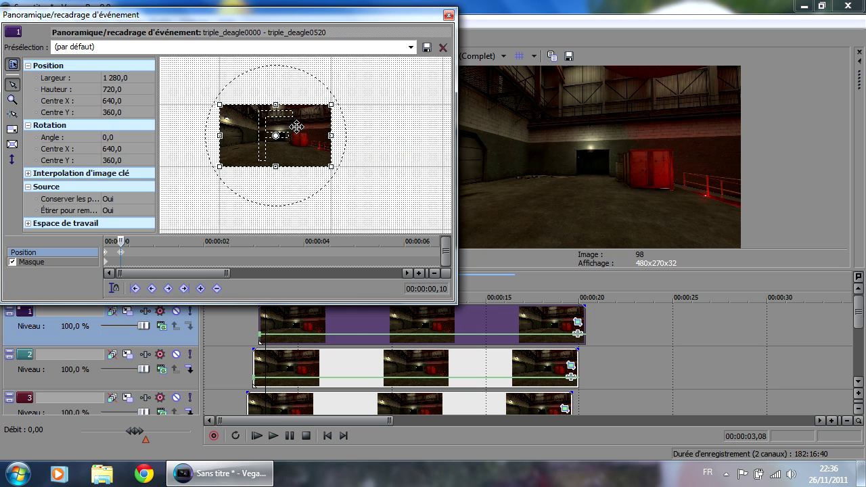
drag(121, 241, 121, 241)
Enlarge the video preview and switch to editing the floor mask at 00:00:00,10
drag(612, 268, 622, 413)
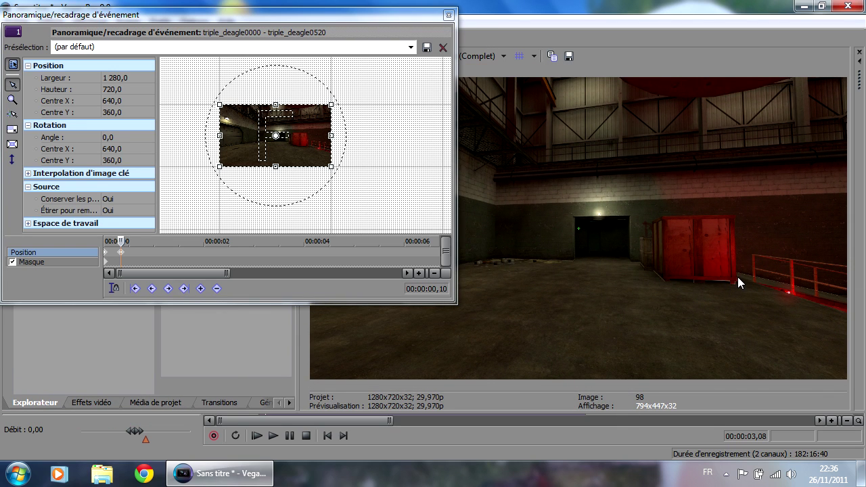
click(105, 263)
drag(111, 240, 120, 240)
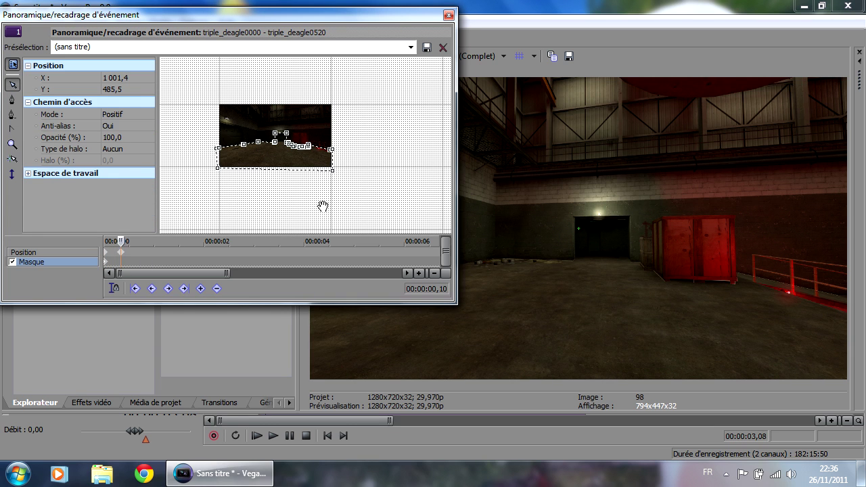
Refit the mask around the container's far foot by raising its inner upper point to the beam and adjusting its two lower corner points
scroll(287, 144, up, 1)
scroll(288, 144, up, 6)
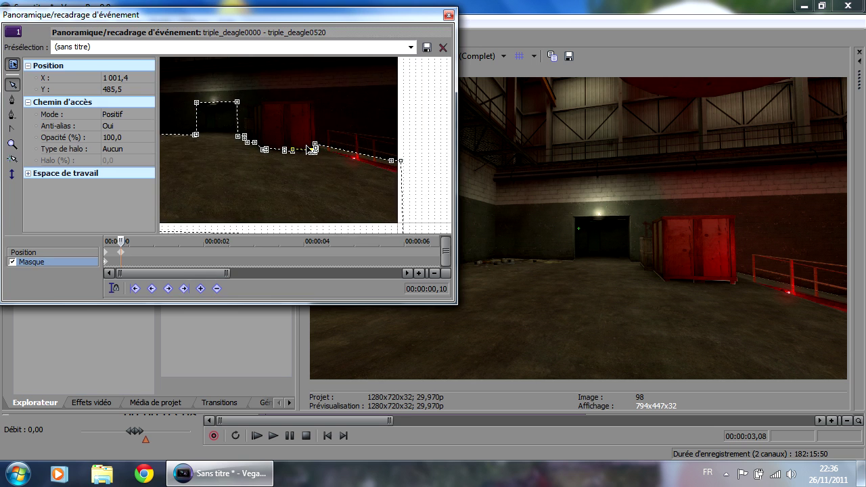
scroll(328, 149, up, 5)
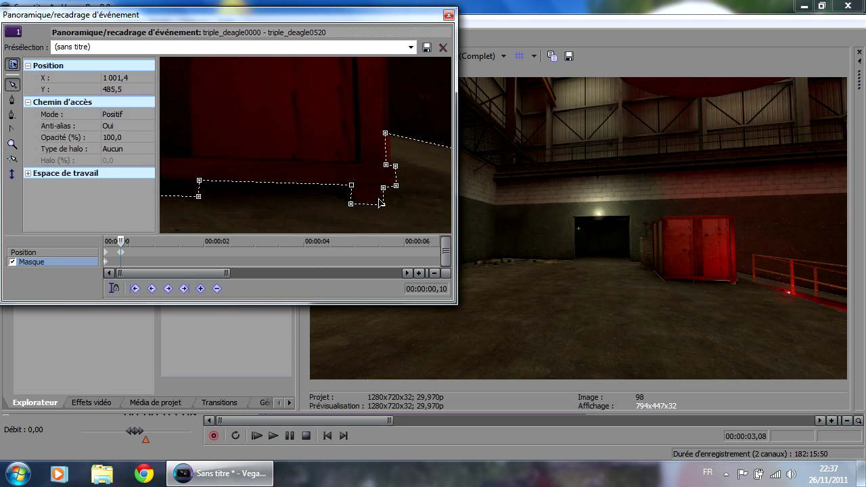
drag(365, 166, 334, 182)
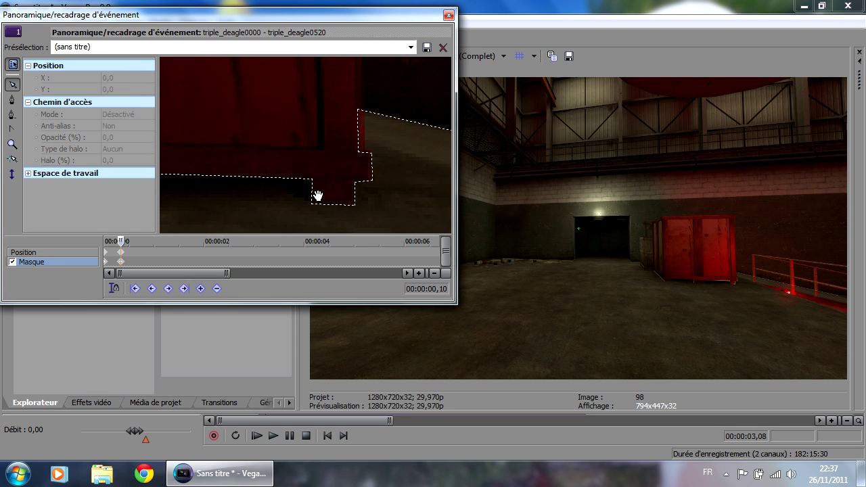
scroll(316, 197, up, 2)
click(316, 194)
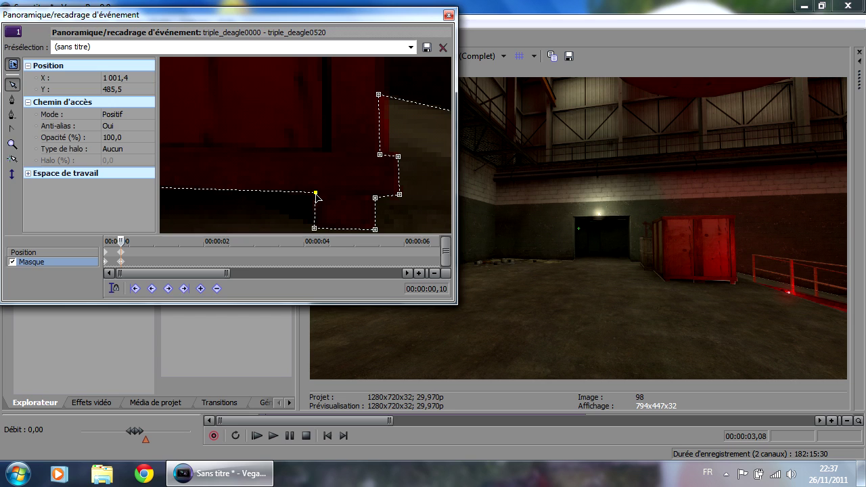
drag(316, 190, 316, 188)
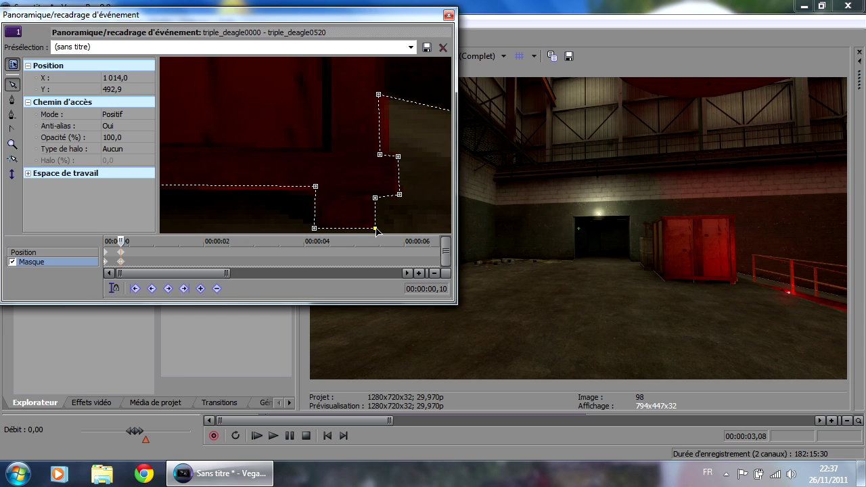
click(314, 228)
Pull the mask points at the far foot's outer upper corner and the protruding beam end slightly inward
drag(373, 199, 397, 198)
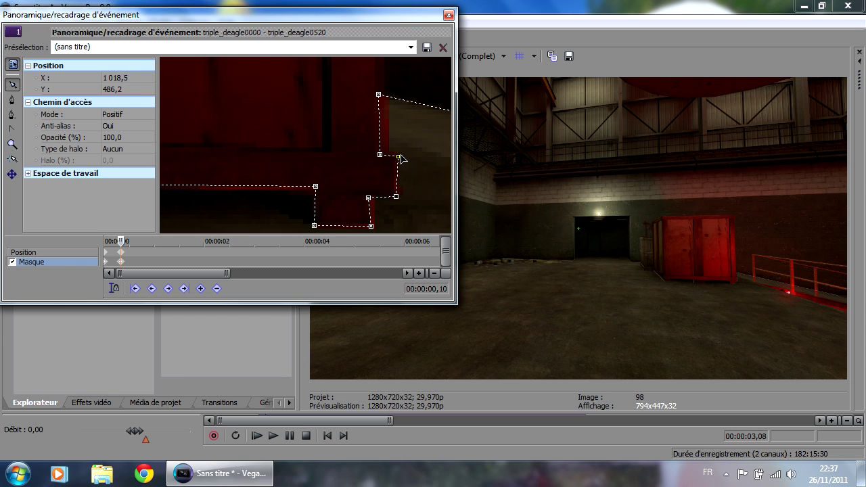
drag(397, 157, 396, 161)
click(395, 197)
drag(395, 198, 393, 199)
Shift the middle block's two mask points nearest the doorway slightly inward, the upper one to about X 915.5, Y 481.8
drag(280, 145, 413, 134)
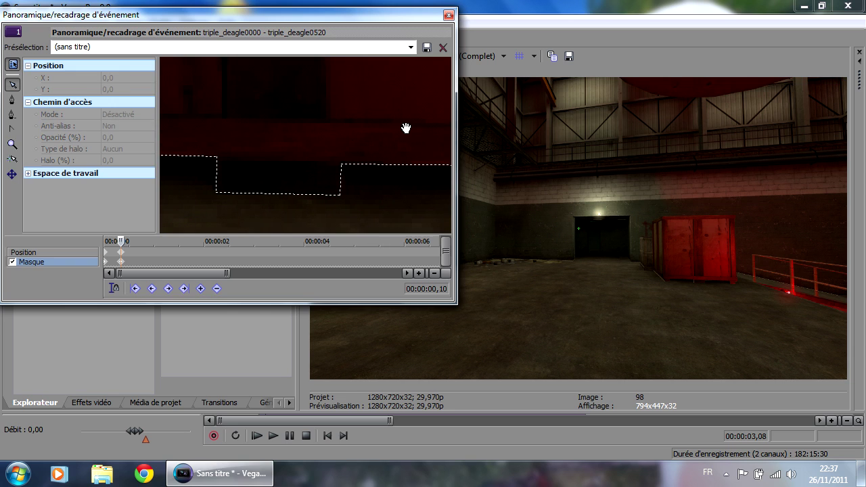
click(217, 192)
drag(217, 194, 220, 195)
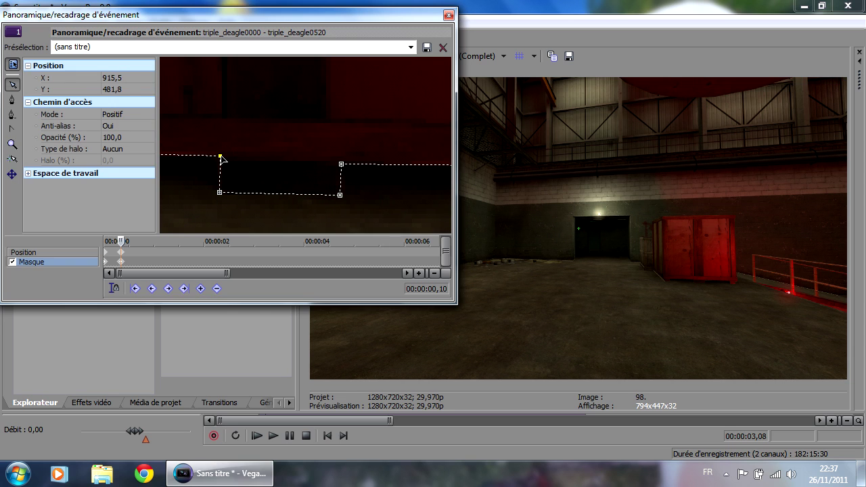
Check the mask points around the container's near foot and along the stepped edge towards the doorway
drag(236, 124, 372, 116)
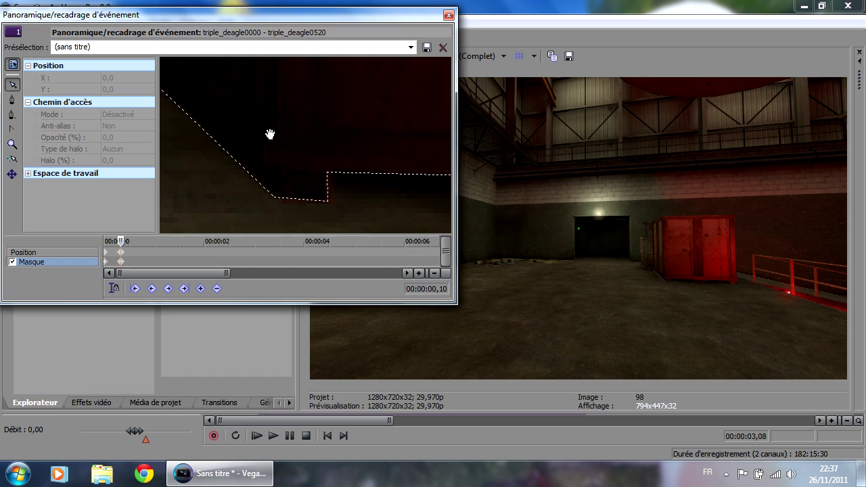
drag(261, 133, 275, 133)
click(286, 200)
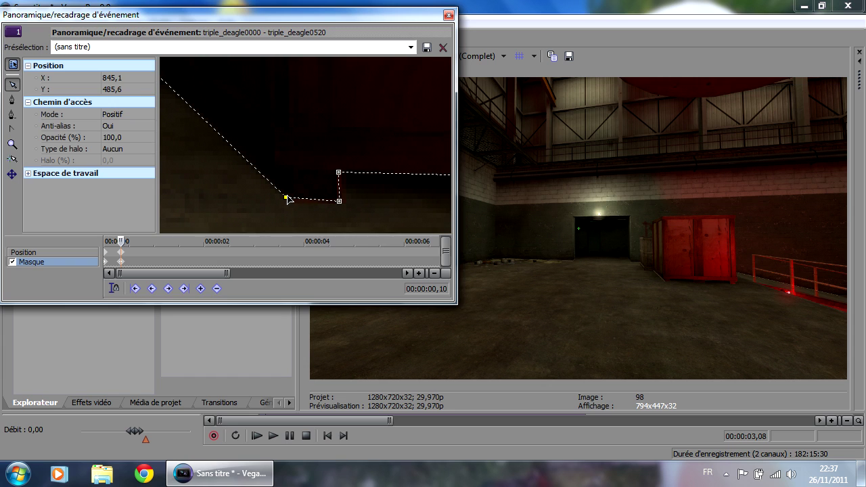
drag(259, 136, 304, 169)
click(318, 182)
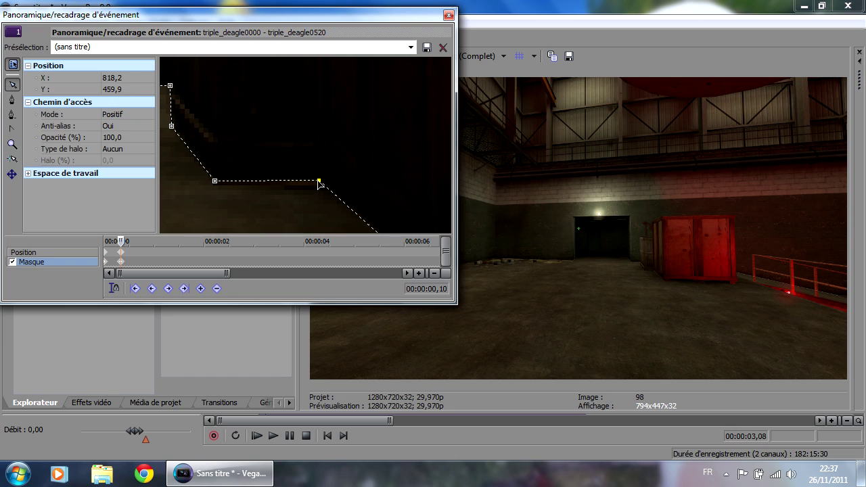
drag(277, 131, 328, 228)
drag(226, 148, 183, 181)
Check the mask points at the container's far edge and the frame border, and the segment running along the railing
scroll(213, 162, up, 4)
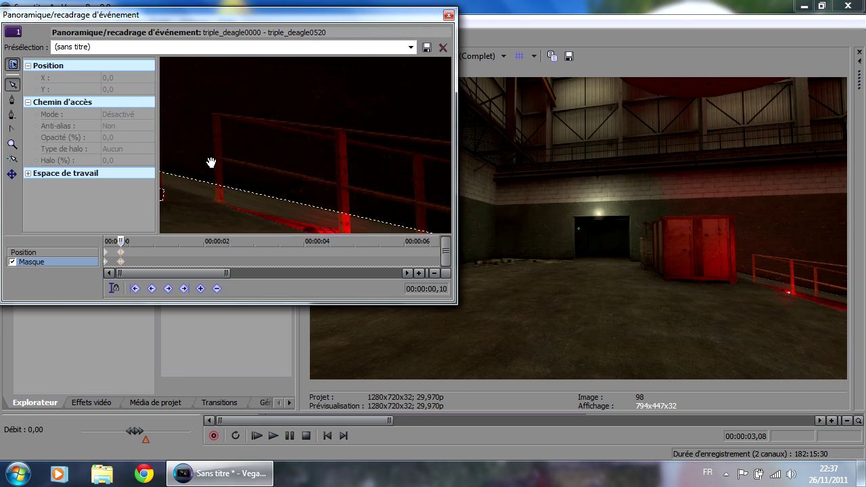
drag(213, 156, 245, 178)
click(245, 179)
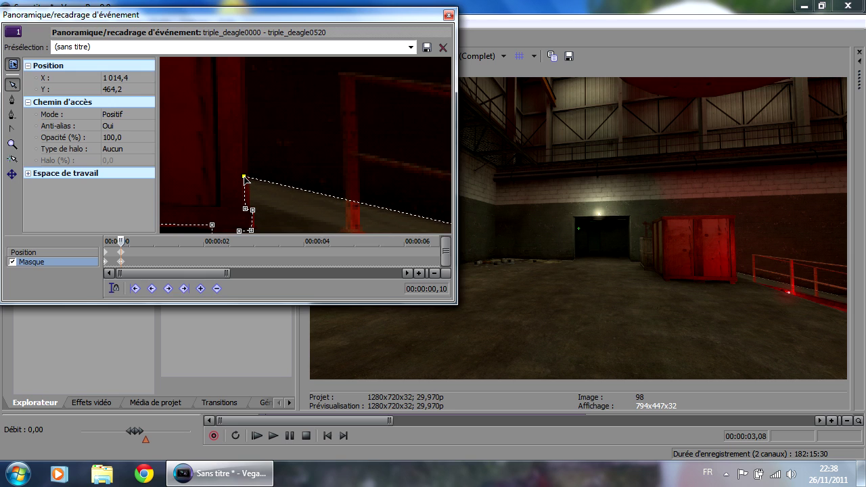
drag(305, 160, 304, 200)
scroll(292, 149, up, 3)
click(307, 197)
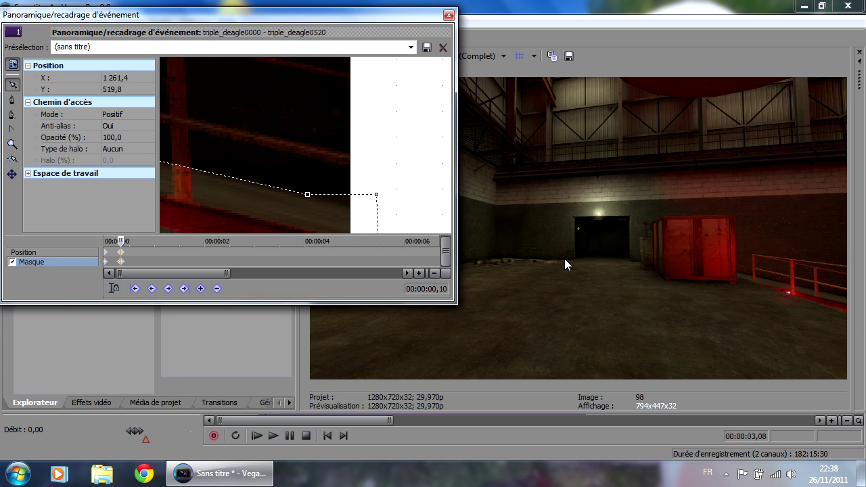
scroll(247, 169, down, 3)
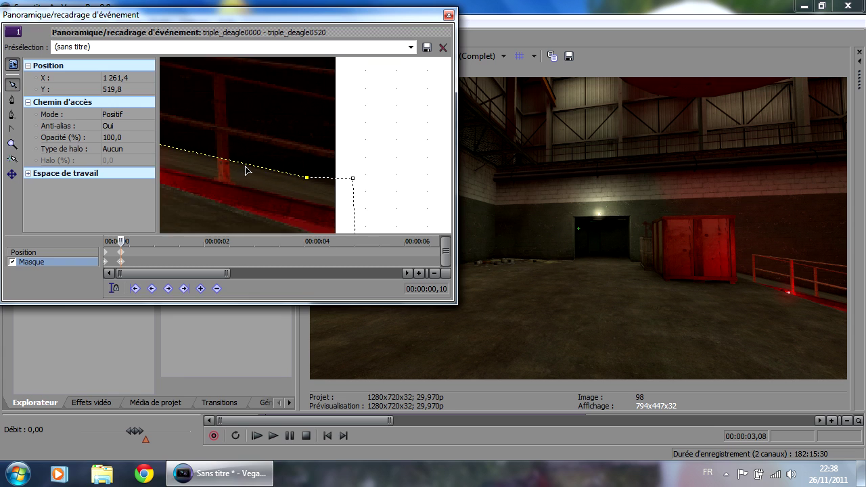
click(307, 158)
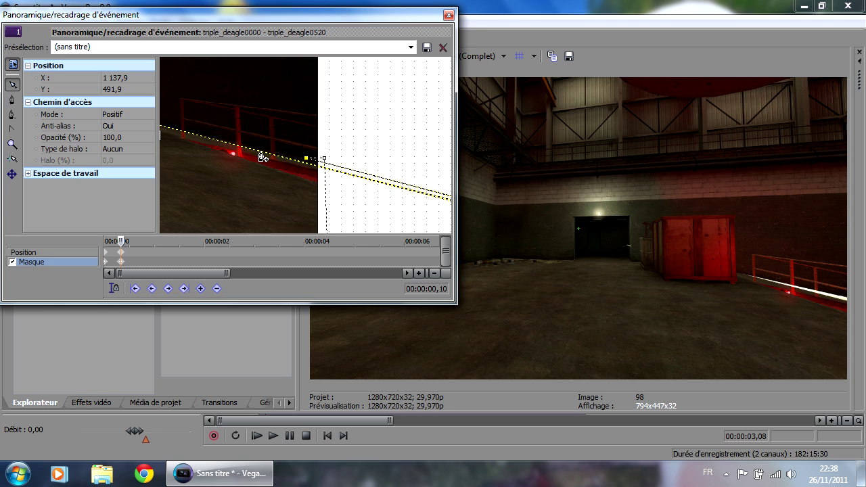
Align the mask segment along the doorway's container-side edge, centred at about X 764.2, Y 384.8
scroll(280, 168, up, 2)
click(236, 100)
scroll(311, 163, up, 5)
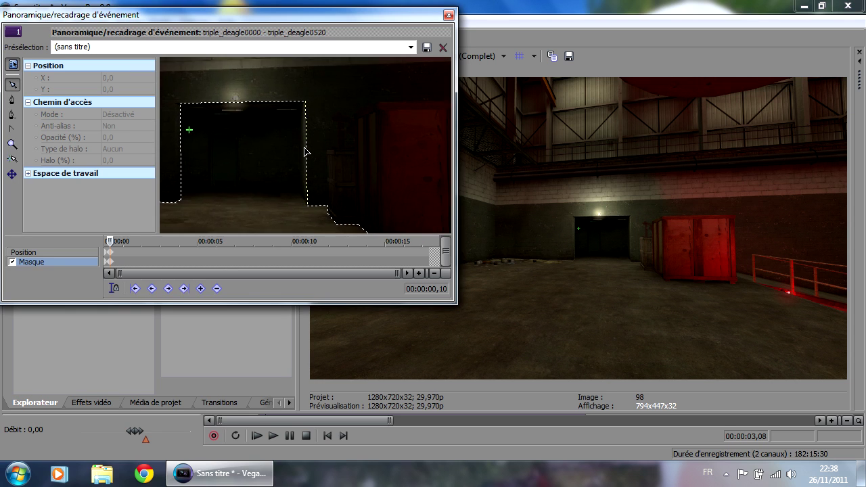
click(308, 174)
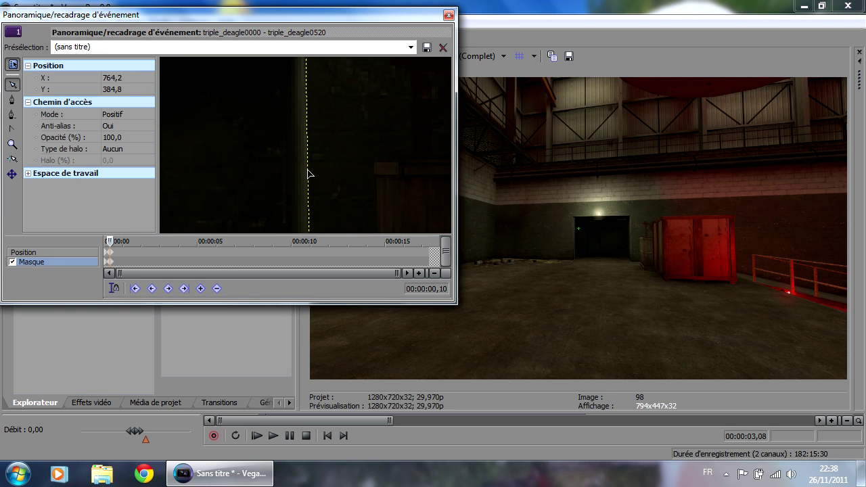
drag(307, 173, 312, 169)
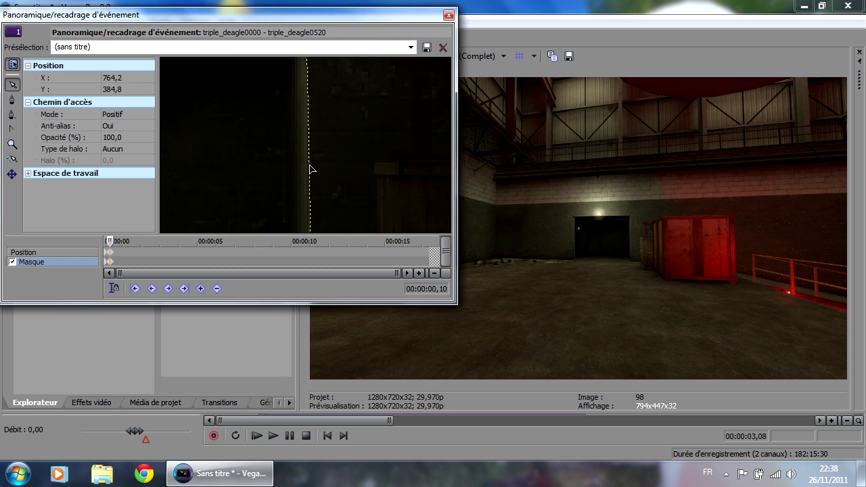
scroll(363, 164, down, 2)
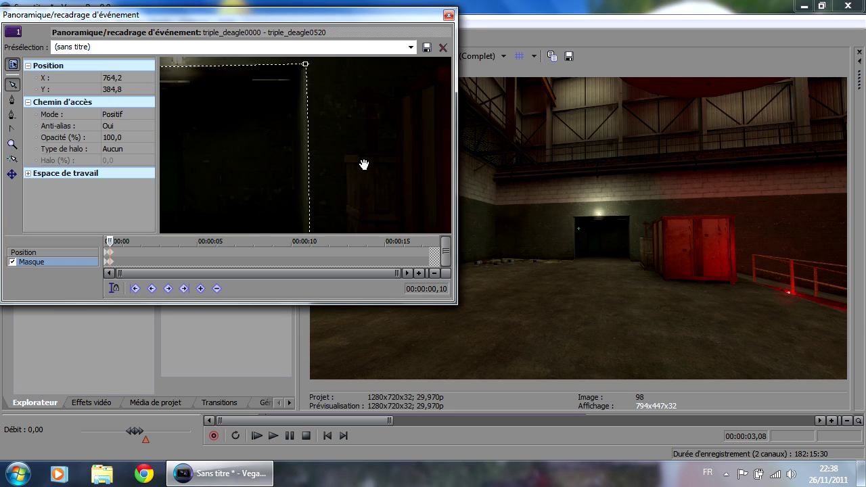
Realign the two mask points at the doorway's other lower corner, placing the corner point at about X 630.3, Y 433.5
click(389, 139)
drag(358, 168, 450, 238)
drag(386, 203, 362, 215)
click(363, 210)
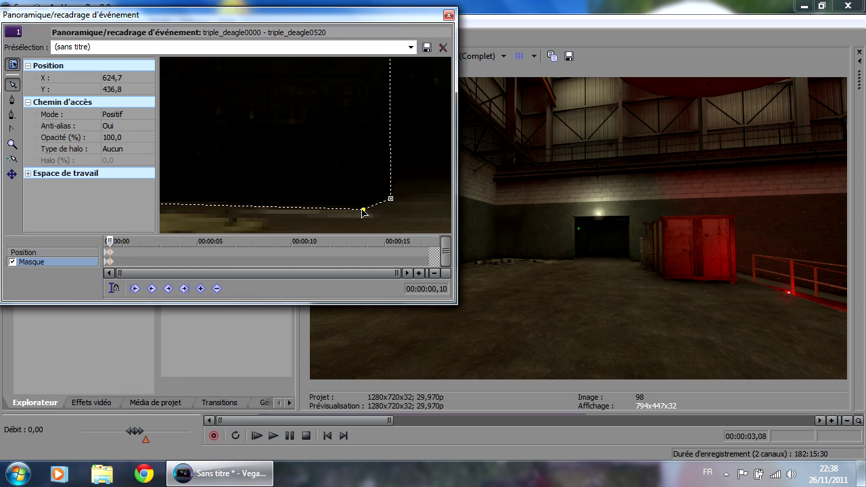
drag(363, 211, 388, 201)
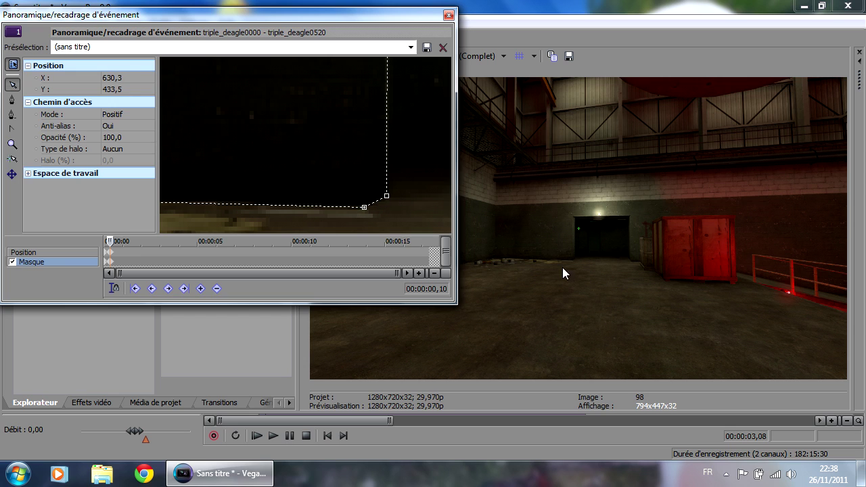
scroll(363, 142, down, 1)
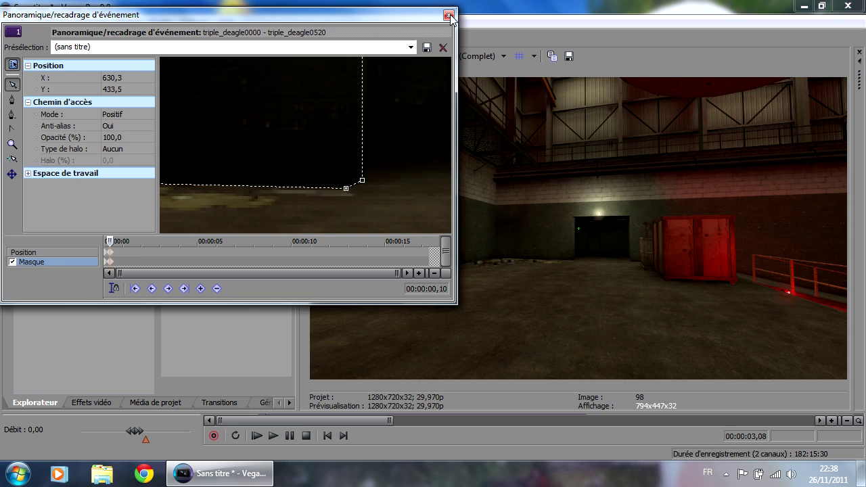
Move the refined mask keyframe from 00:00:00,10 to 00:00:00,00, replacing the initial one
scroll(143, 256, up, 5)
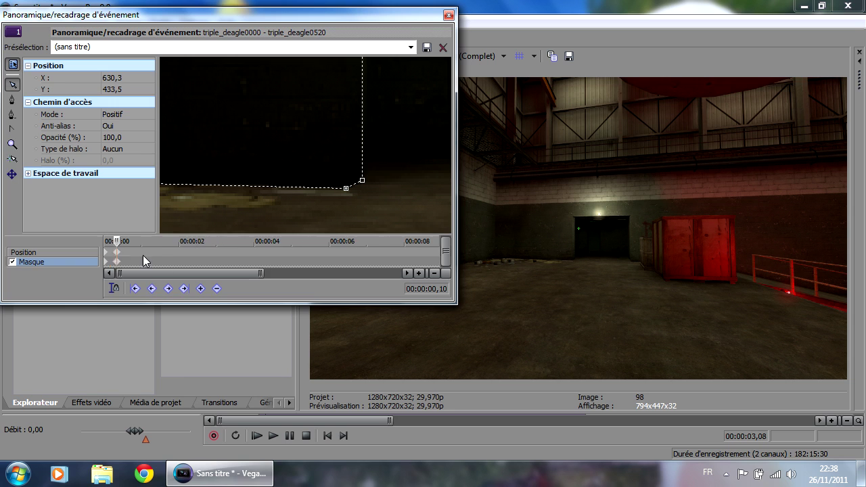
scroll(136, 253, up, 1)
click(103, 246)
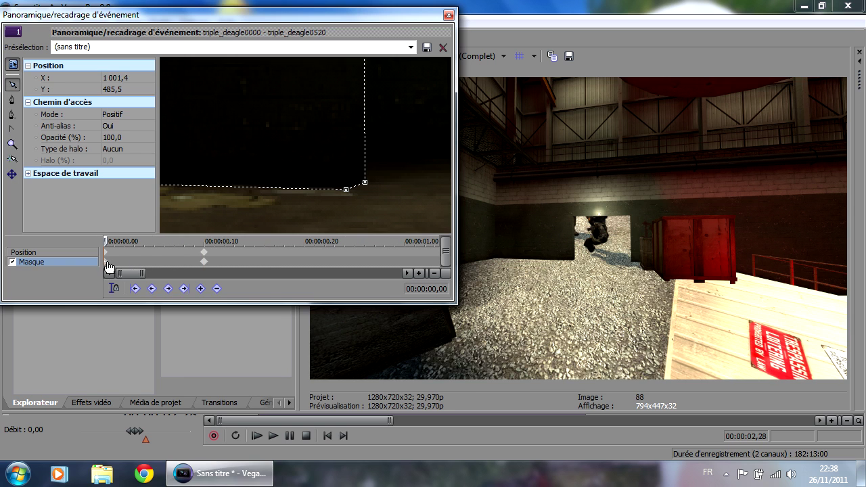
drag(204, 261, 104, 261)
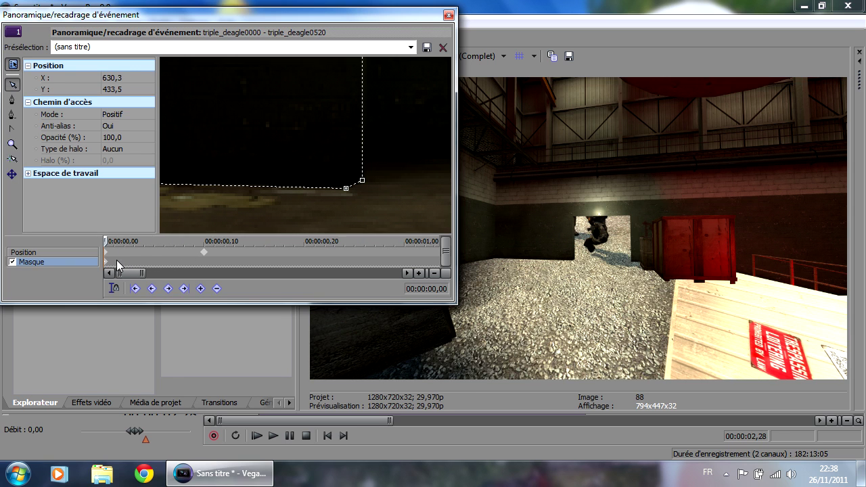
Leave the mask editing and play back the transition from 00:00:01,22 in an enlarged preview
click(449, 14)
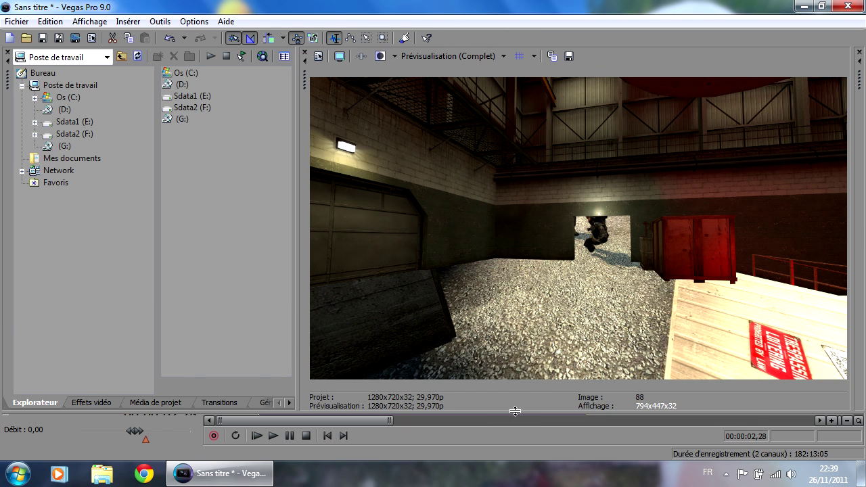
drag(514, 413, 473, 203)
click(236, 268)
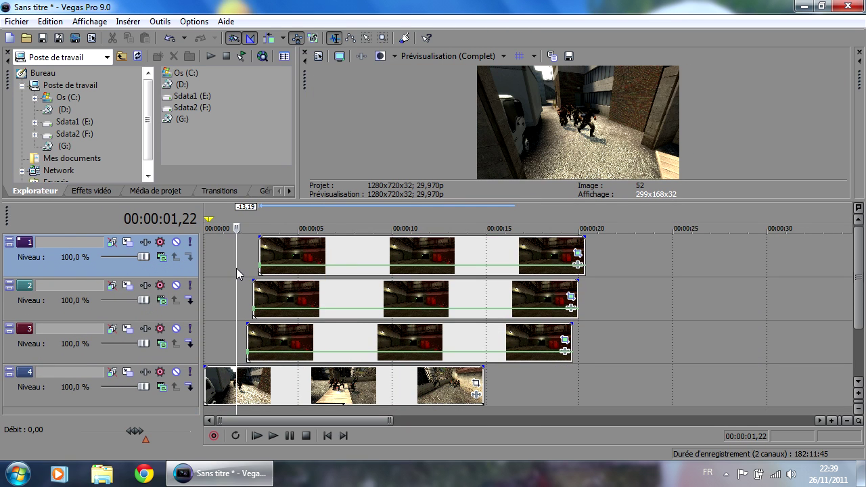
drag(435, 200, 445, 271)
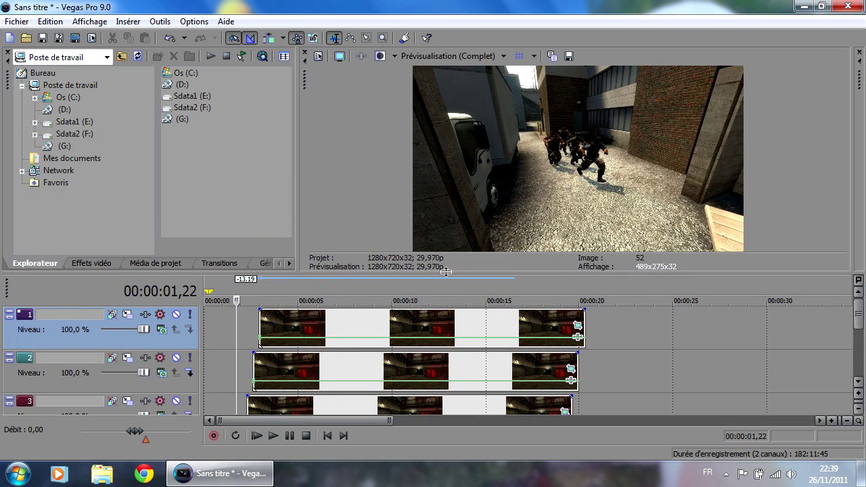
key(space)
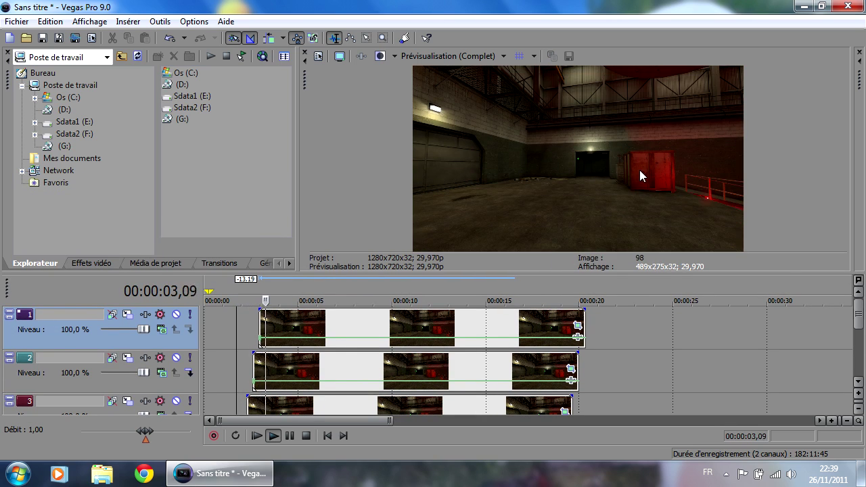
key(space)
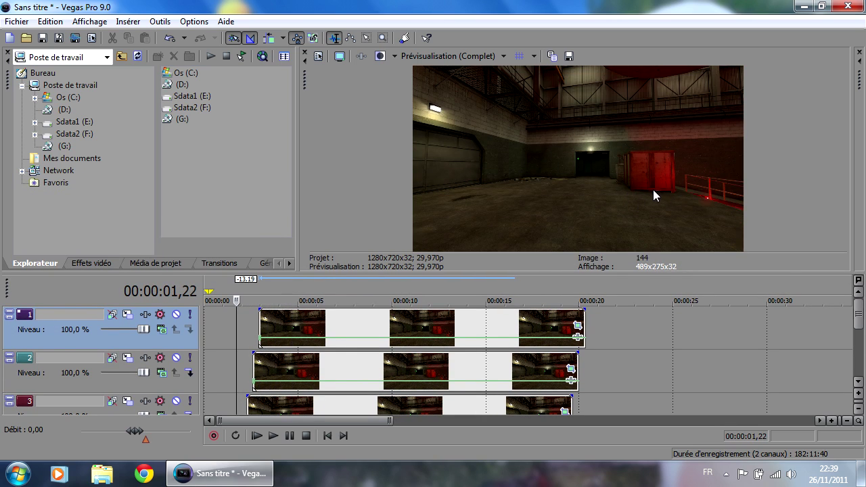
Fine-tune the mask points along the container's lower edge, at about X 1001.4, Y 484.2 and X 971.2, Y 483.6
click(269, 319)
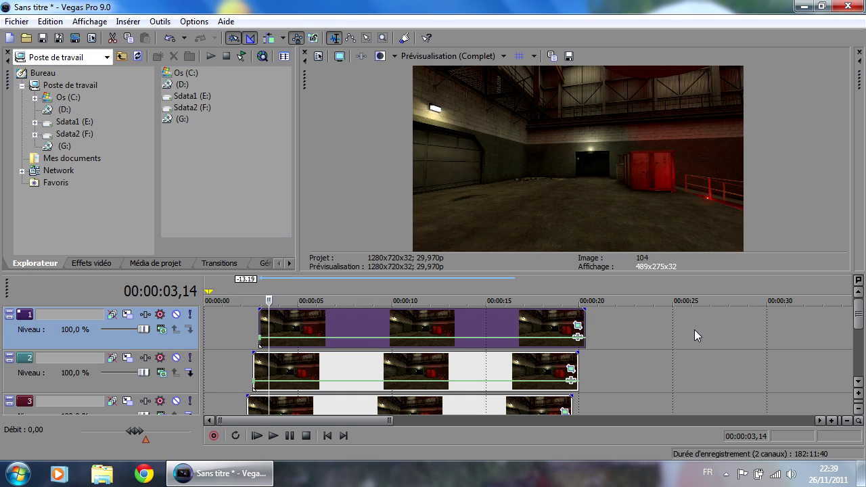
click(576, 326)
scroll(386, 179, up, 5)
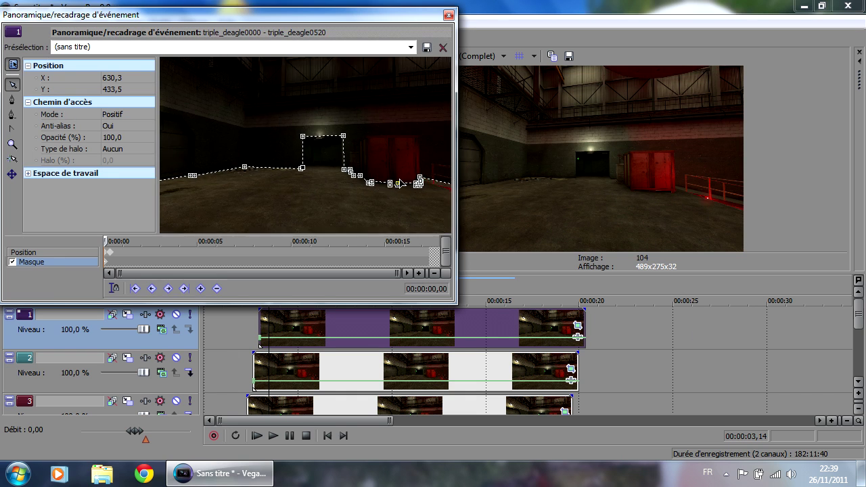
scroll(265, 189, up, 3)
scroll(305, 170, up, 4)
scroll(313, 223, up, 3)
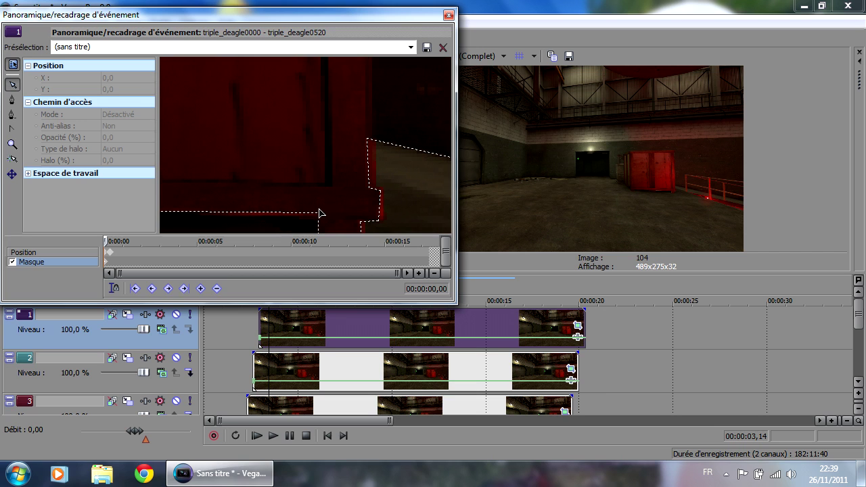
click(319, 215)
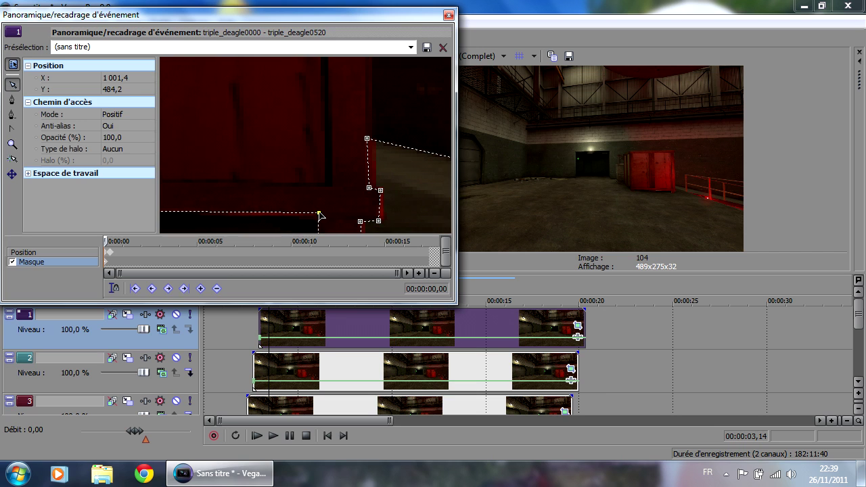
drag(319, 212, 344, 142)
click(381, 172)
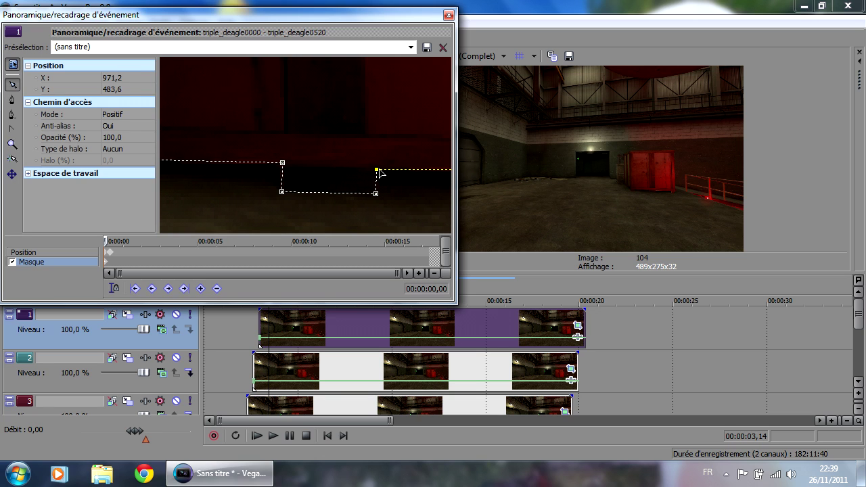
drag(377, 171, 377, 169)
click(447, 15)
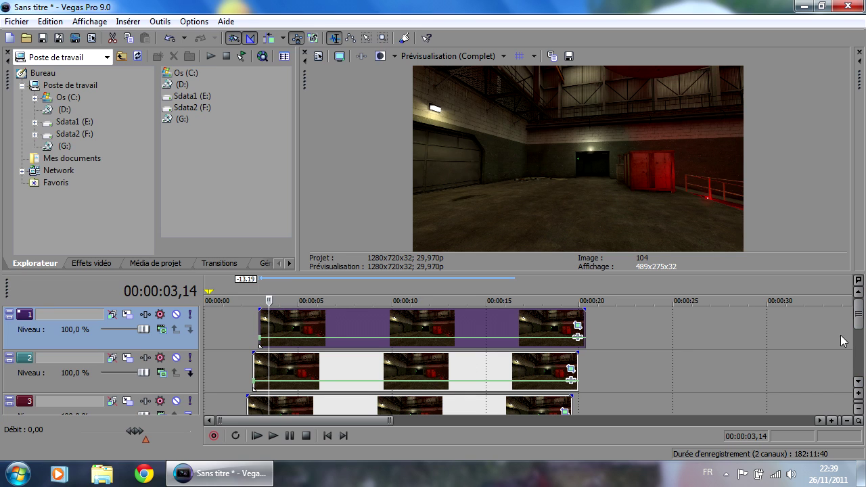
Step frame by frame through the end of the slide-in and set the playhead at 00:00:03,08
key(Left)
key(Left)
key(Left)
key(Left)
key(Left)
key(Left)
key(Left)
key(Left)
key(Left)
key(Left)
key(Right)
key(Right)
key(Right)
key(Right)
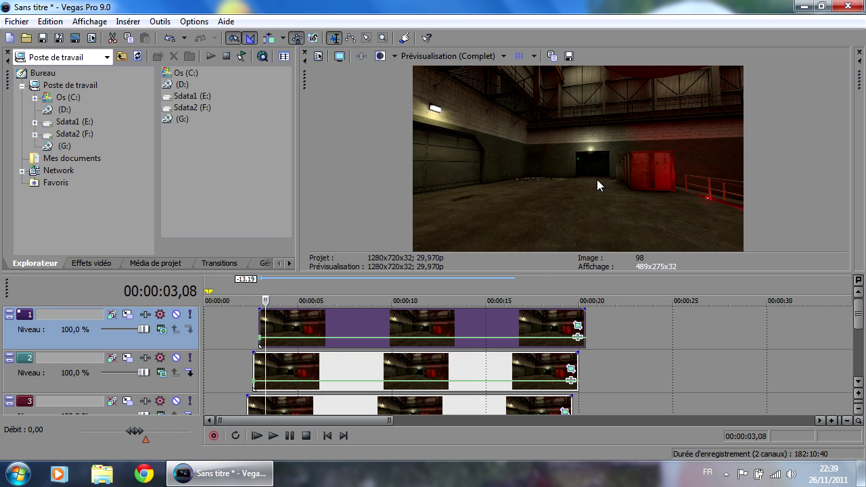
Insert a new video track above the others and place the triple_deagle clip on it starting at 00:00:03,08
click(622, 326)
right_click(622, 326)
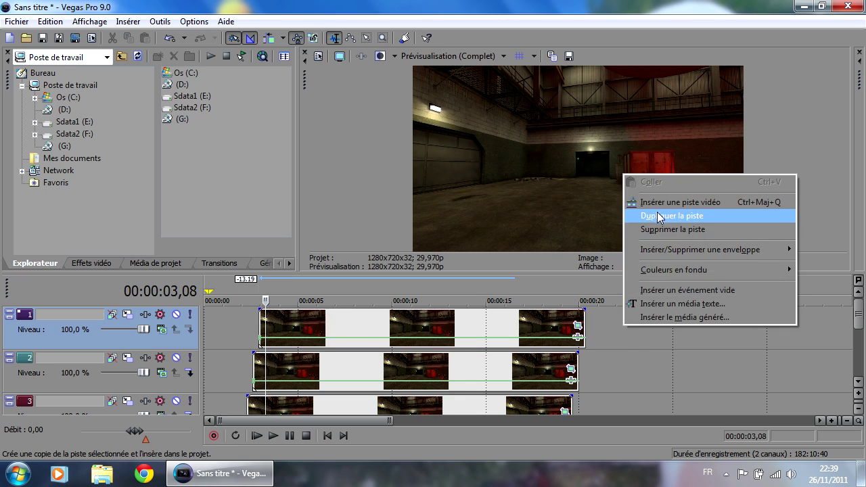
click(662, 202)
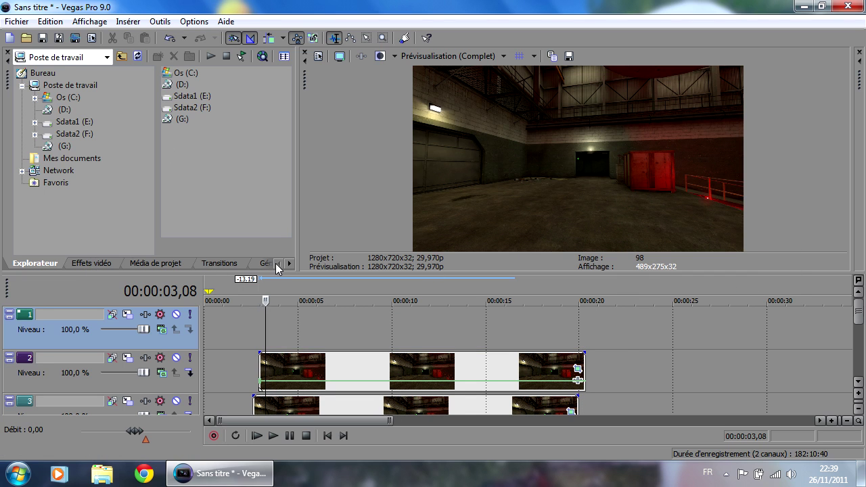
click(145, 263)
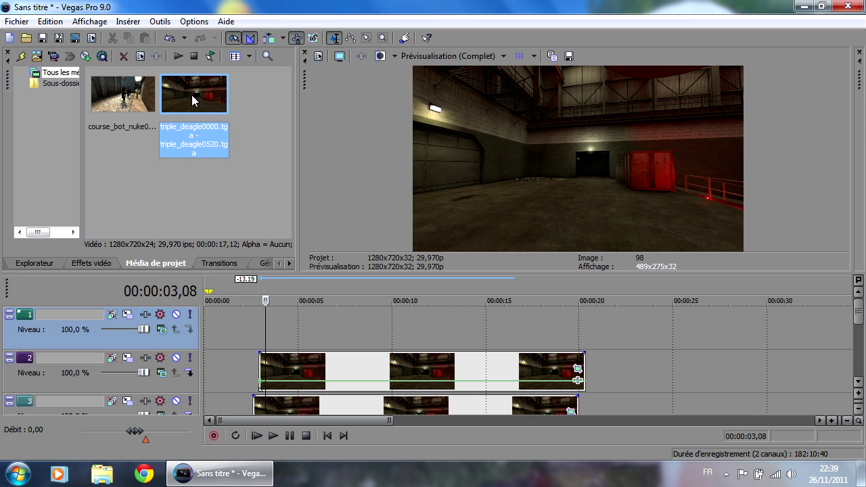
drag(177, 87, 283, 320)
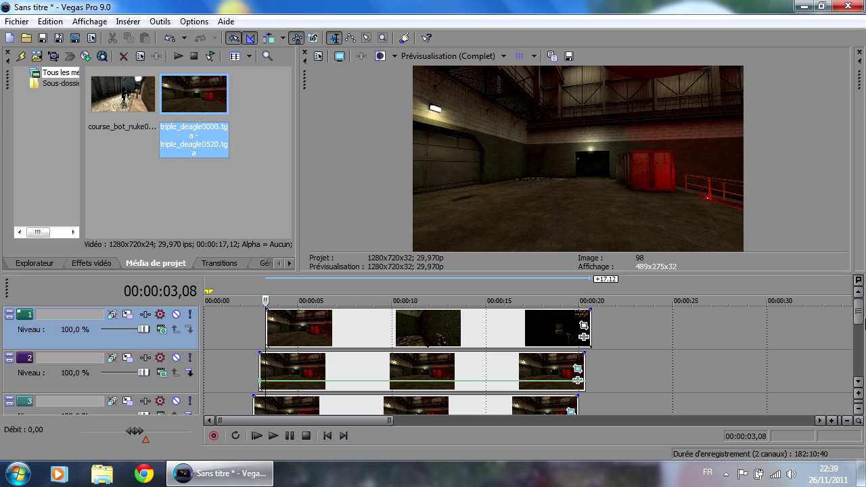
Enlarge the track area and play back the transition into the new clip from 00:00:01,08
click(856, 383)
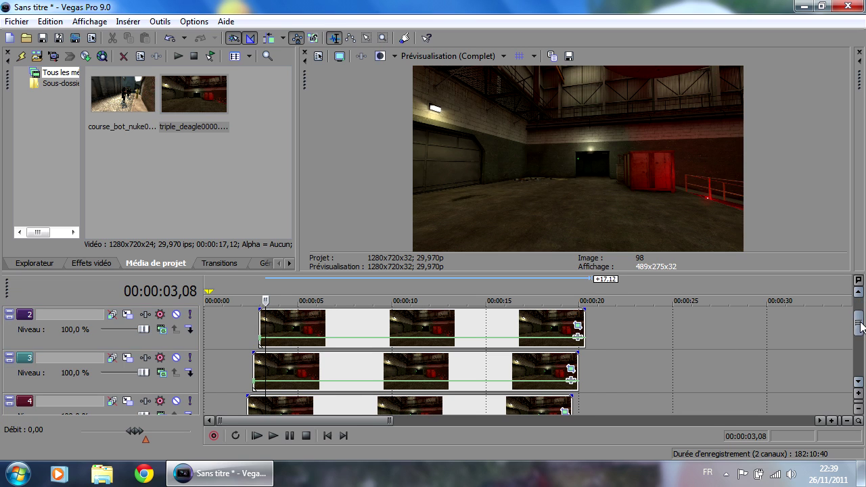
drag(698, 273, 698, 212)
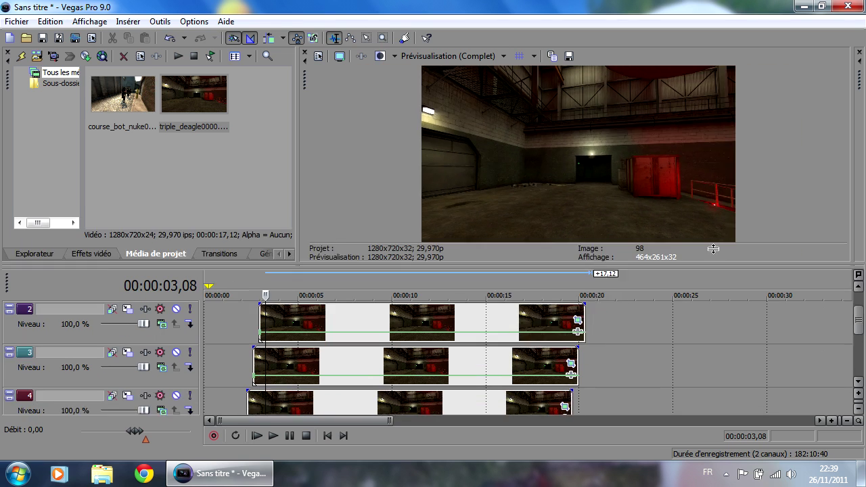
scroll(859, 272, up, 1)
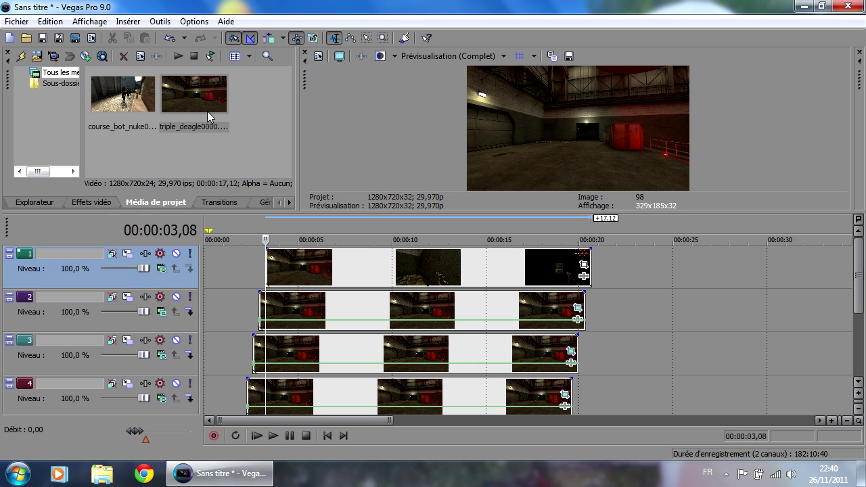
click(227, 259)
key(space)
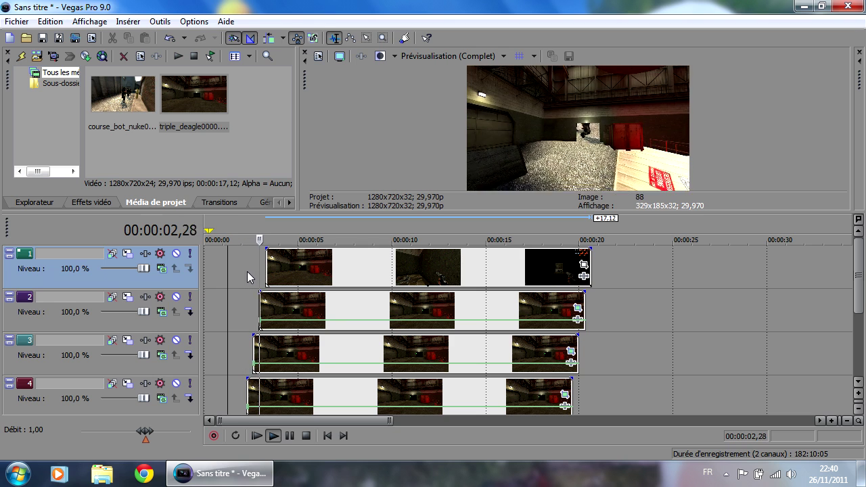
key(space)
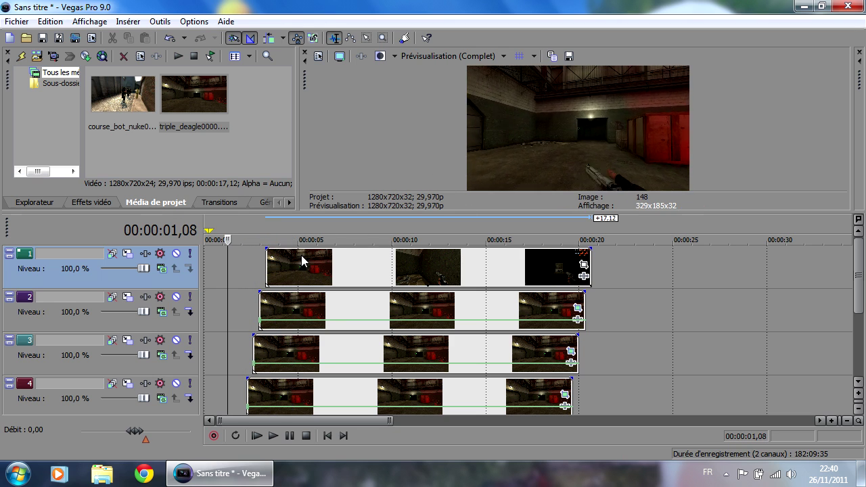
Add a velocity envelope to the new clip on track 1 and raise its speed to the maximum
right_click(284, 266)
mouse_move(476, 353)
click(541, 360)
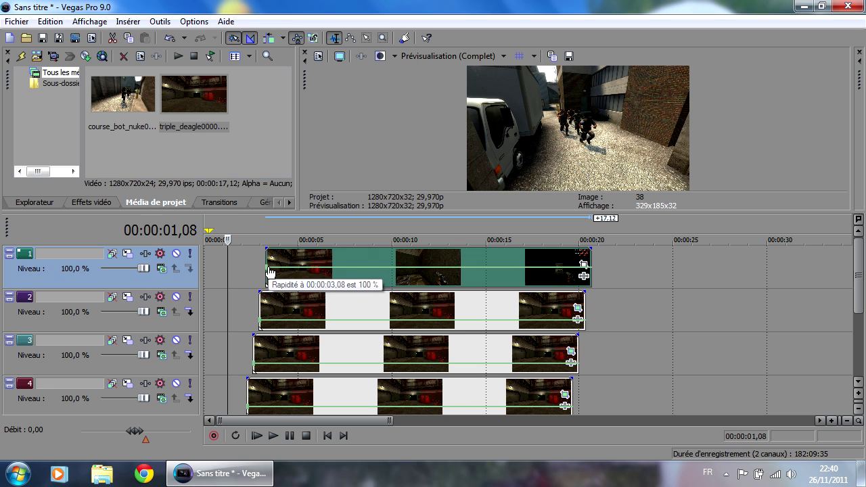
drag(269, 272, 270, 250)
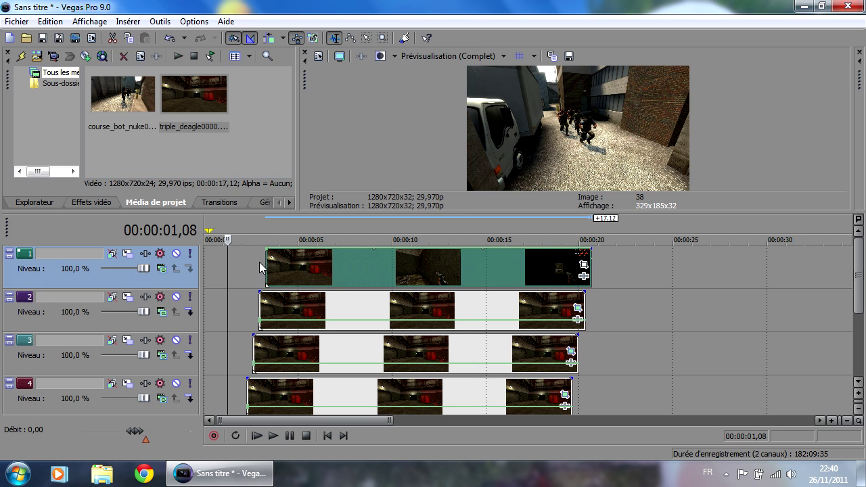
Play back the transition from 00:00:01,08 with the sped-up clip on track 1
key(space)
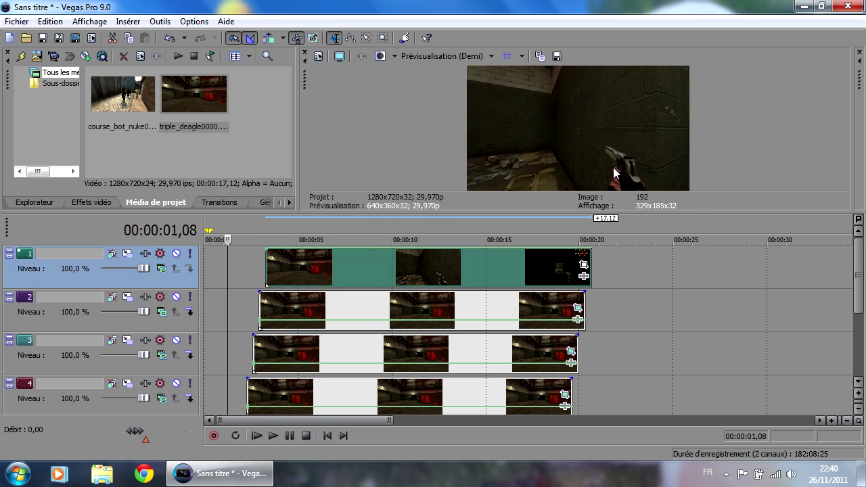
key(space)
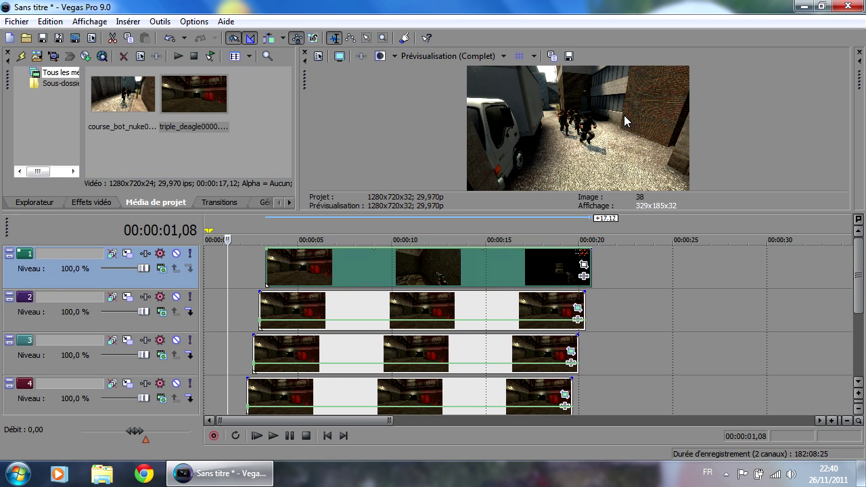
mouse_move(858, 299)
mouse_down()
mouse_move(863, 352)
mouse_move(854, 284)
mouse_up()
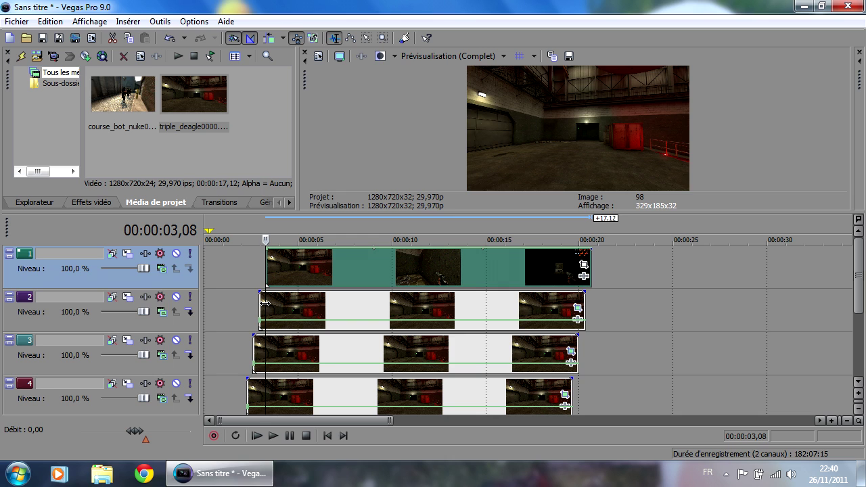
Cut the clips on tracks 2 to 5 at 00:00:03,08 and remove everything after the cut, leaving track 1 whole
click(263, 304)
ctrl+click(264, 352)
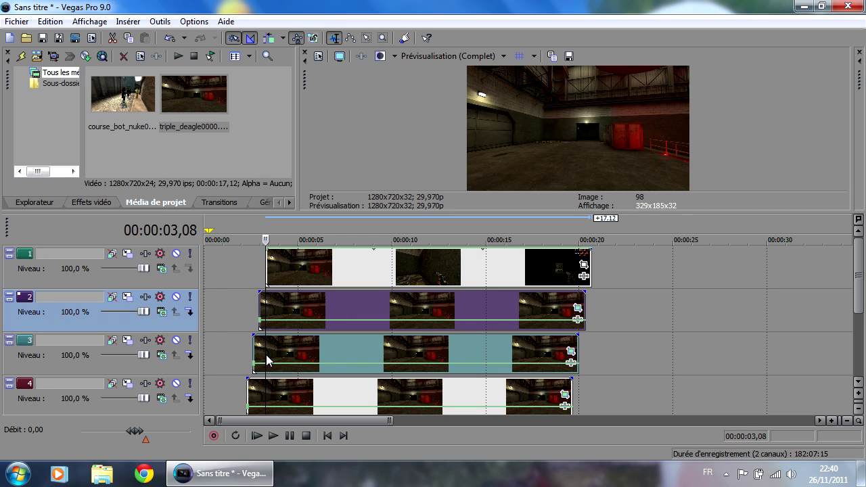
ctrl+click(269, 395)
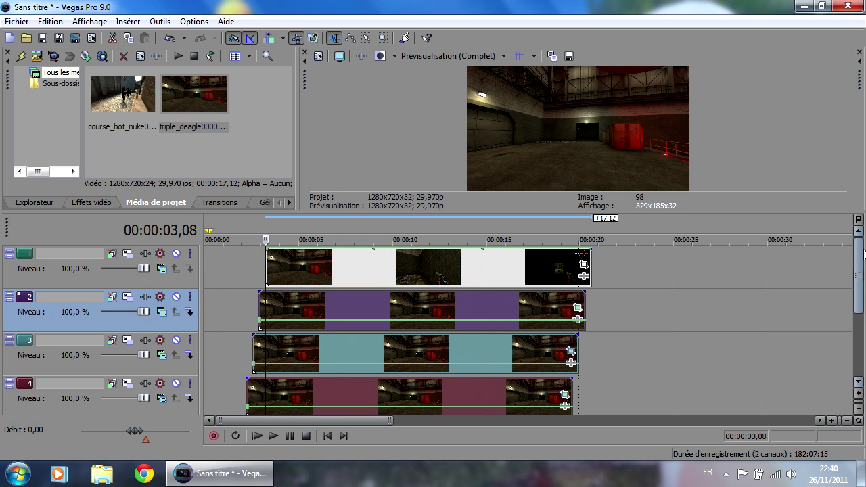
drag(860, 281, 860, 314)
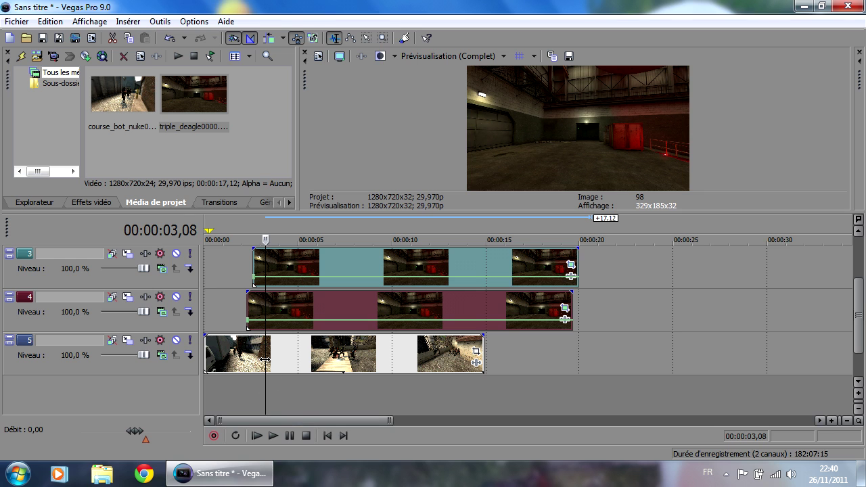
ctrl+click(424, 368)
scroll(776, 327, up, 3)
scroll(775, 328, down, 3)
drag(859, 328, 859, 295)
key(ctrl+z)
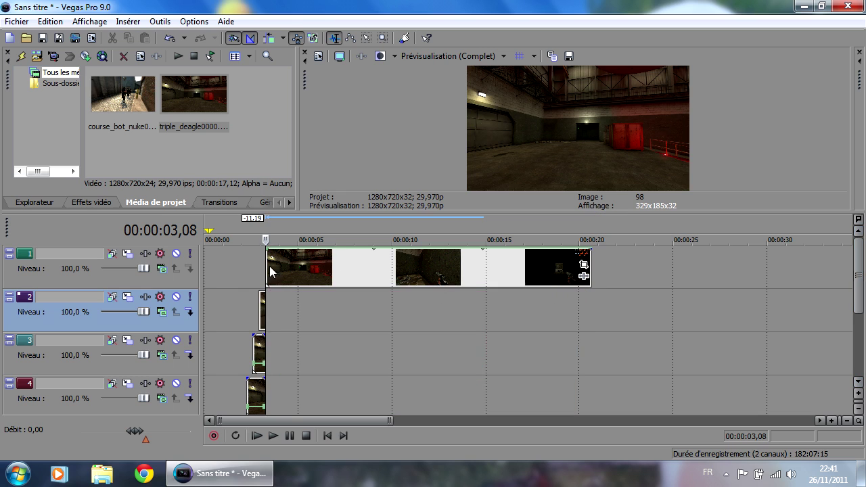
Reduce the track height until all five tracks fit in the timeline
drag(858, 268, 862, 311)
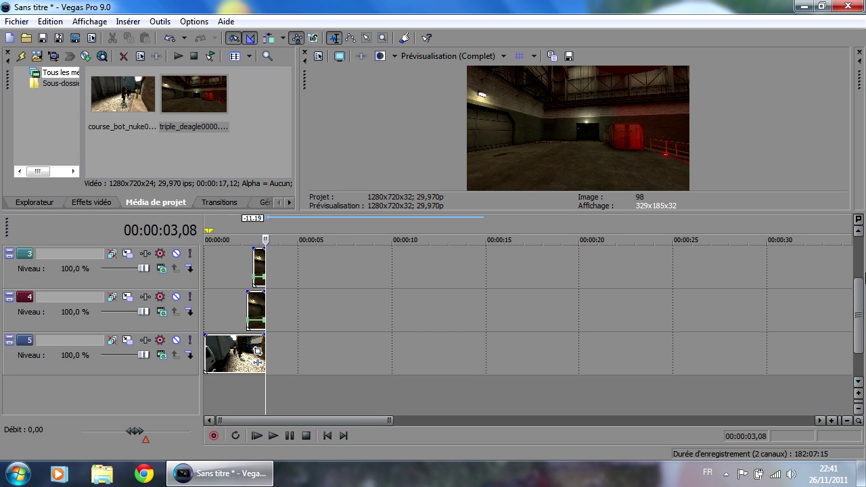
click(858, 410)
click(858, 409)
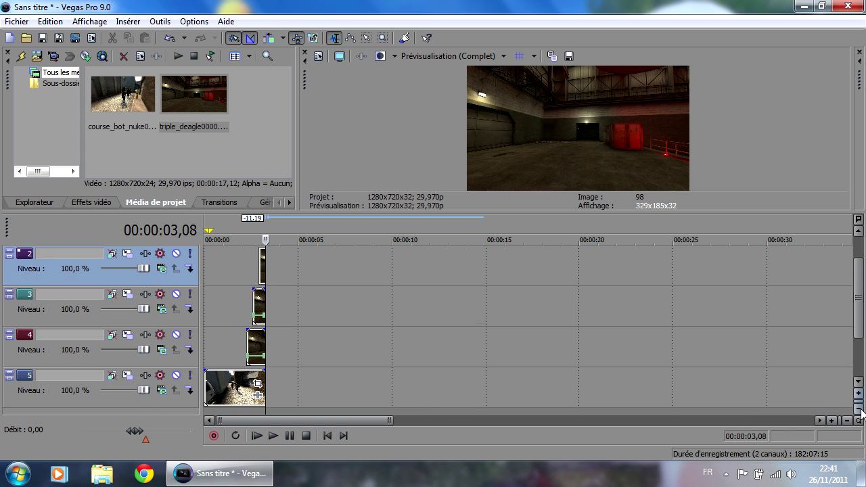
click(858, 409)
click(858, 409)
click(858, 409)
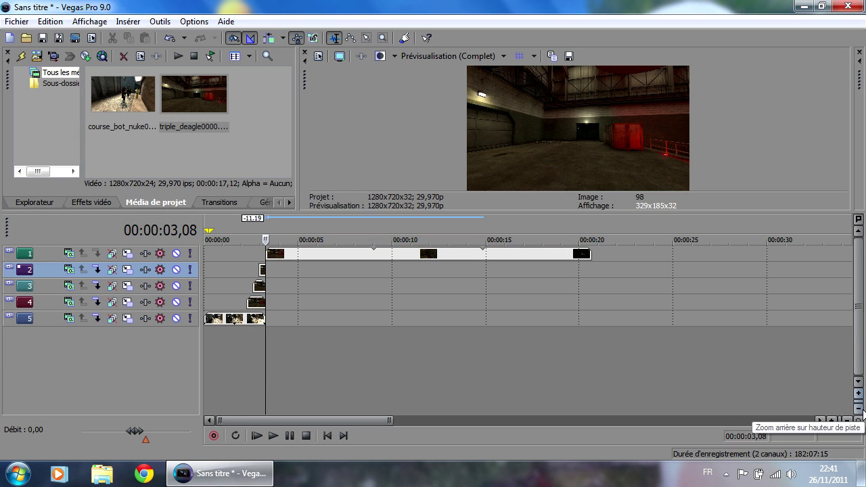
Enlarge the video preview and set the loop region from 00:00:00,00 to 00:00:06,28
click(236, 272)
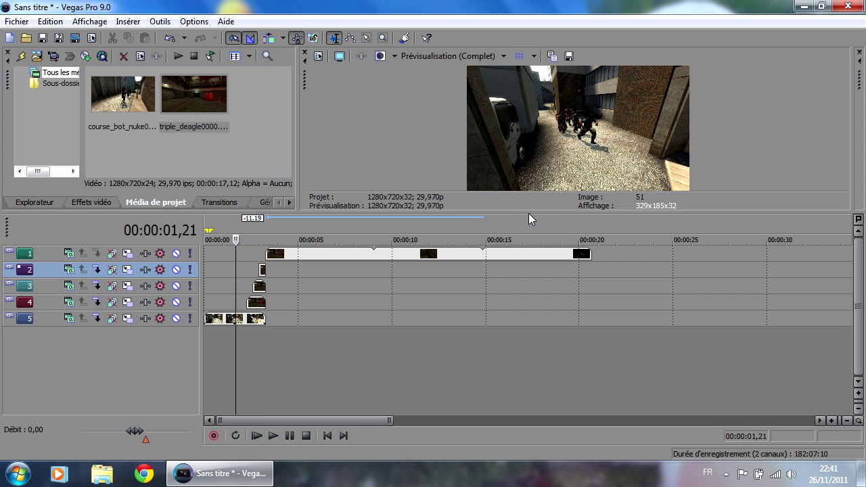
drag(528, 213, 525, 287)
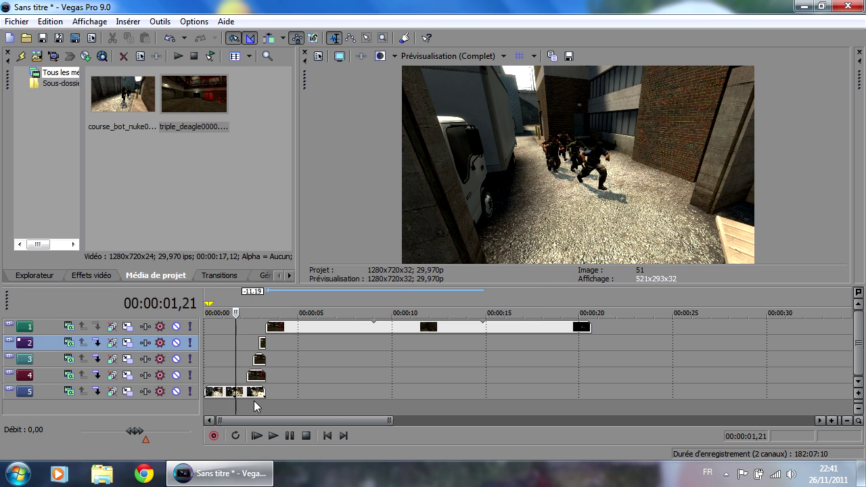
drag(228, 308, 217, 307)
double_click(304, 307)
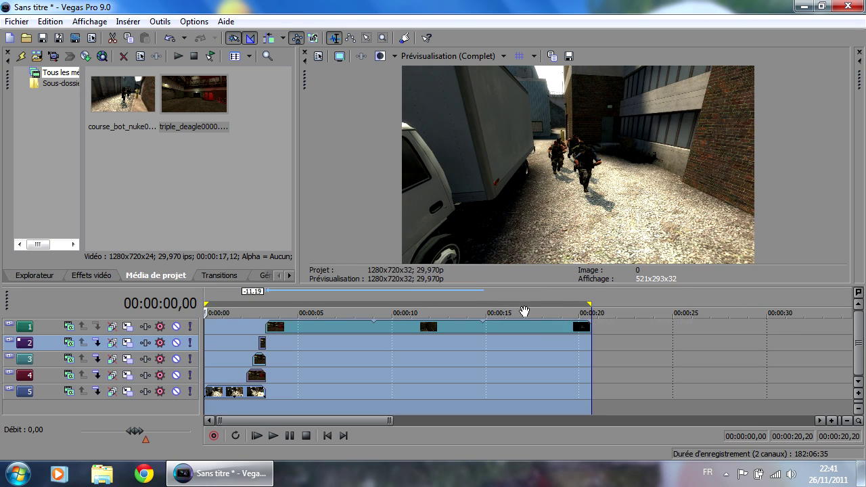
click(281, 336)
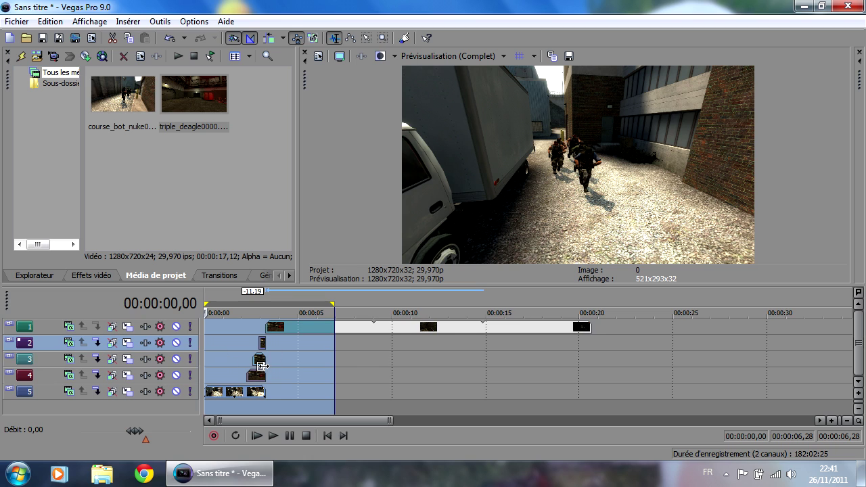
Step frame by frame through the transition from about 00:00:02,10 to the end of the masked clips and back again
scroll(271, 368, up, 6)
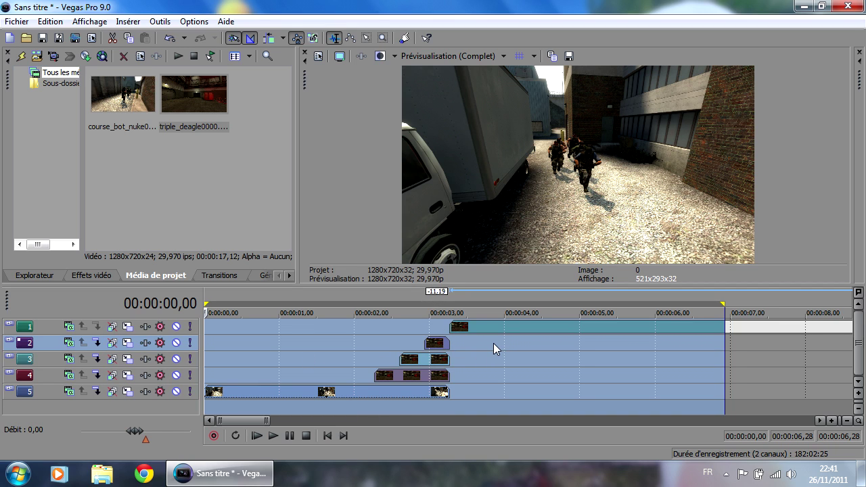
click(382, 333)
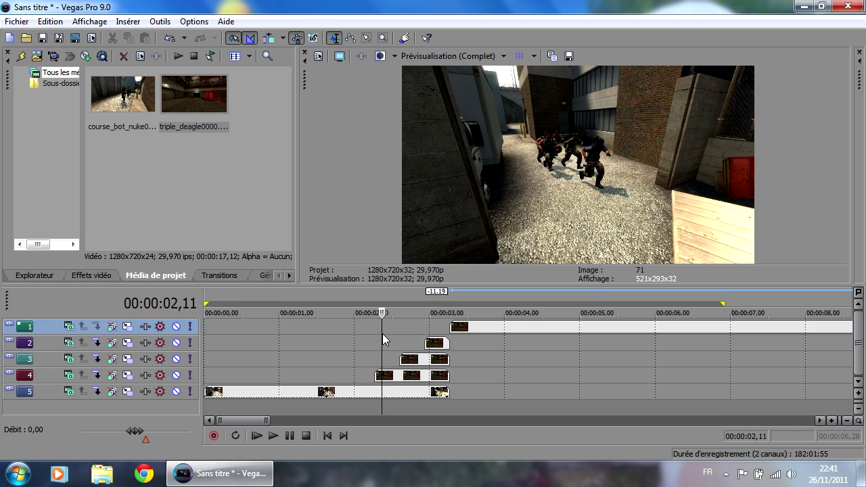
key(Left)
key(Left)
key(Right)
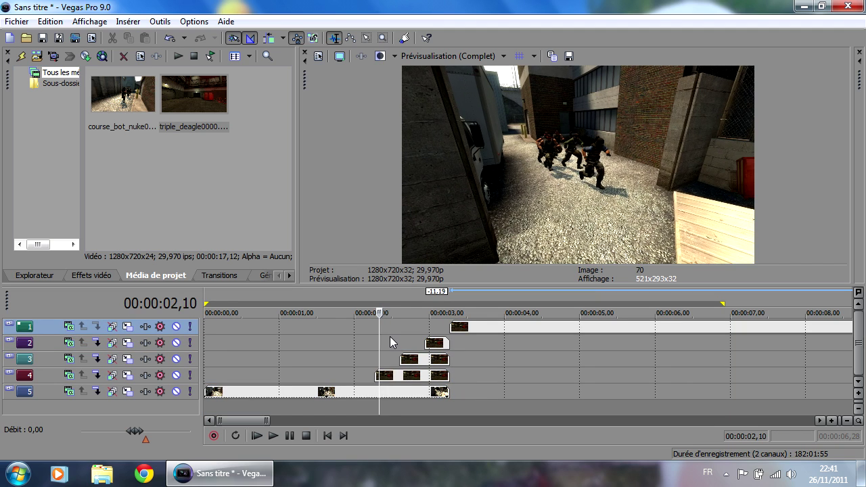
key(Right)
key(Right)
key(Right)
key(Right)
key(Right)
key(Right)
key(Right)
key(Right)
key(Right)
key(Right)
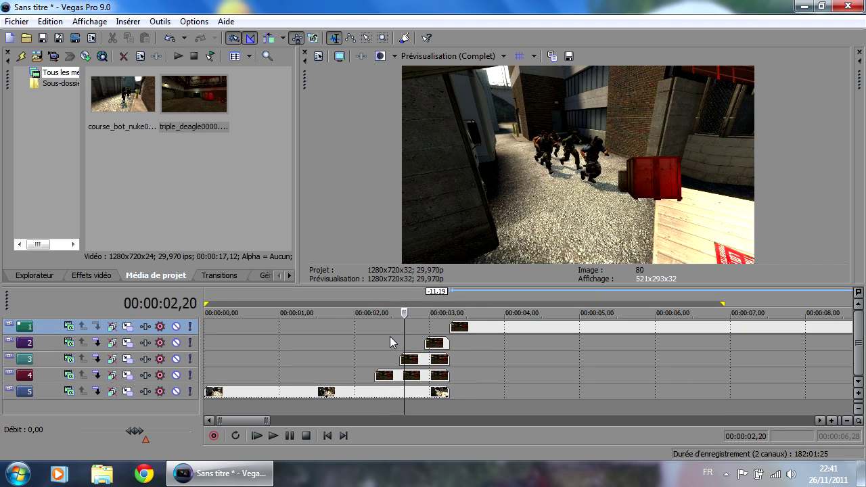
key(Right)
key(Right)
key(Right)
key(Right)
key(Right)
key(Right)
key(Right)
key(Right)
key(Right)
key(Right)
key(Right)
key(Right)
key(Right)
key(Right)
key(Right)
key(Right)
key(Right)
key(Right)
key(Left)
key(Left)
key(Left)
key(Left)
key(Left)
key(Left)
key(Left)
key(Left)
key(Left)
key(Left)
key(Left)
key(Left)
key(Left)
key(Left)
key(Left)
key(Left)
key(Left)
key(Left)
key(Left)
key(Left)
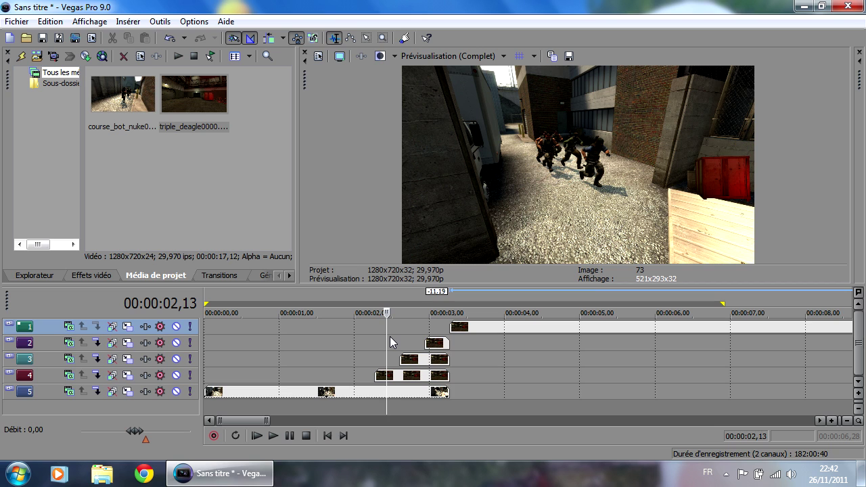
key(Right)
key(Right)
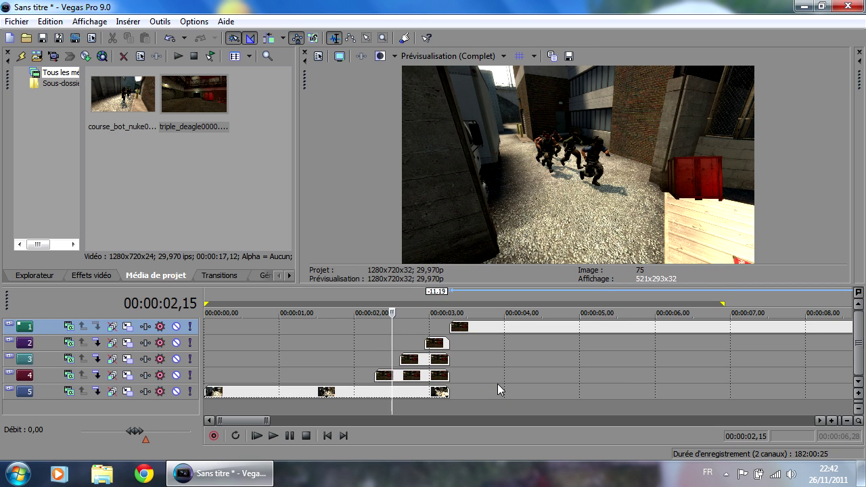
key(Right)
key(Left)
Select the clip on track 4 and step back frame by frame to 00:00:02,09, near its start
click(397, 375)
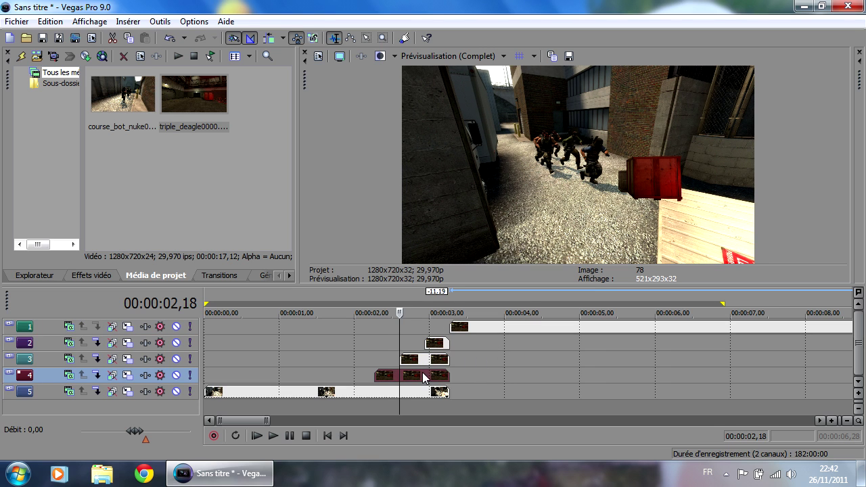
key(Left)
key(Left)
key(Left)
key(Left)
key(Left)
key(Left)
key(Left)
key(Left)
key(Left)
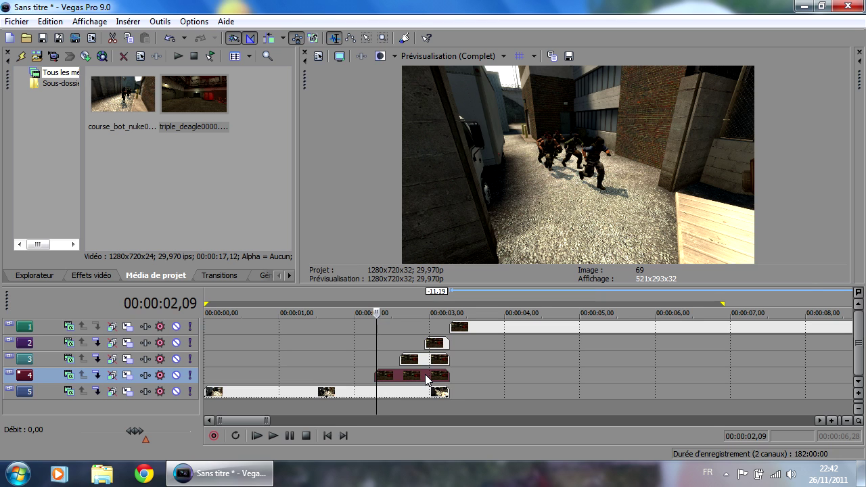
Examine the track 4 clip's mask and position keyframes in Event Pan/Crop, scrubbing from its start to 00:00:00,02, and close the window
scroll(449, 369, up, 4)
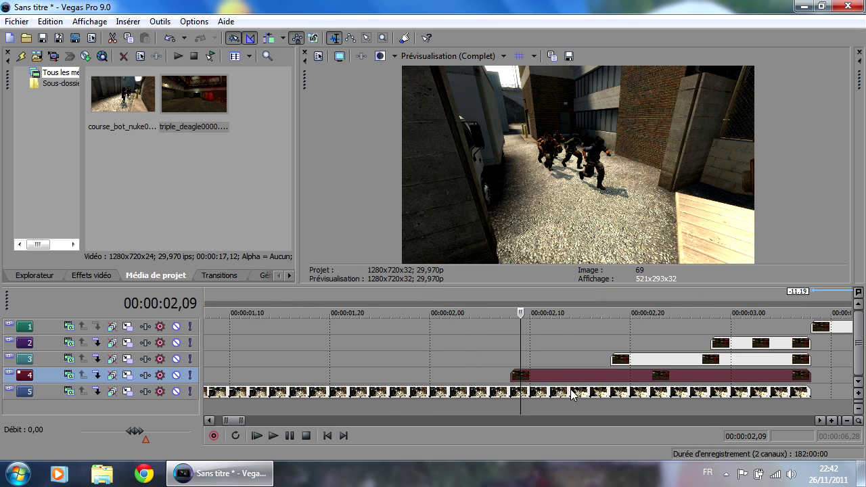
click(858, 393)
click(858, 393)
click(859, 394)
click(859, 394)
click(858, 393)
click(858, 394)
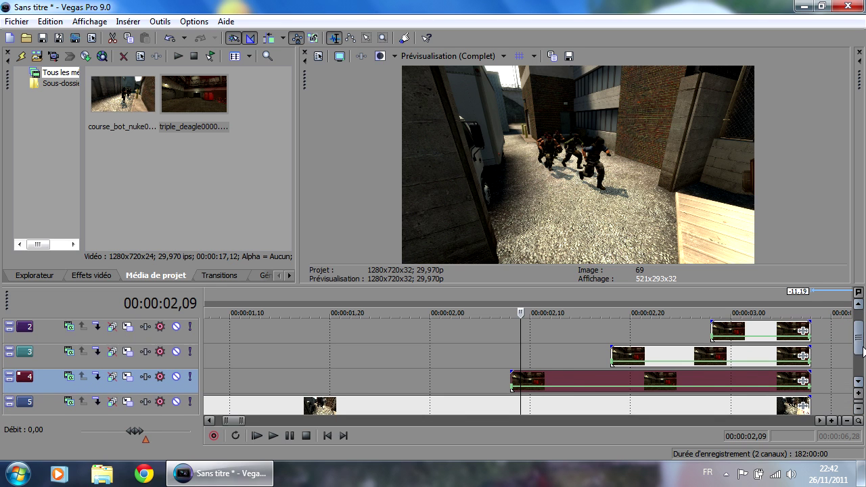
drag(861, 349, 860, 379)
click(858, 394)
click(858, 393)
click(858, 393)
click(858, 394)
click(858, 394)
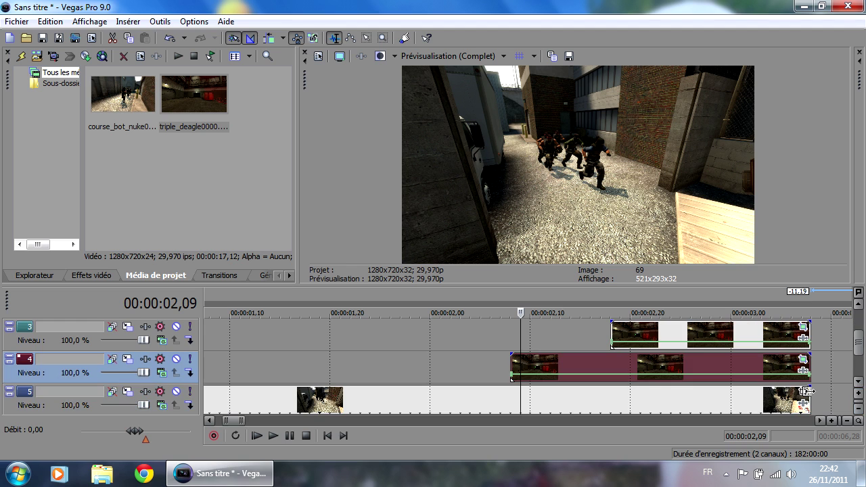
click(803, 360)
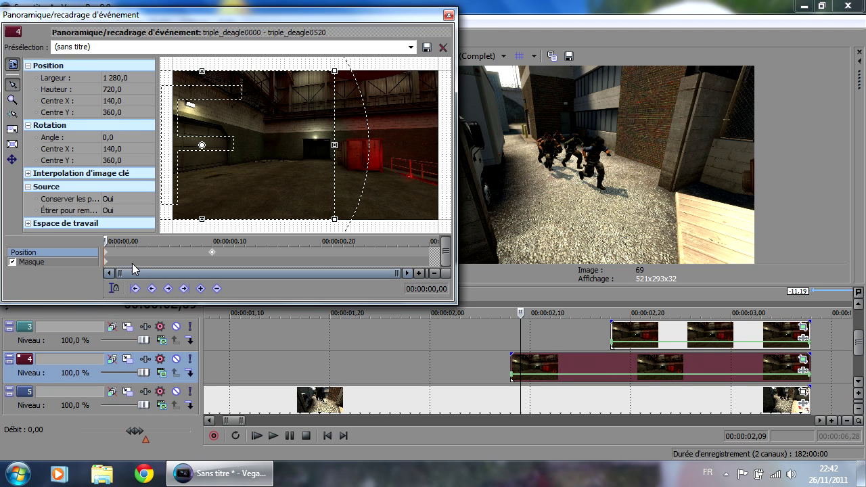
click(107, 255)
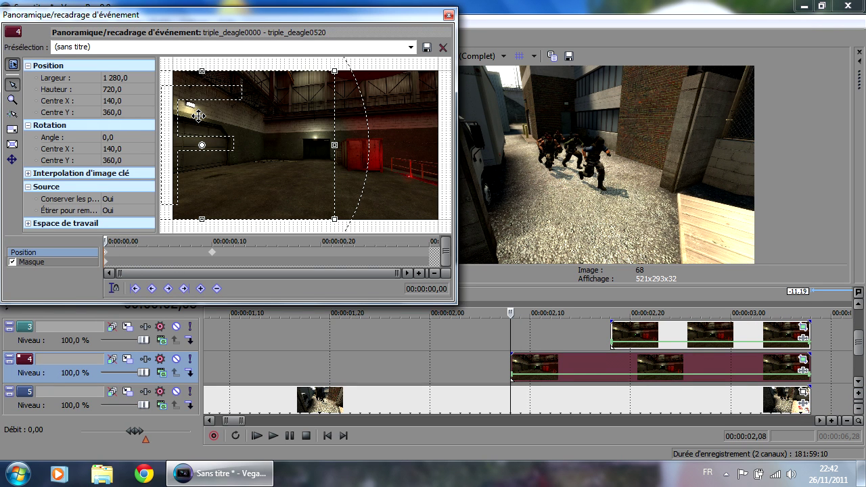
drag(105, 239, 125, 251)
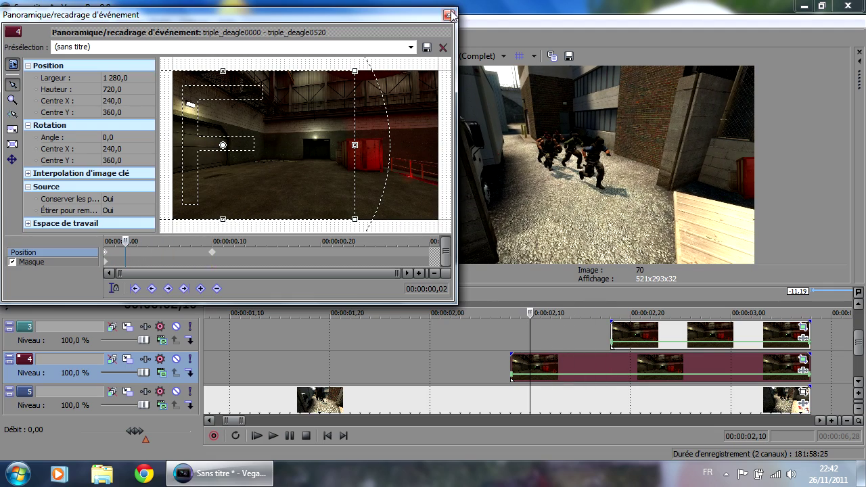
click(448, 15)
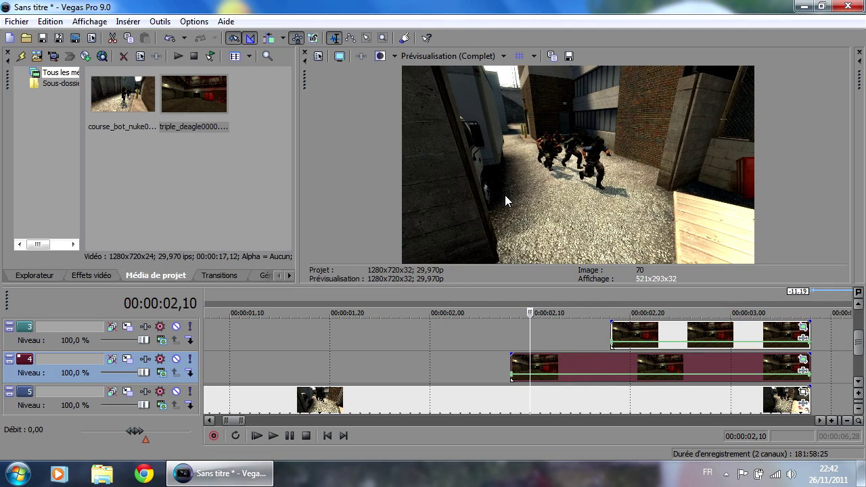
Step frame by frame to 00:00:02,18 to examine how the track 4 part slides in before the track 3 clip starts
key(Right)
key(Right)
key(Right)
key(Right)
key(Right)
key(Right)
key(Right)
key(Right)
key(Right)
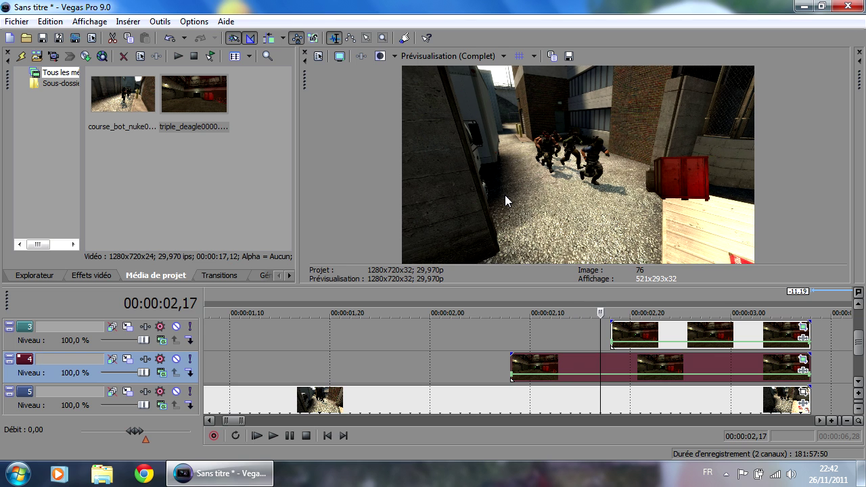
key(Left)
key(Right)
key(Right)
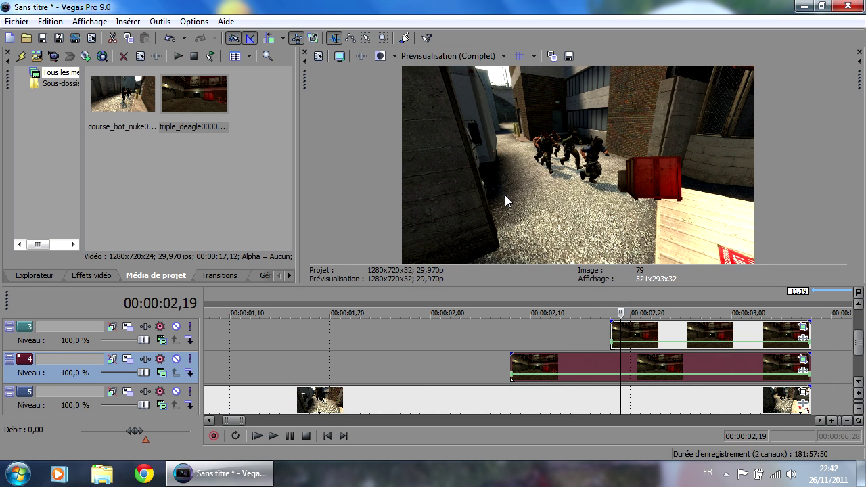
key(Left)
key(Left)
key(Right)
key(Left)
key(Left)
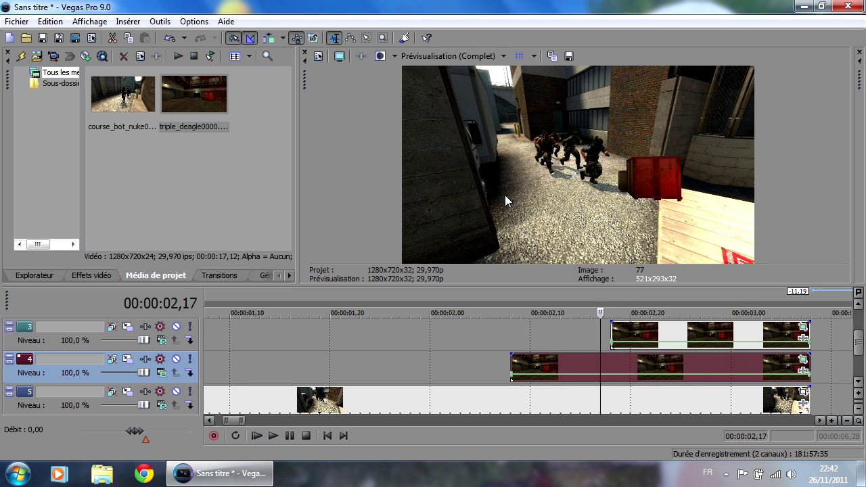
key(Right)
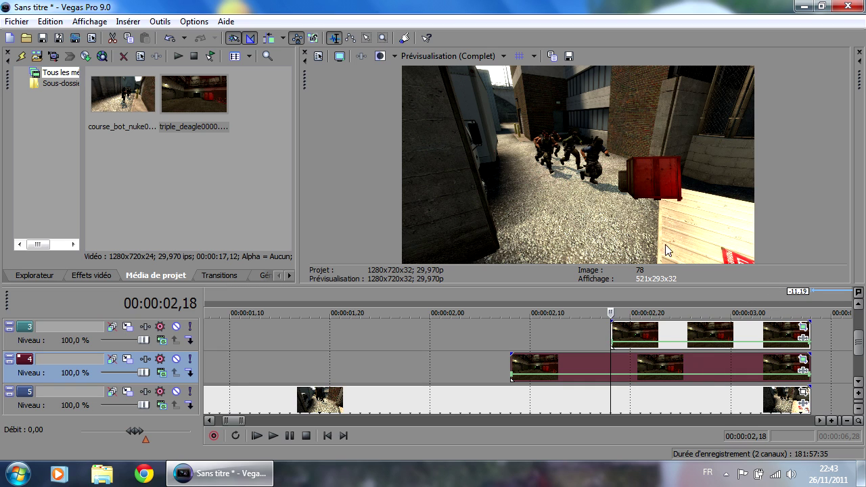
Examine the clips on tracks 2 and 3 up to 00:00:03,08, where the full clip on track 1 takes over
drag(860, 347, 861, 342)
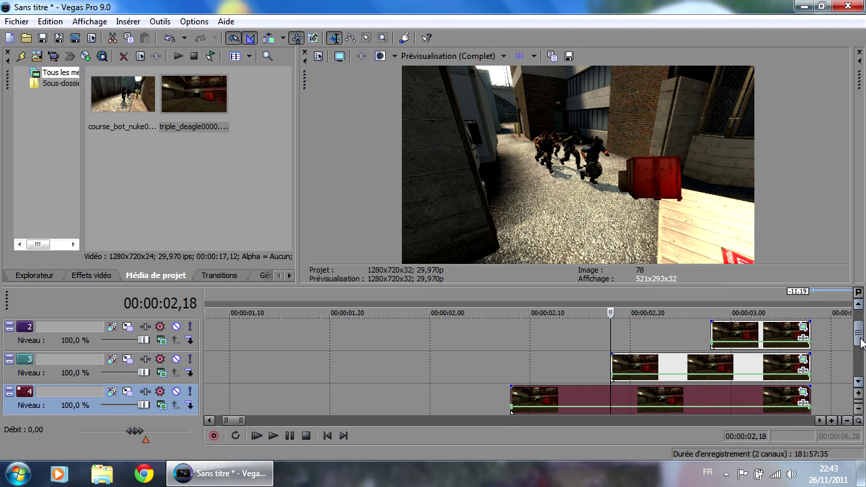
key(space)
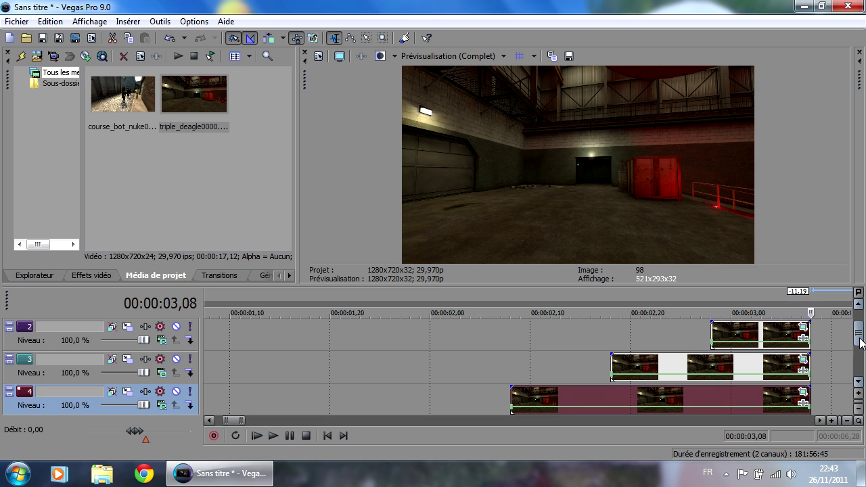
drag(861, 342, 860, 335)
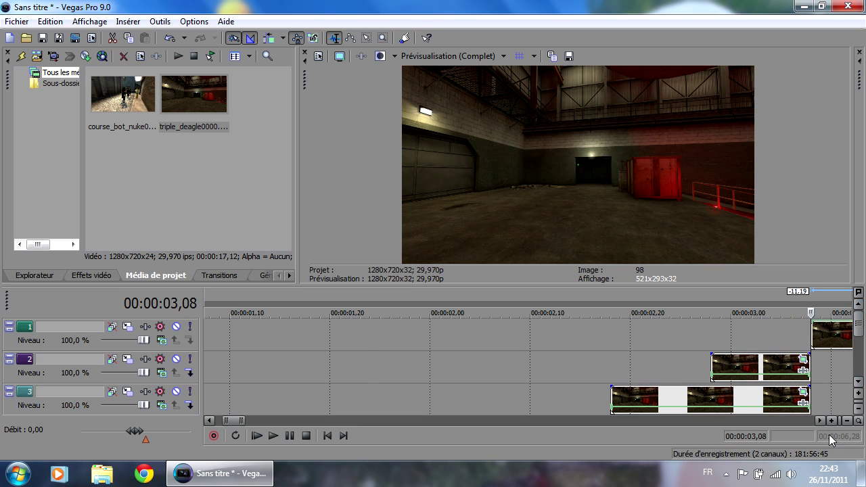
click(819, 420)
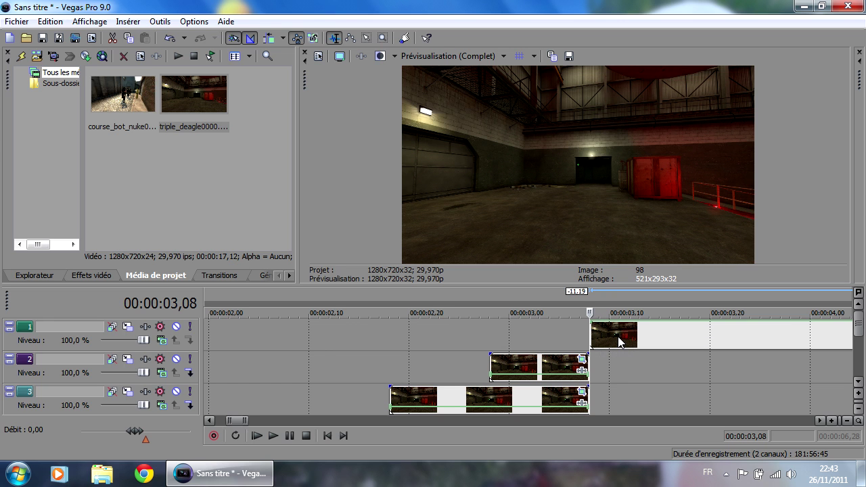
Play back the transition into the second clip from about 00:00:01 in an enlarged preview
scroll(359, 348, down, 3)
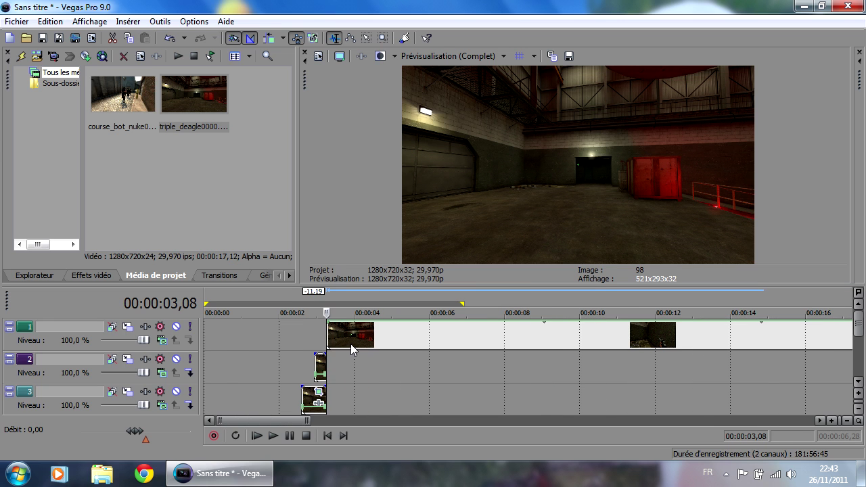
click(238, 347)
key(space)
drag(515, 282, 509, 359)
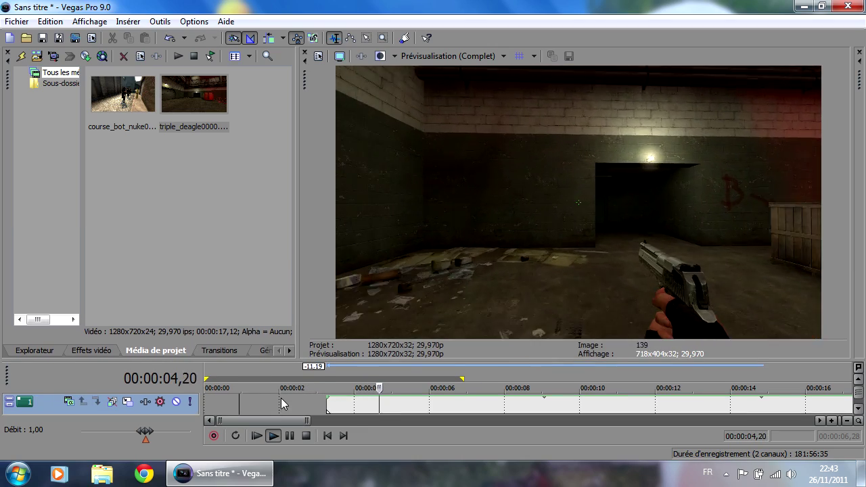
key(space)
Play back the loop region from 00:00:00,00 to 00:00:06,28, and readjust the preview size
drag(237, 402, 449, 402)
double_click(239, 401)
key(space)
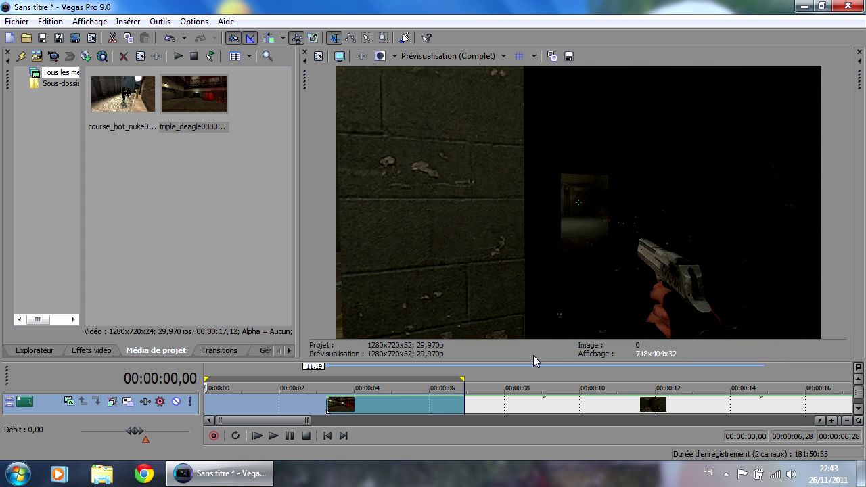
drag(537, 360, 554, 212)
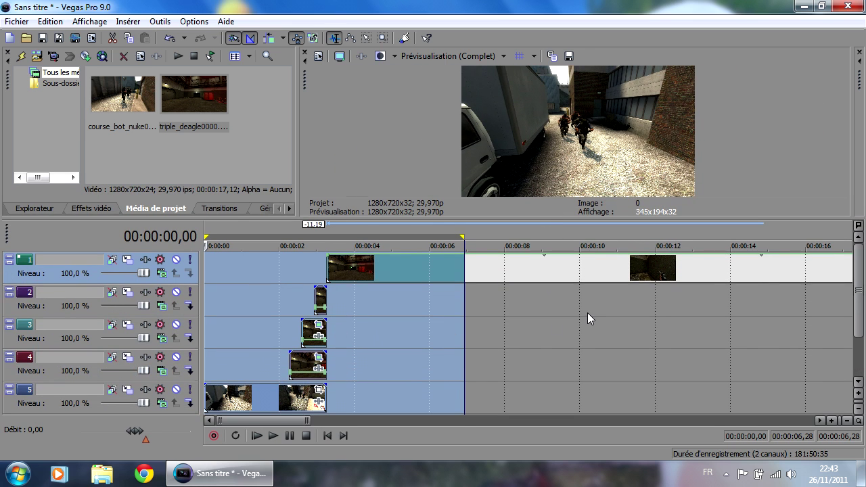
drag(499, 217, 498, 306)
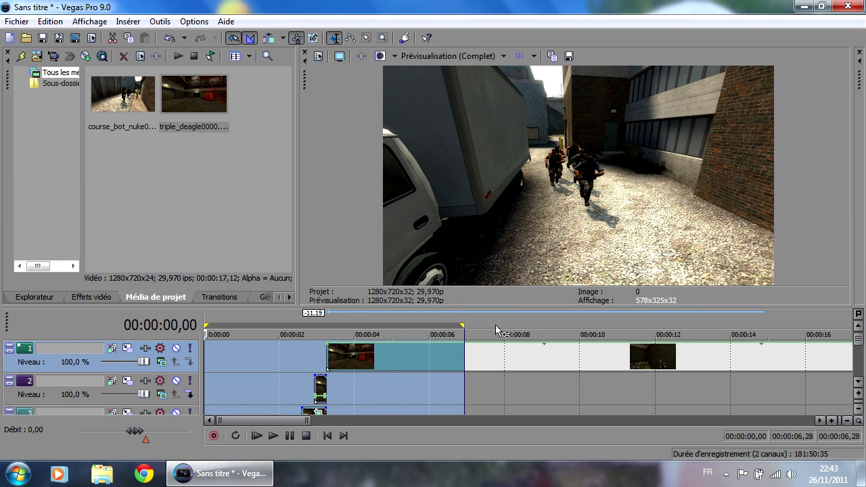